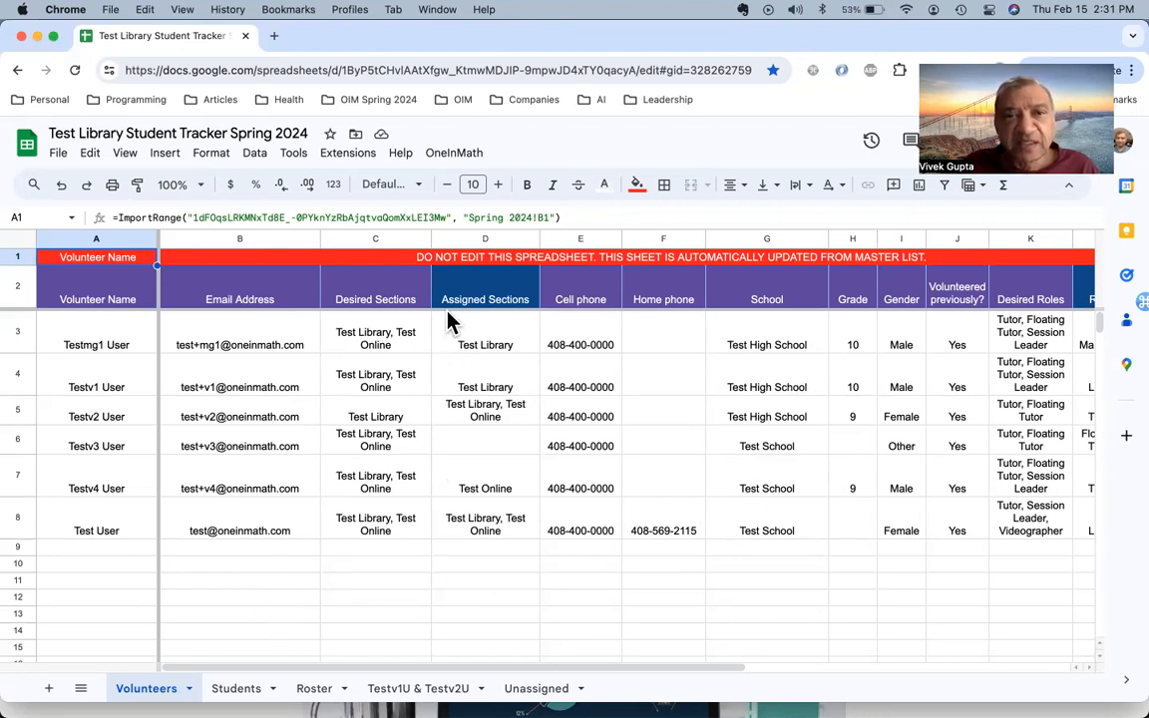
# Try overwriting cell C5 on the Volunteers sheet with "q" and undo the entry
pyautogui.click(496, 423)
pyautogui.click(421, 422)
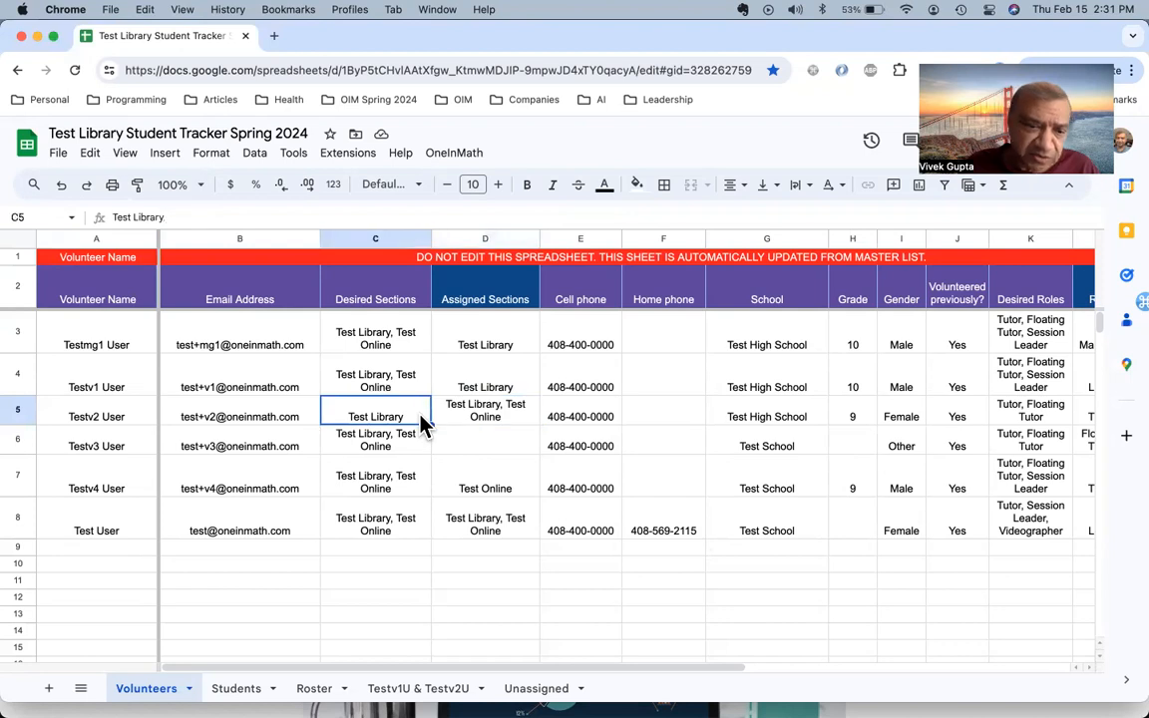
pyautogui.write('q')
pyautogui.press('Return')
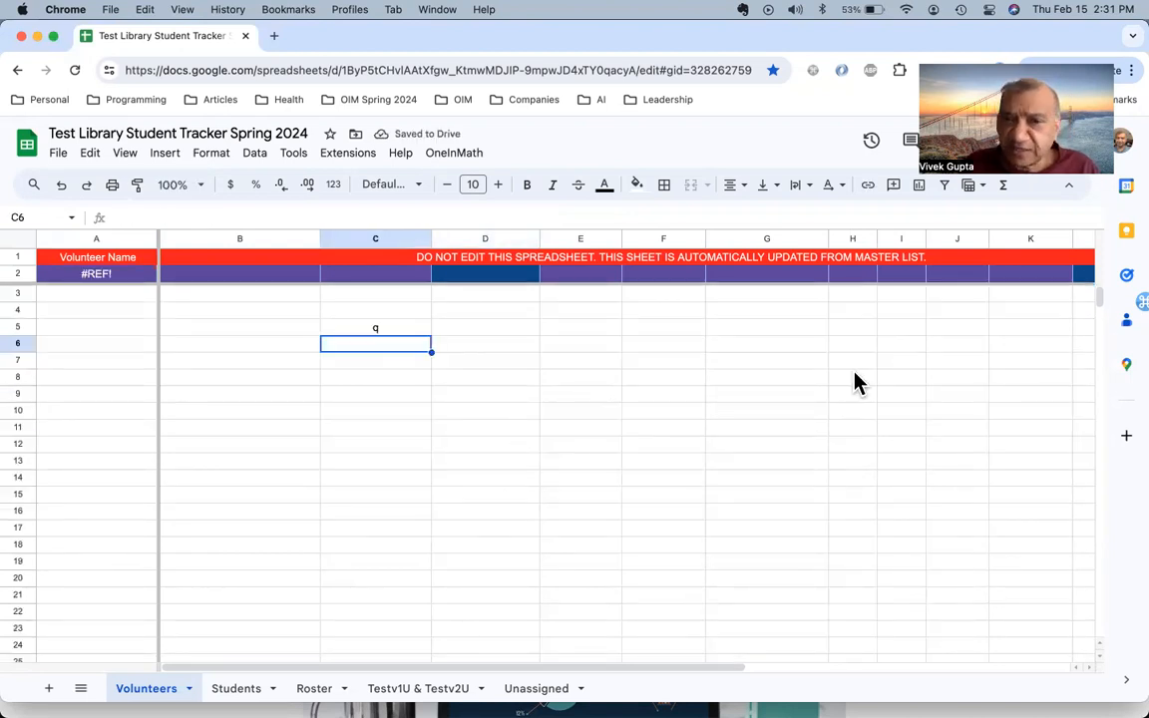
pyautogui.click(397, 331)
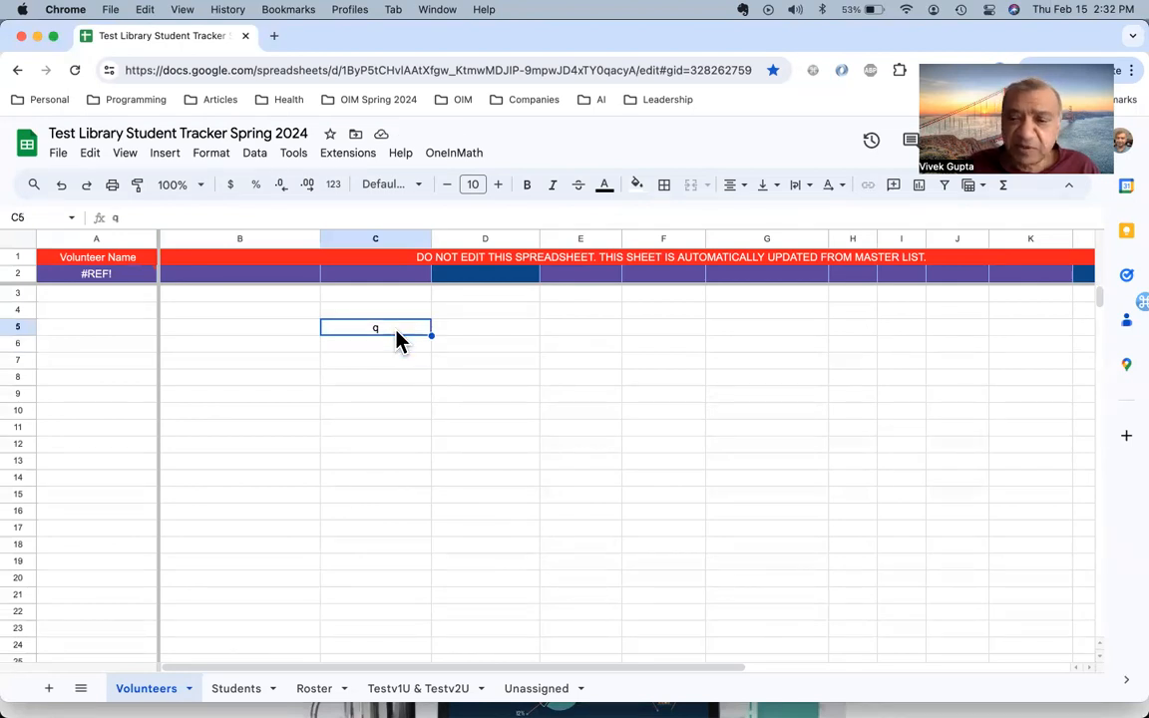
pyautogui.press('super+z')
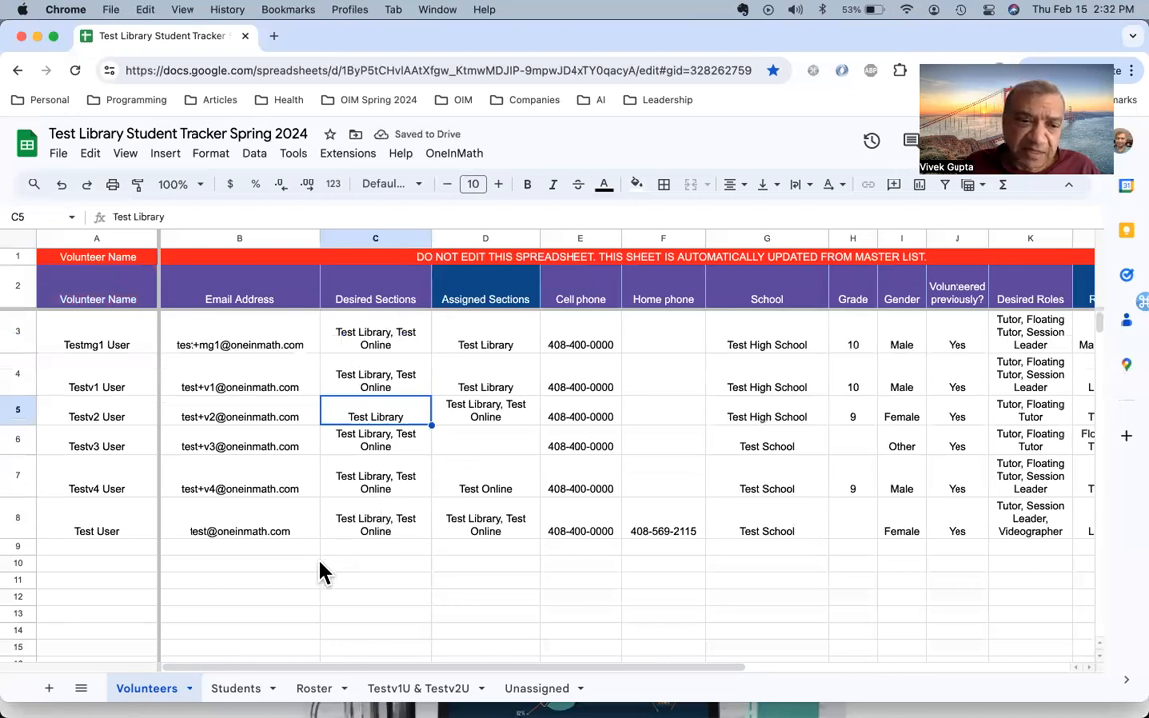
# Try overwriting cell D6 on the Students sheet with "k" and undo the entry
pyautogui.click(237, 688)
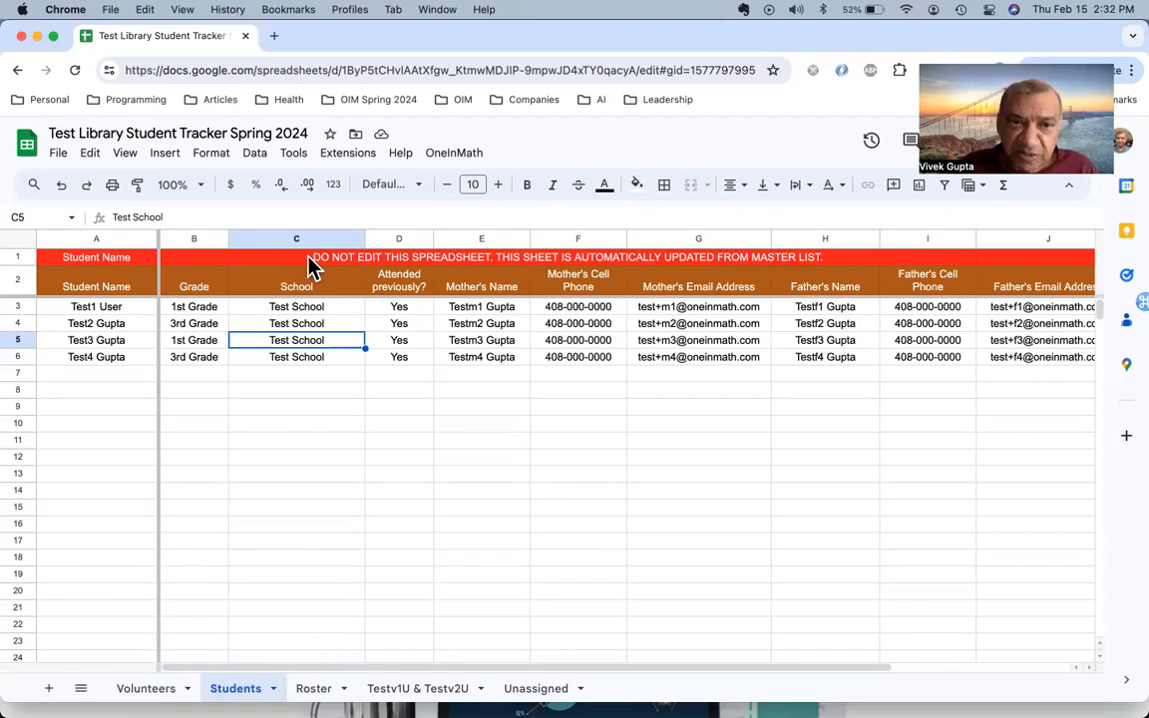
pyautogui.click(402, 361)
pyautogui.write('k')
pyautogui.press('Return')
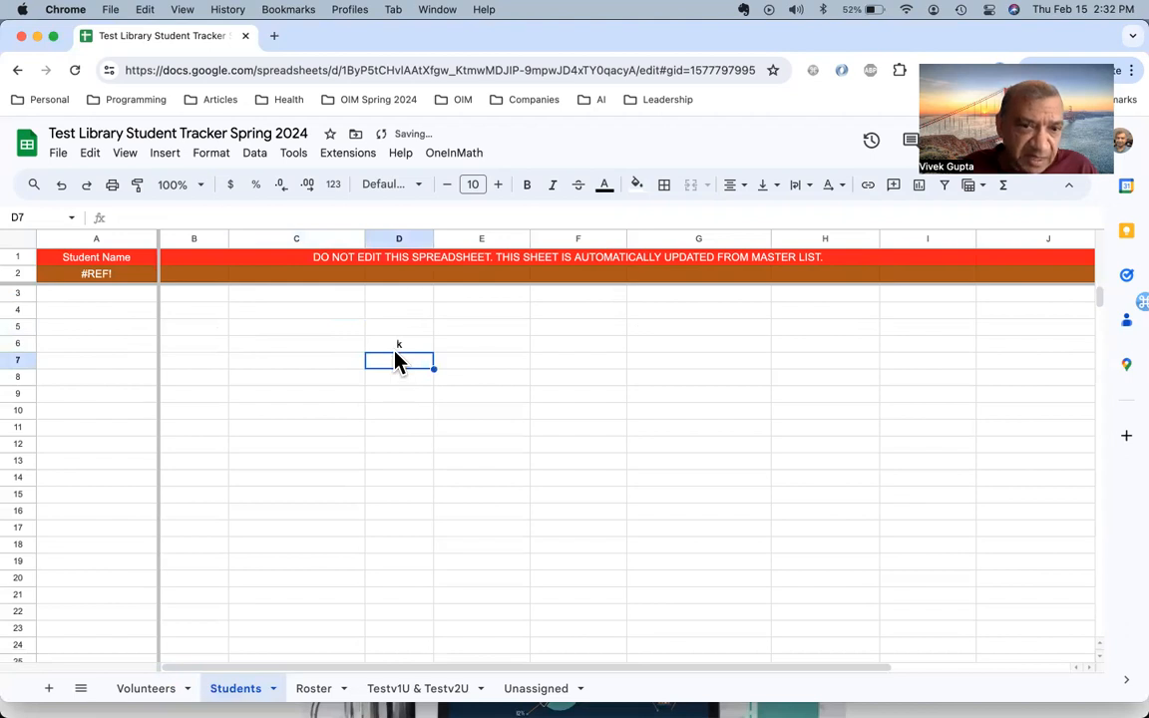
pyautogui.press('super+z')
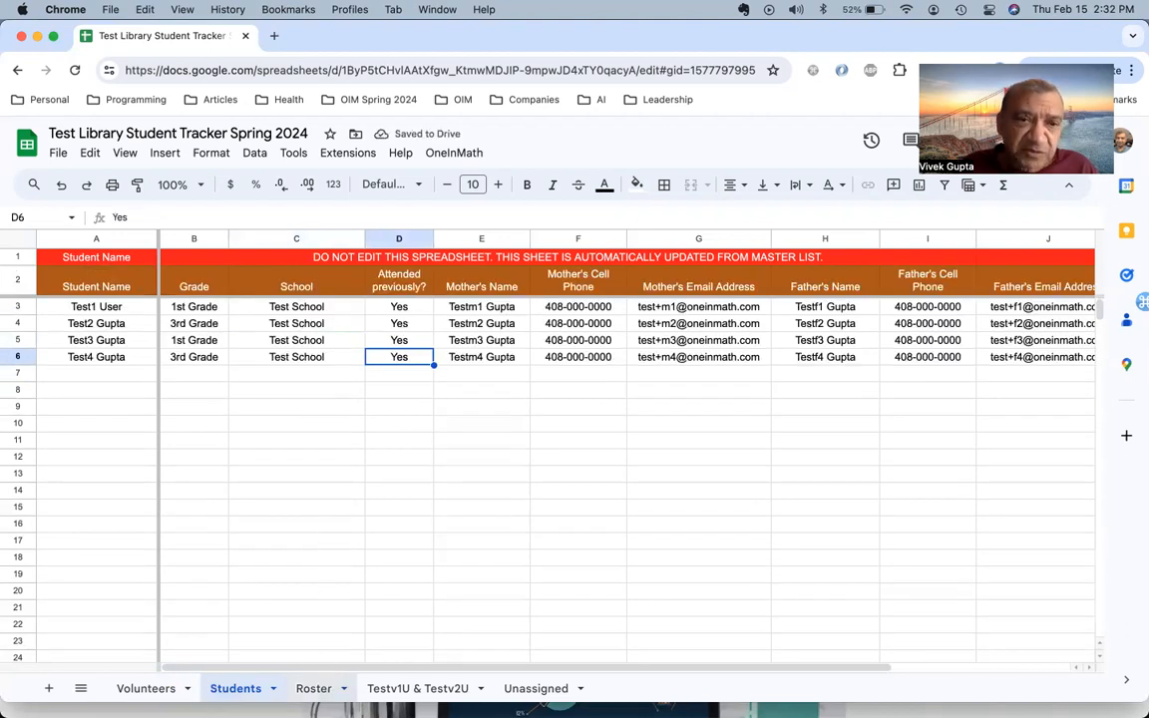
# Review the status choices for the first student on the Roster sheet, plus the Testv1U & Testv2U and Unassigned sheets
pyautogui.click(314, 688)
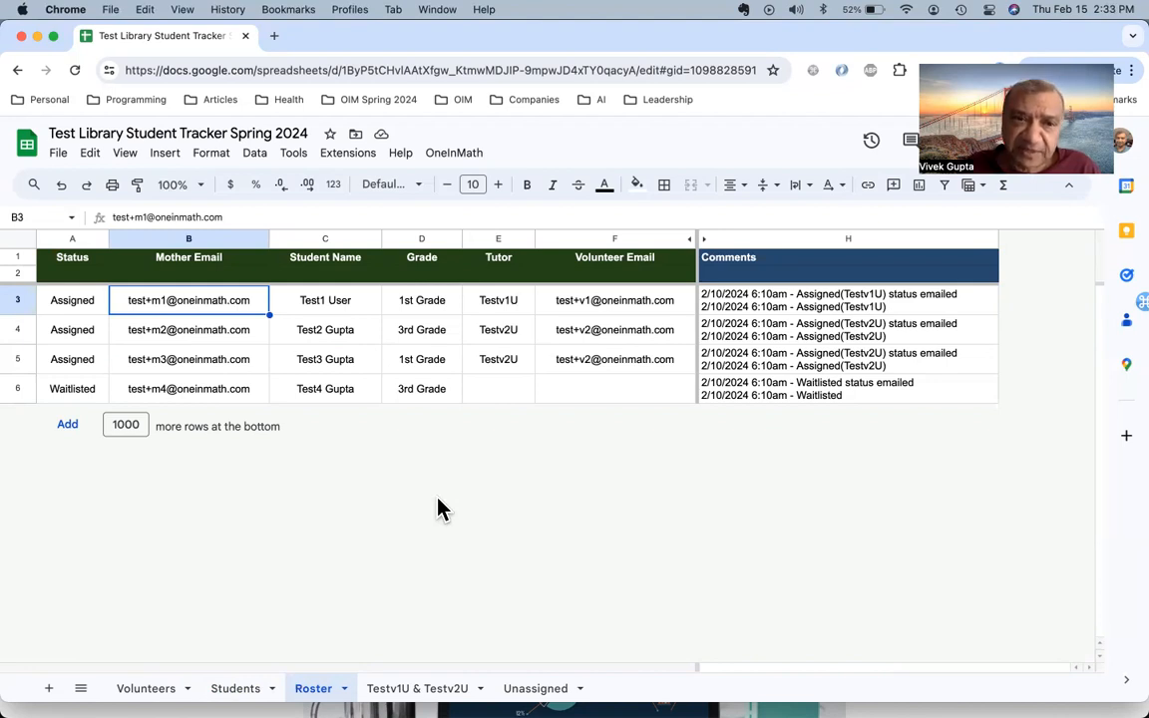
pyautogui.click(80, 299)
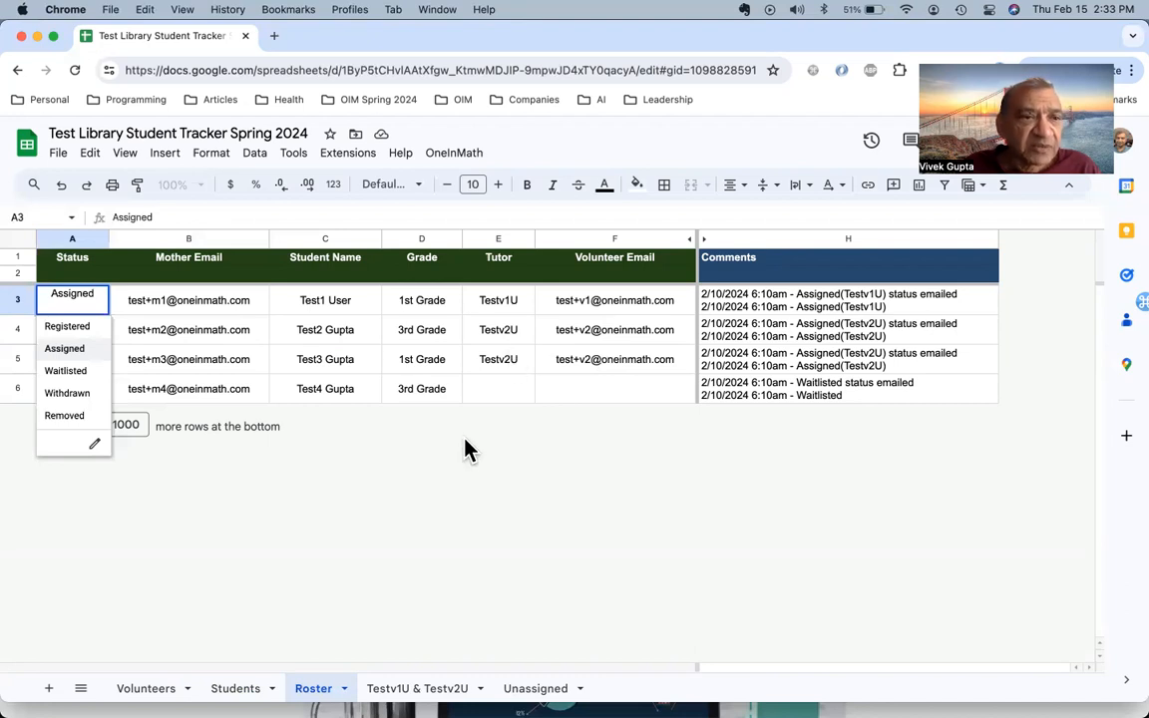
pyautogui.click(463, 471)
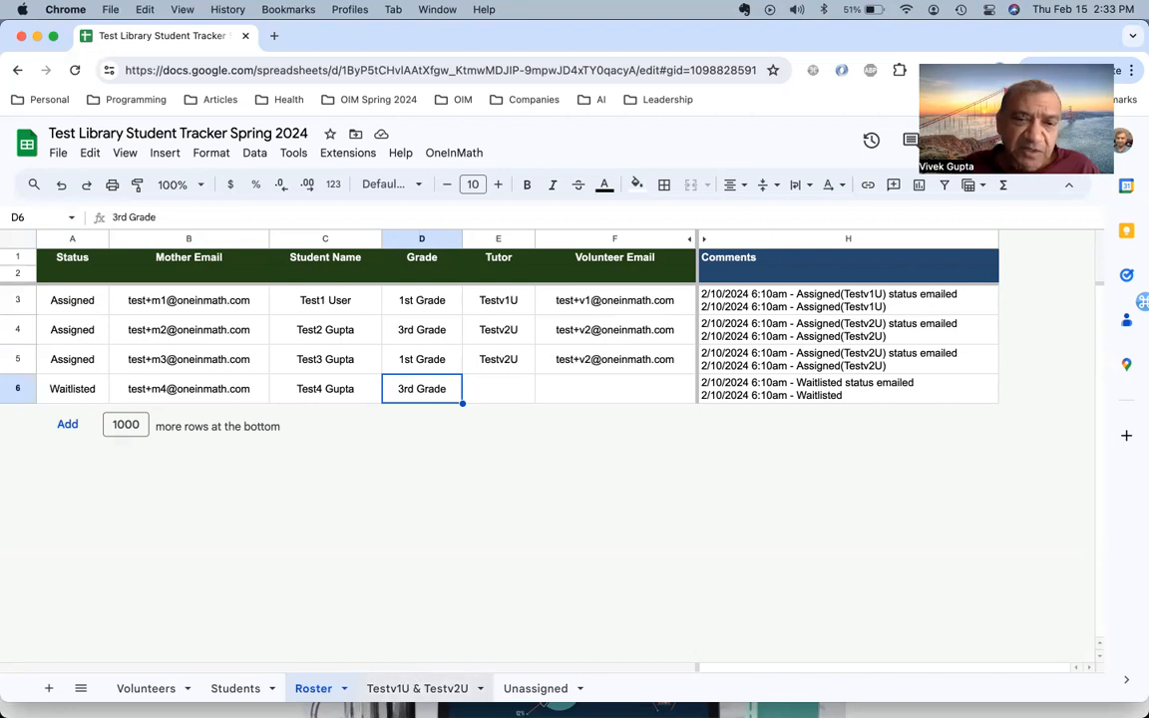
pyautogui.click(411, 689)
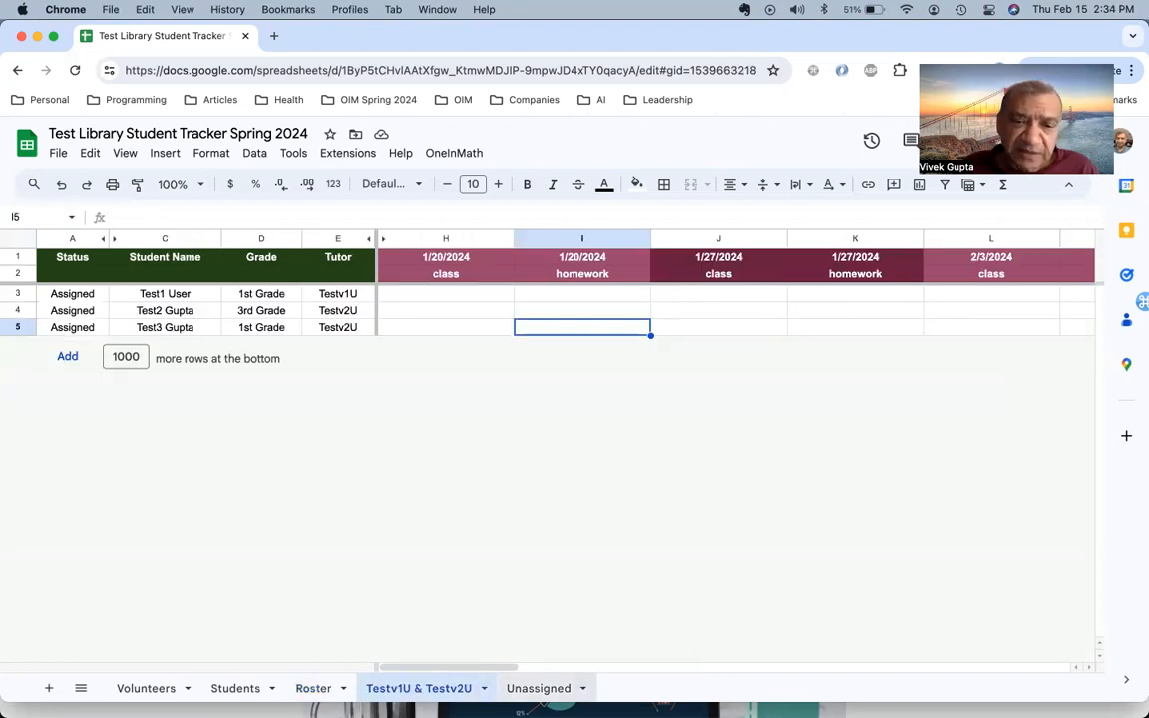
pyautogui.click(536, 688)
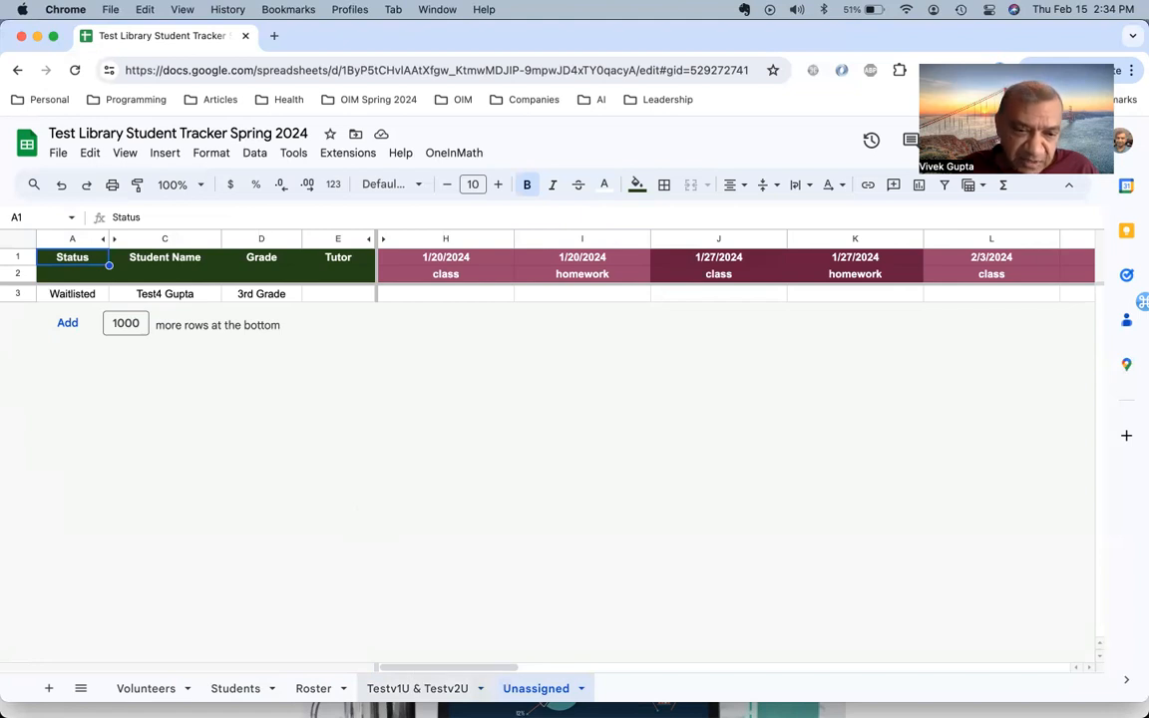
# On the Testv1U & Testv2U sheet, enter "Diagnostics" as the first student's 1/20/2024 class work and homework
pyautogui.click(423, 691)
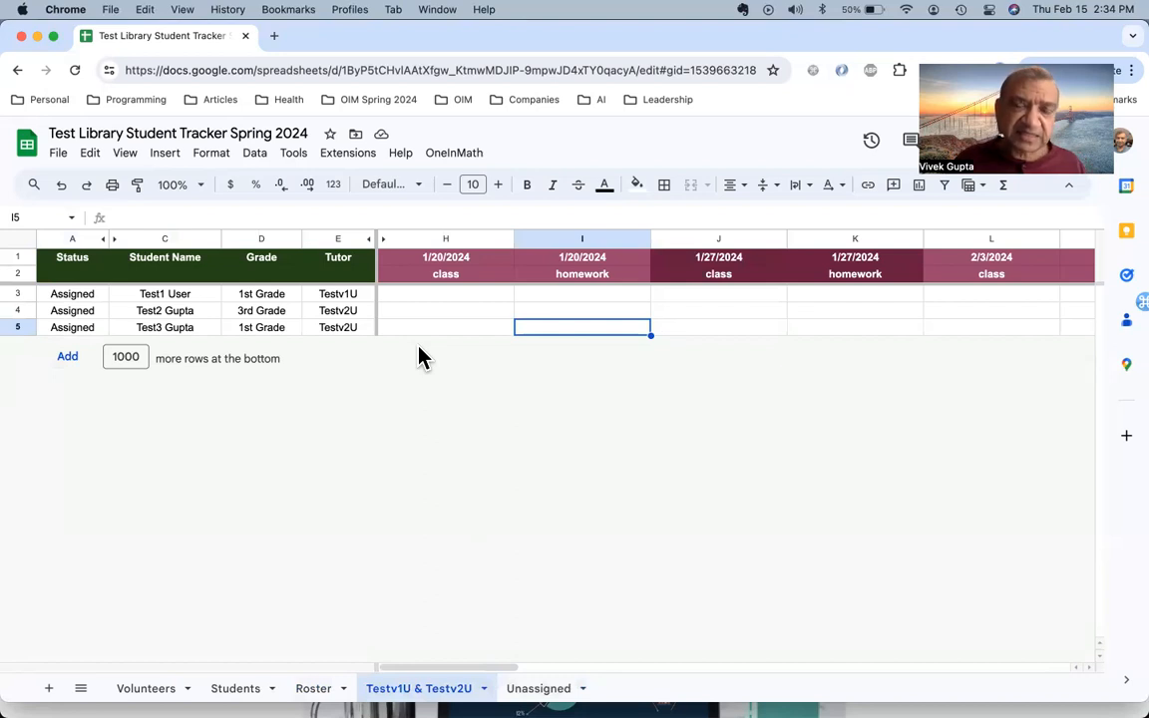
pyautogui.click(433, 297)
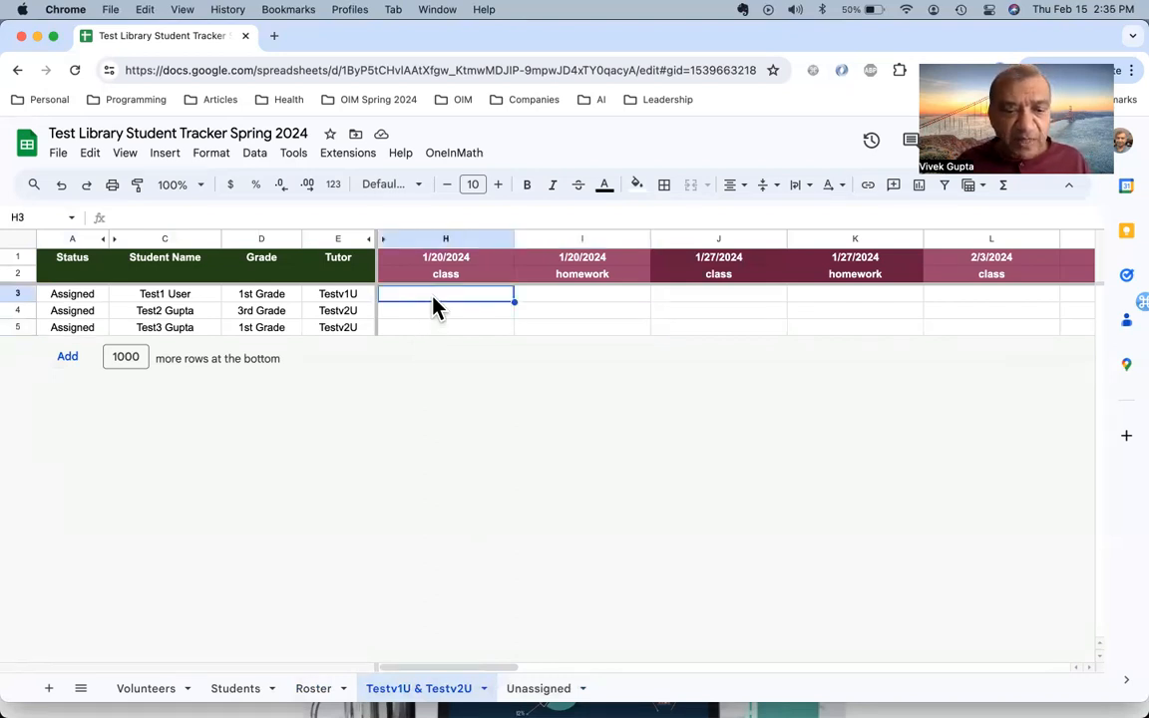
pyautogui.write('Diagnostics')
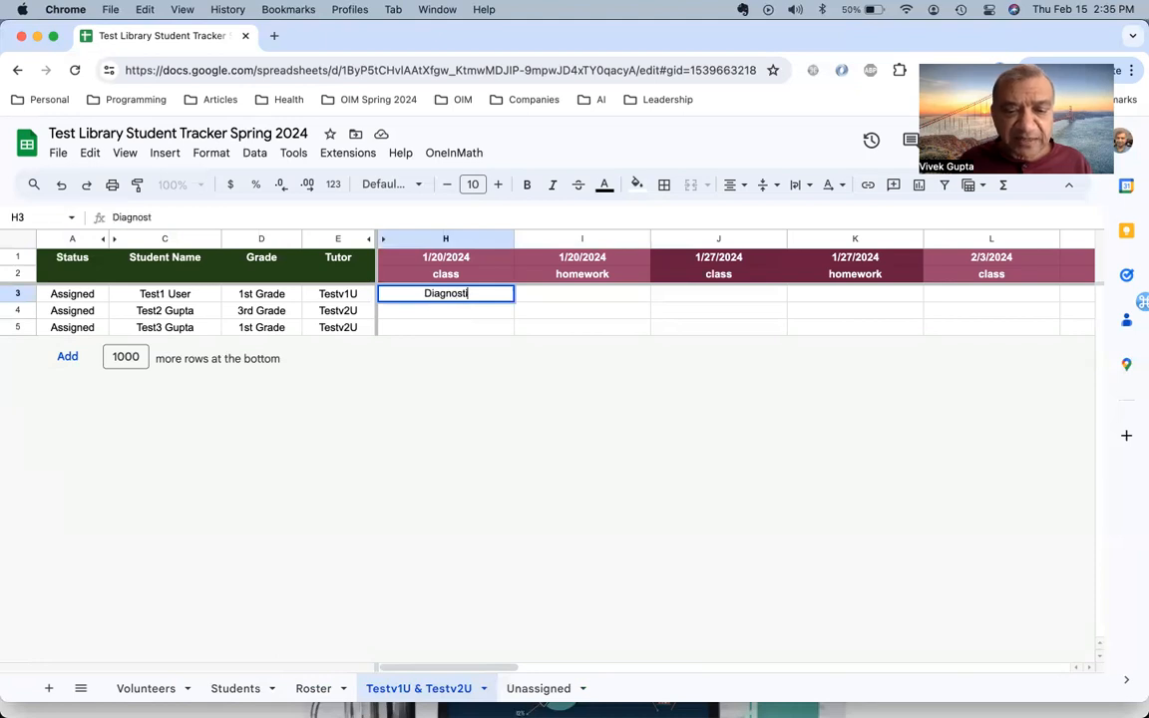
pyautogui.press('Return')
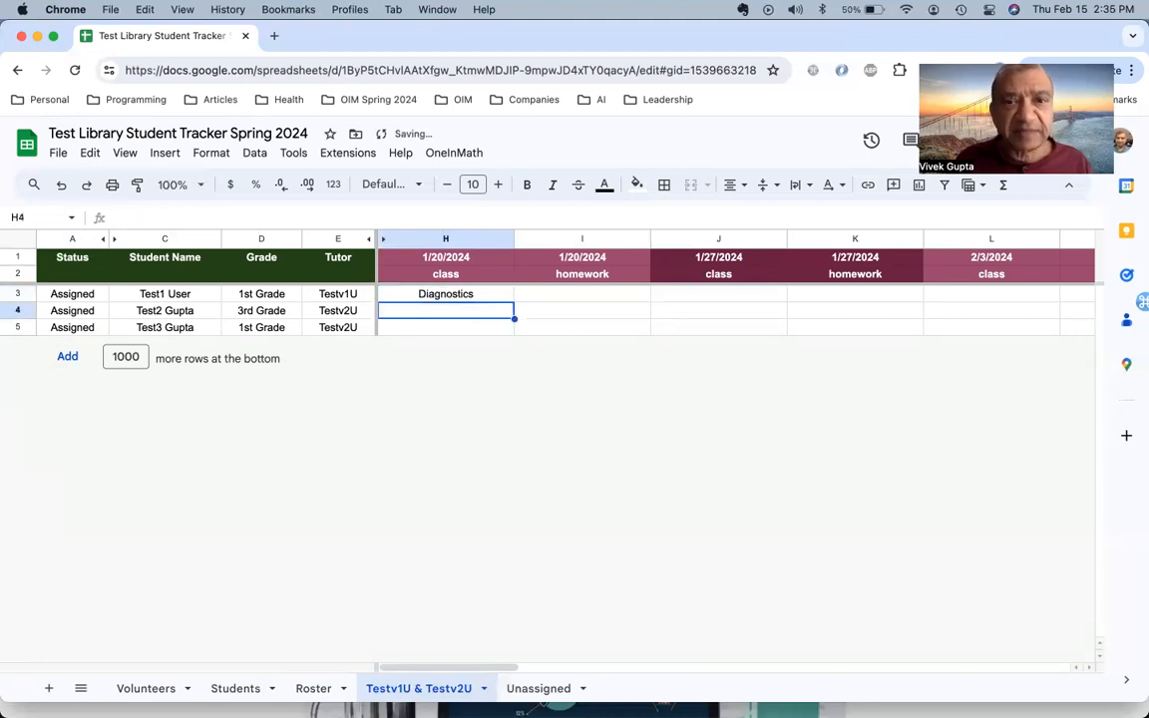
pyautogui.press('Up')
pyautogui.press('Right')
pyautogui.write('Dia')
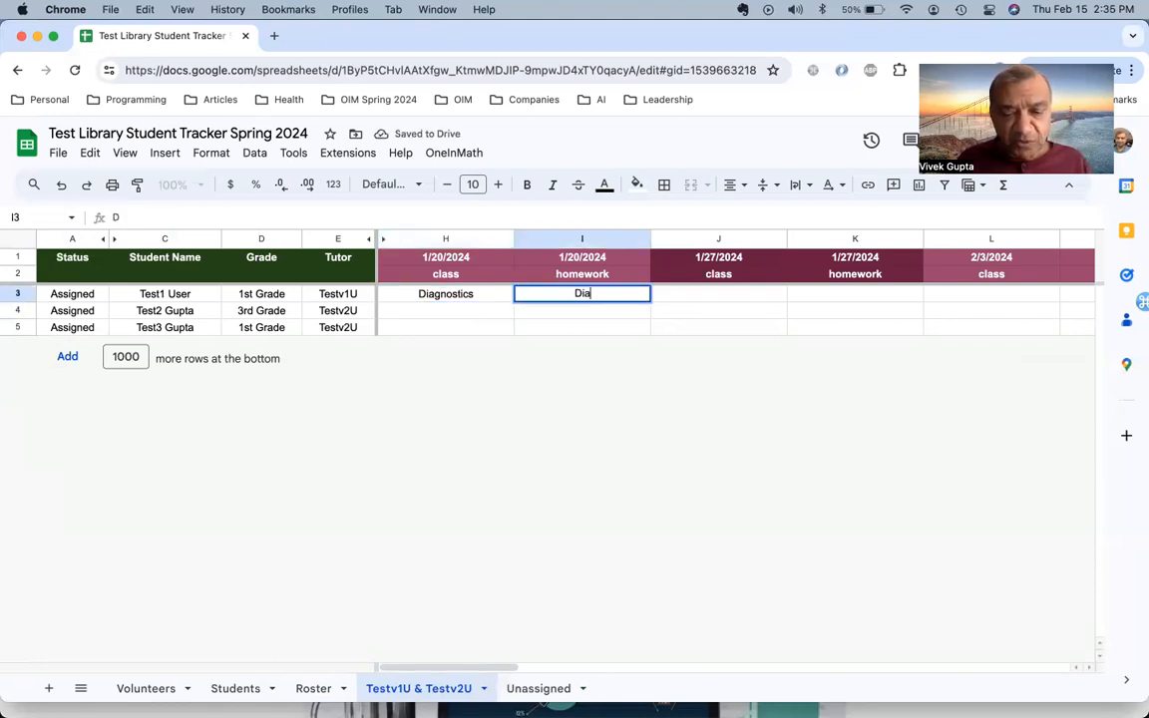
pyautogui.write('gnostics')
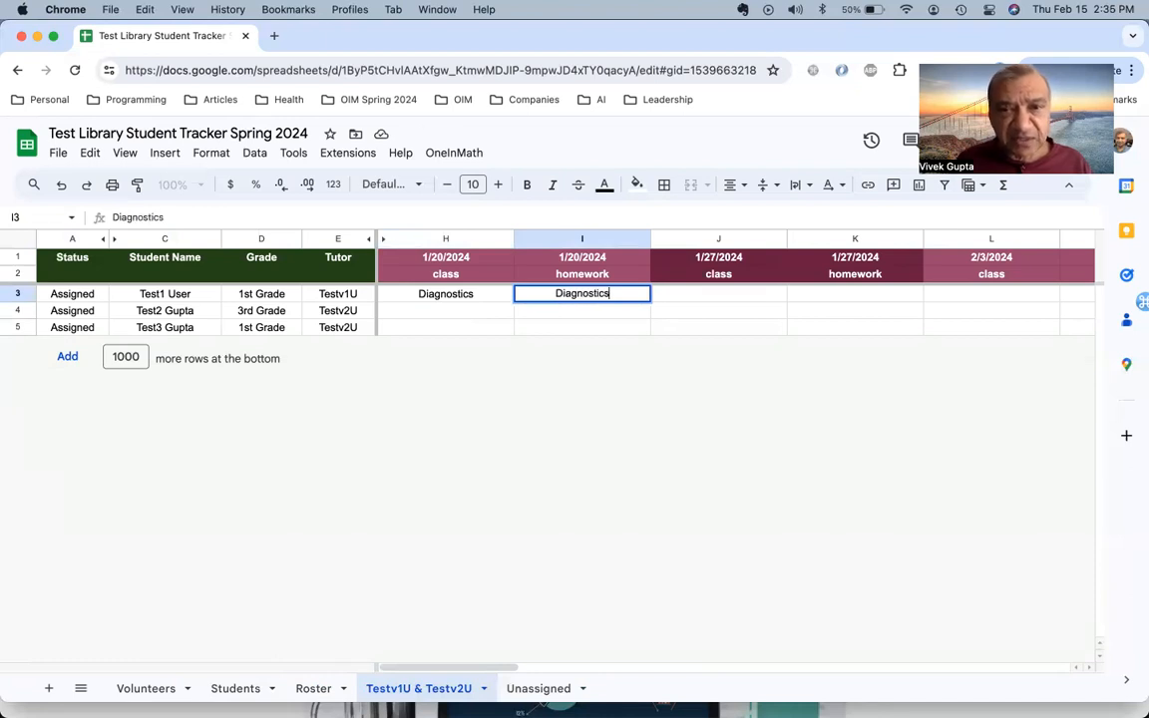
pyautogui.press('Return')
pyautogui.click(581, 293)
pyautogui.click(445, 293)
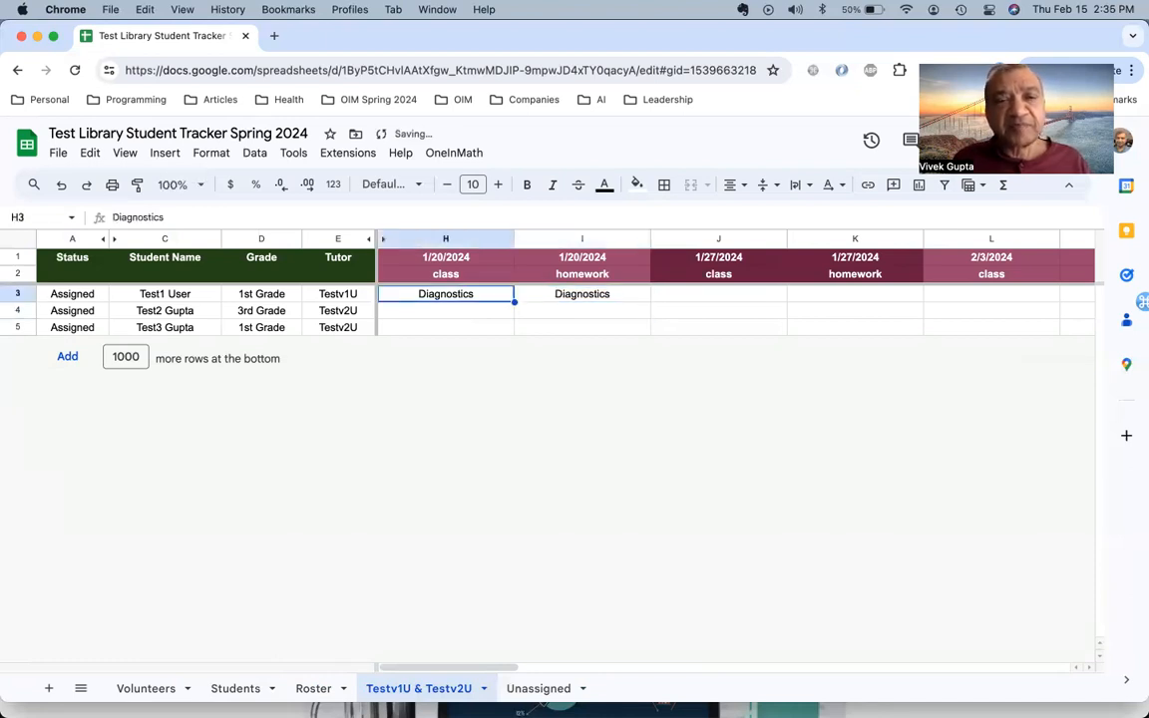
# Enter "Add 0-5 to 0-5: Add 1" as the first student's 1/27/2024 class work
pyautogui.click(718, 293)
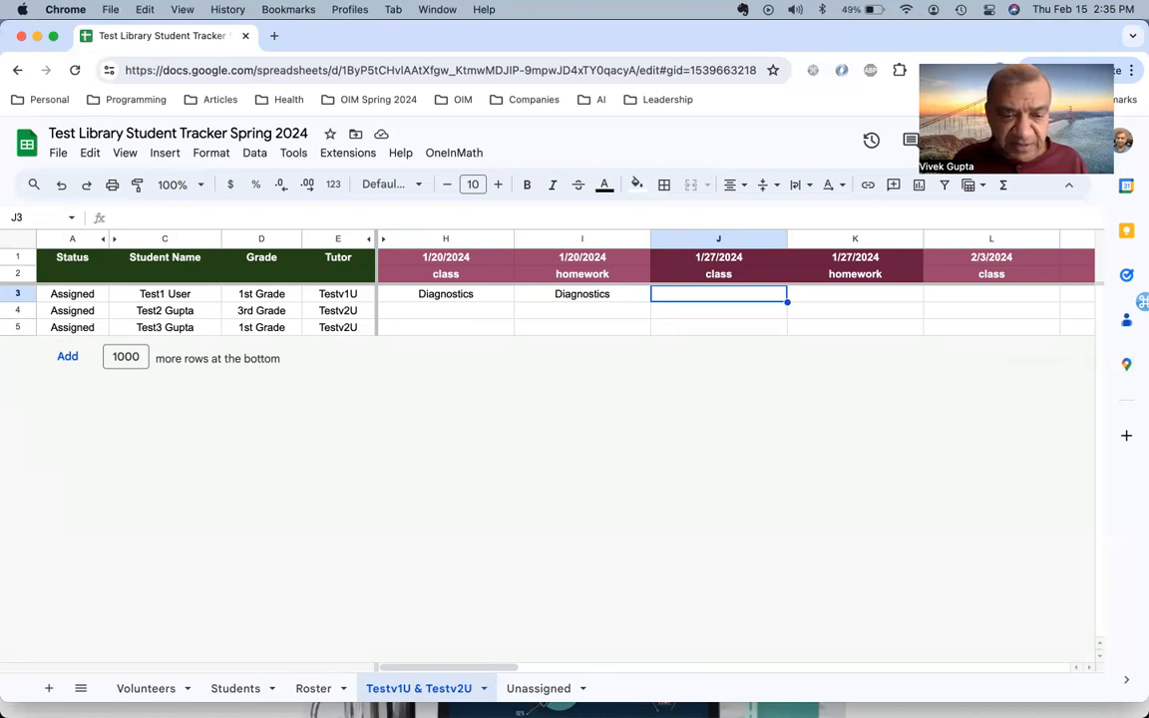
pyautogui.write('Add 0-')
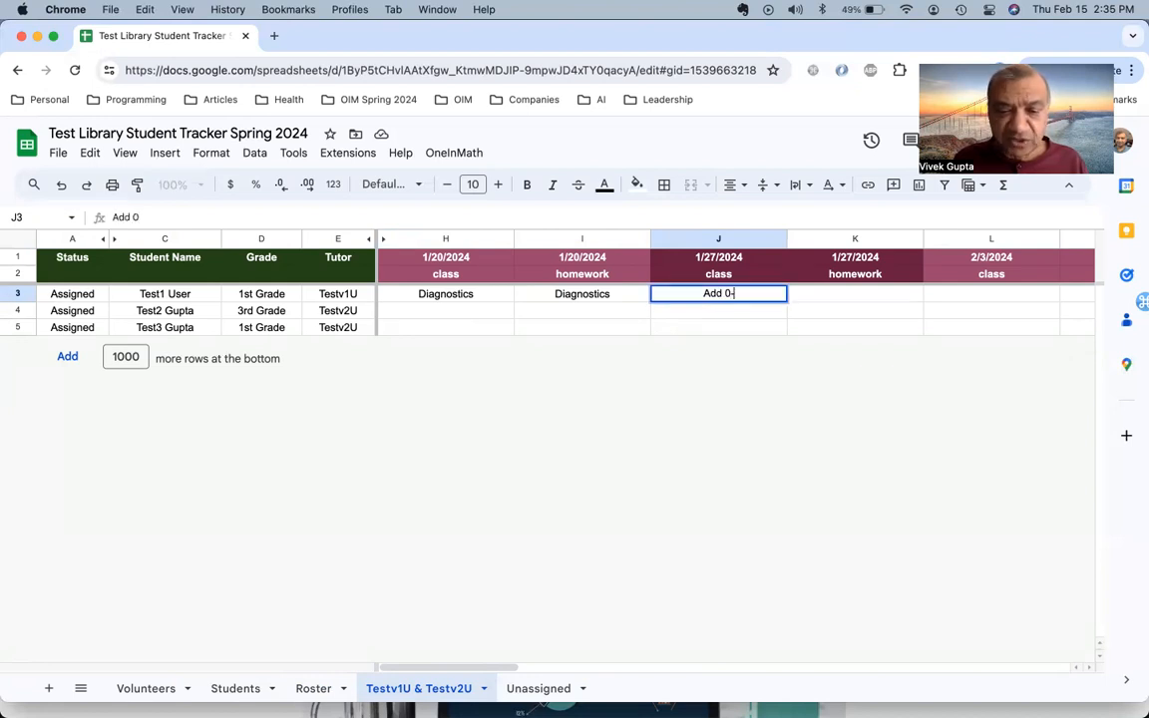
pyautogui.write('5 to 0-5')
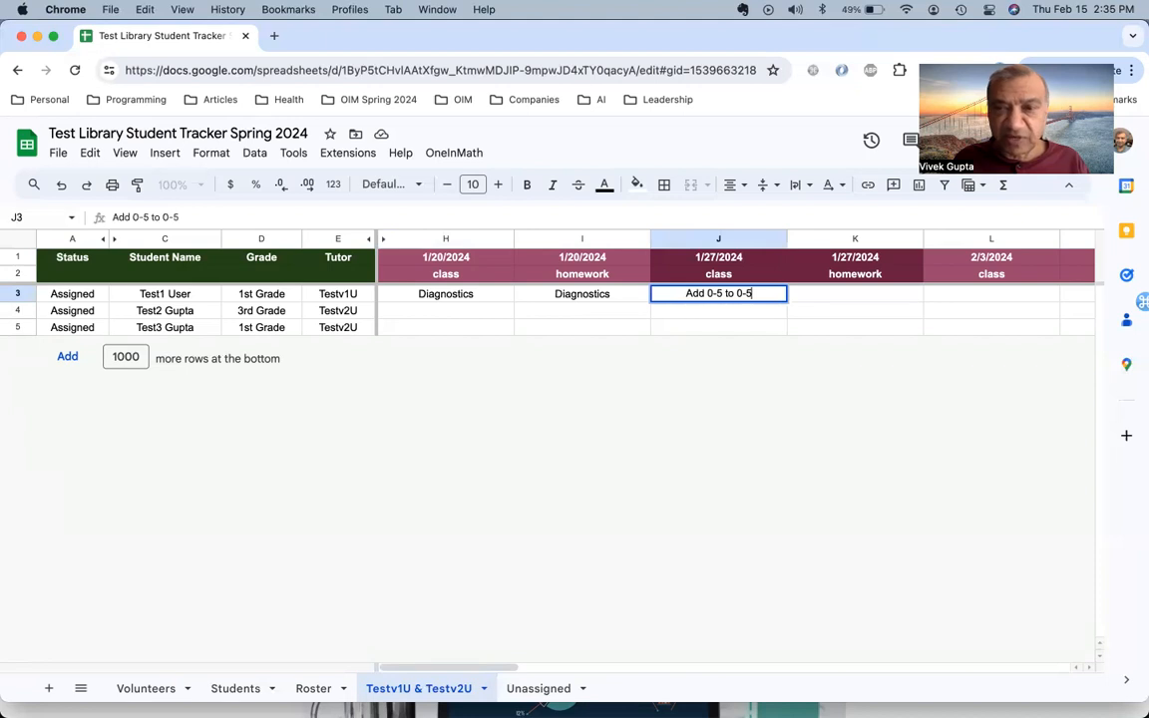
pyautogui.write(': ')
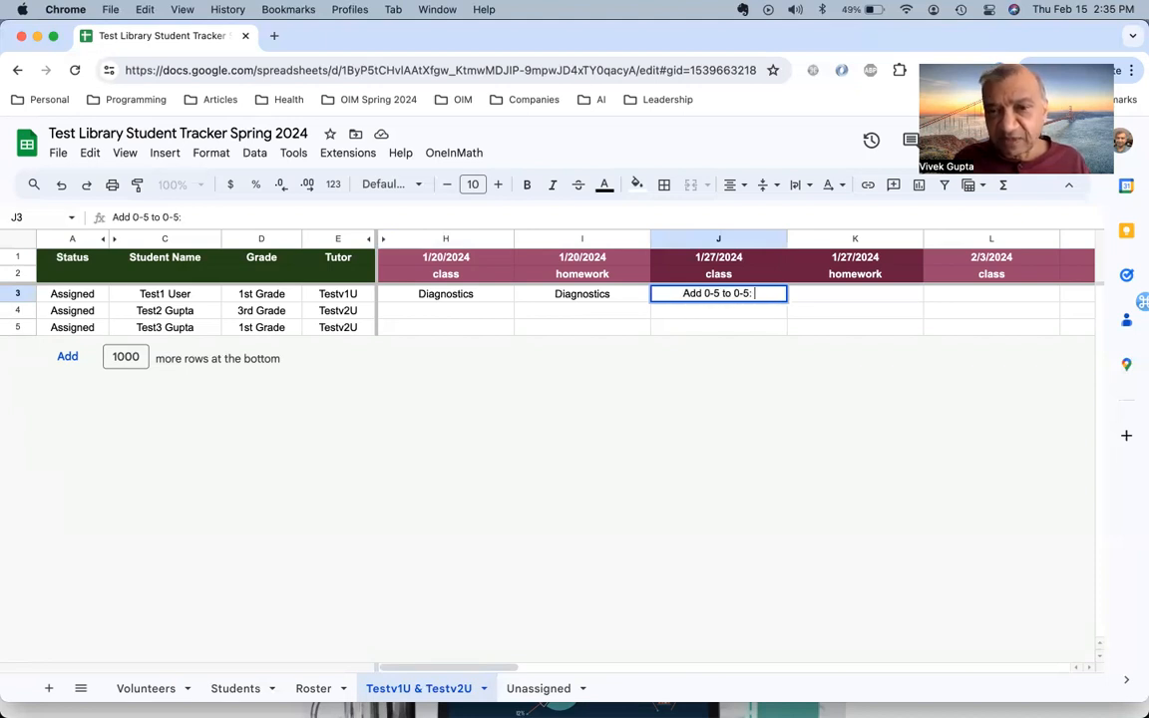
pyautogui.write('Add')
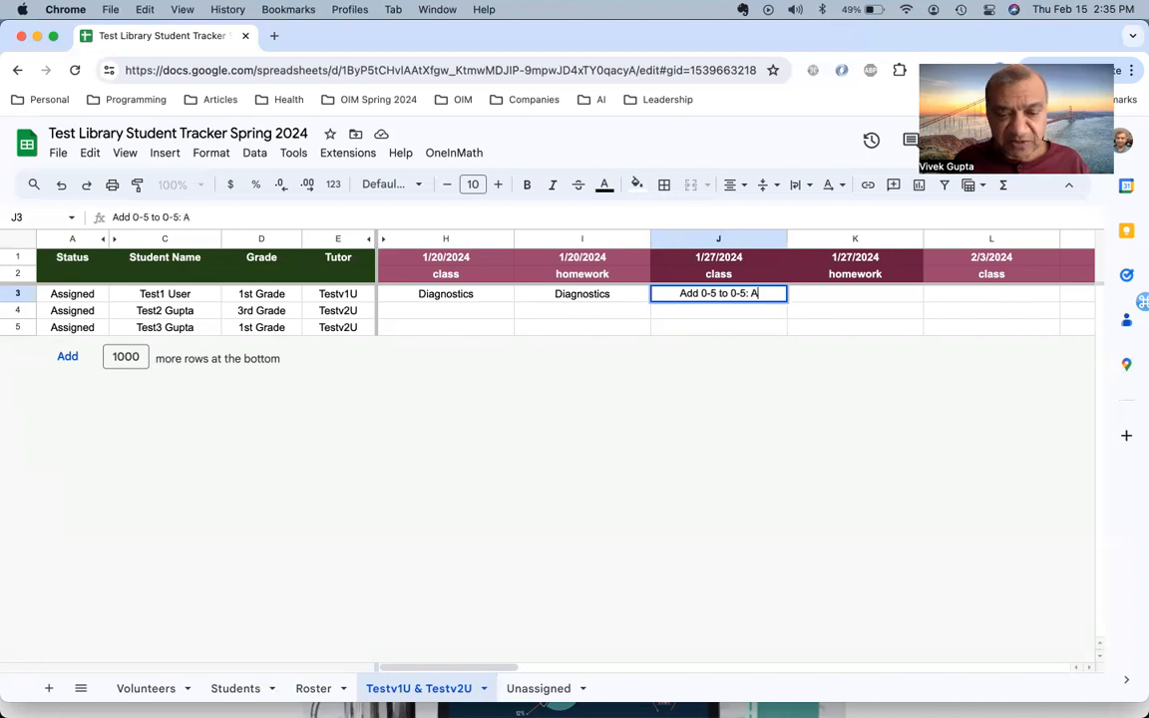
pyautogui.write(' 1')
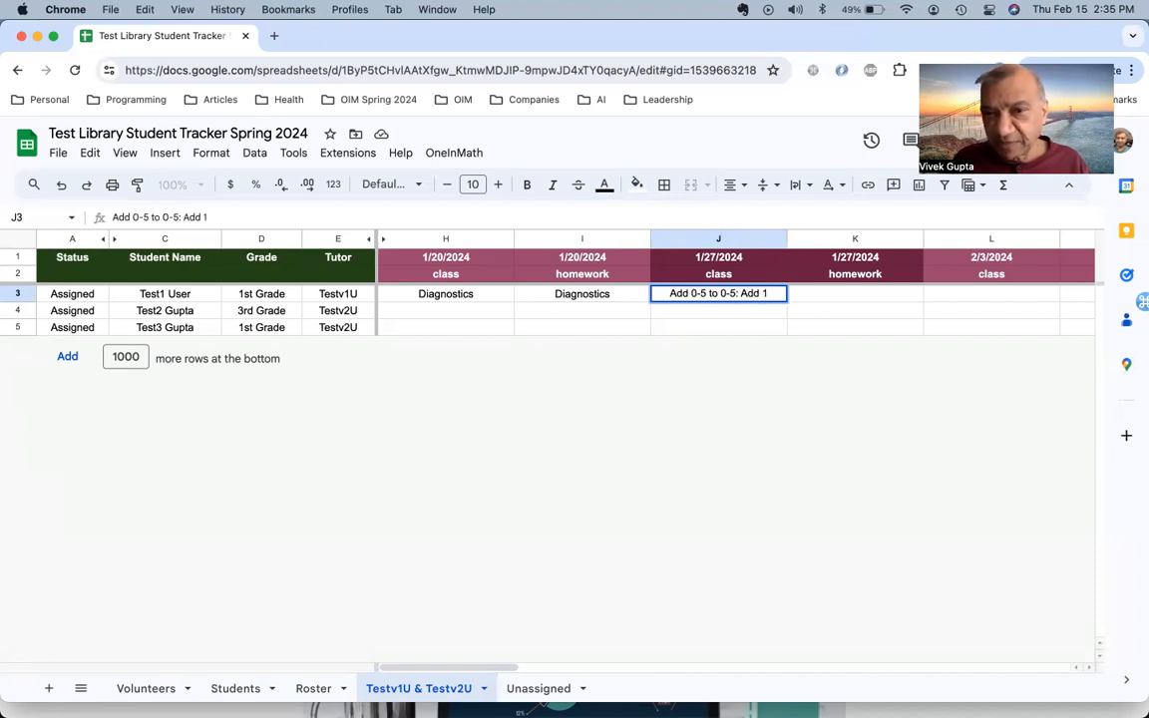
pyautogui.press('Return')
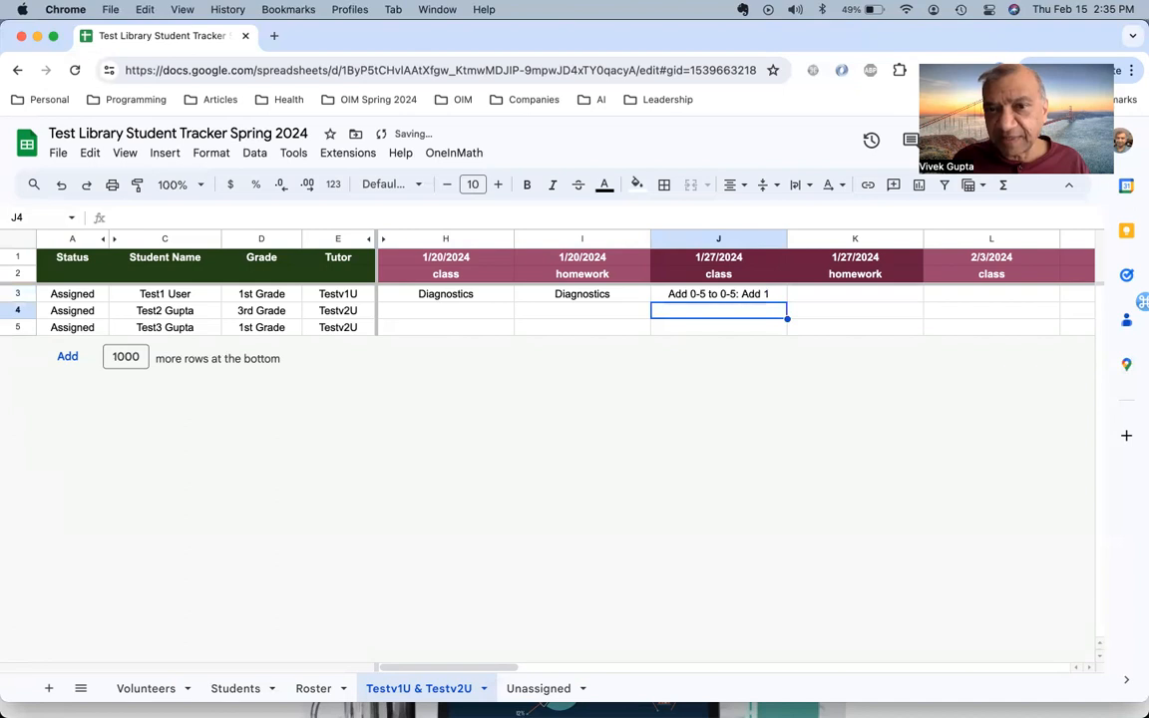
# Copy the 1/27/2024 class entry into the first student's homework cell for that date and change it to "Add 0-5 to 0-5: Add 2"
pyautogui.click(718, 293)
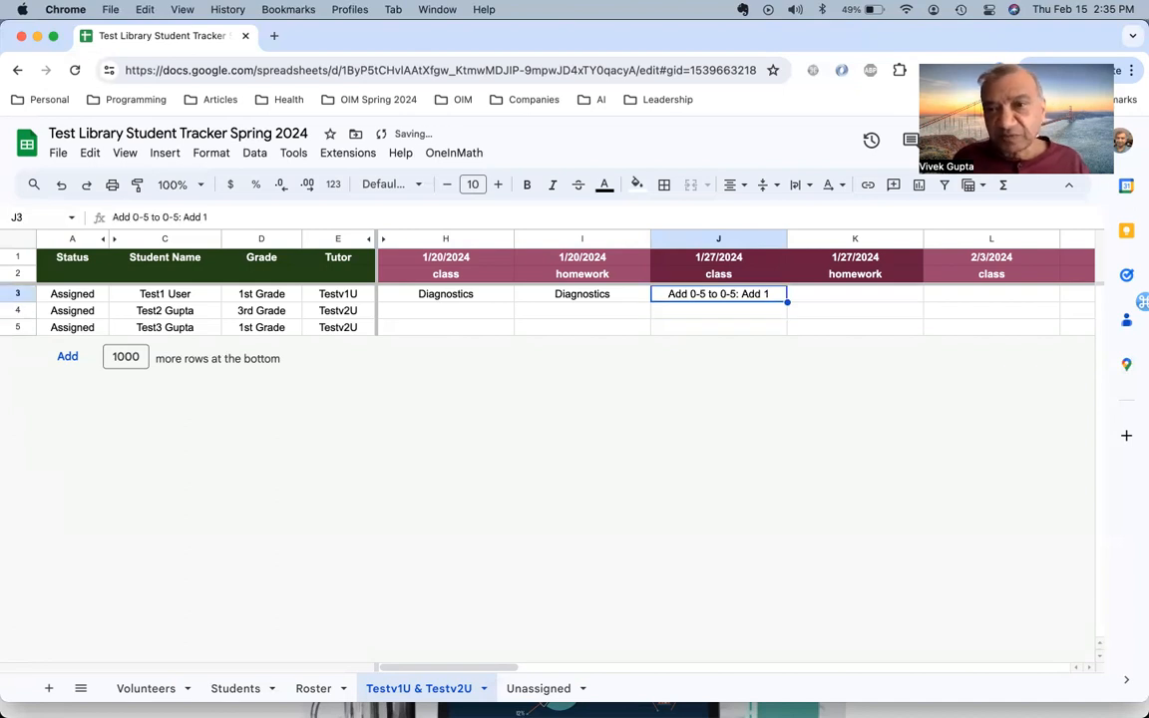
pyautogui.press('super+c')
pyautogui.press('Right')
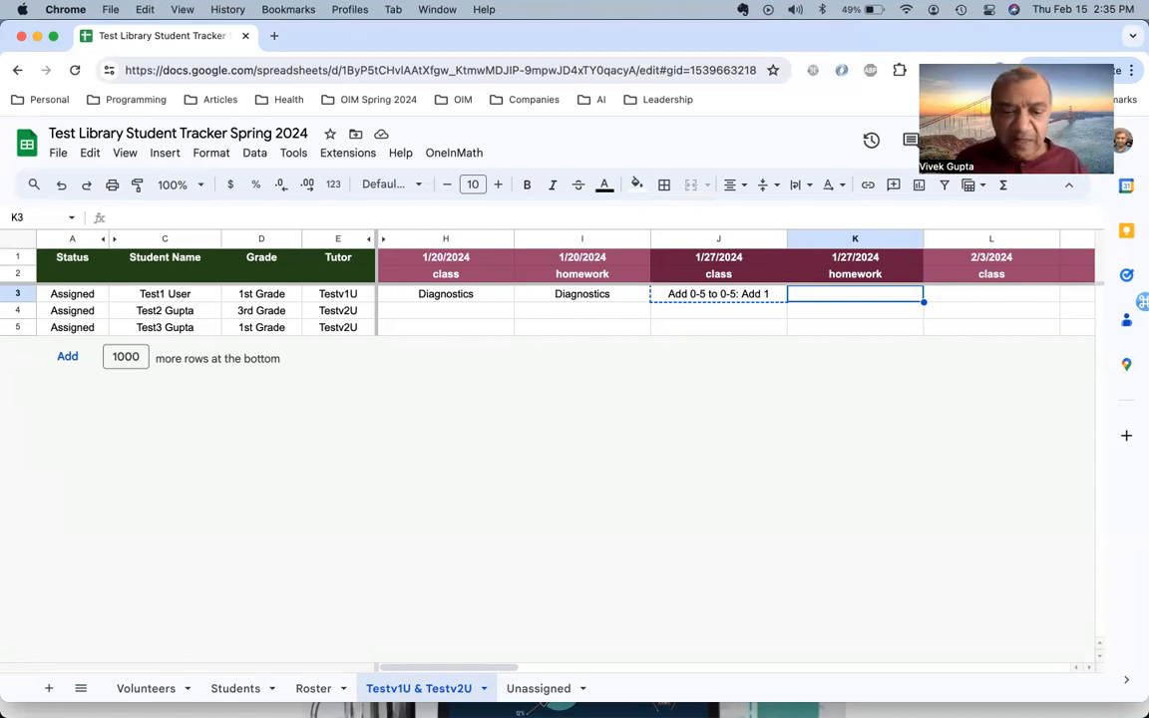
pyautogui.press('Return')
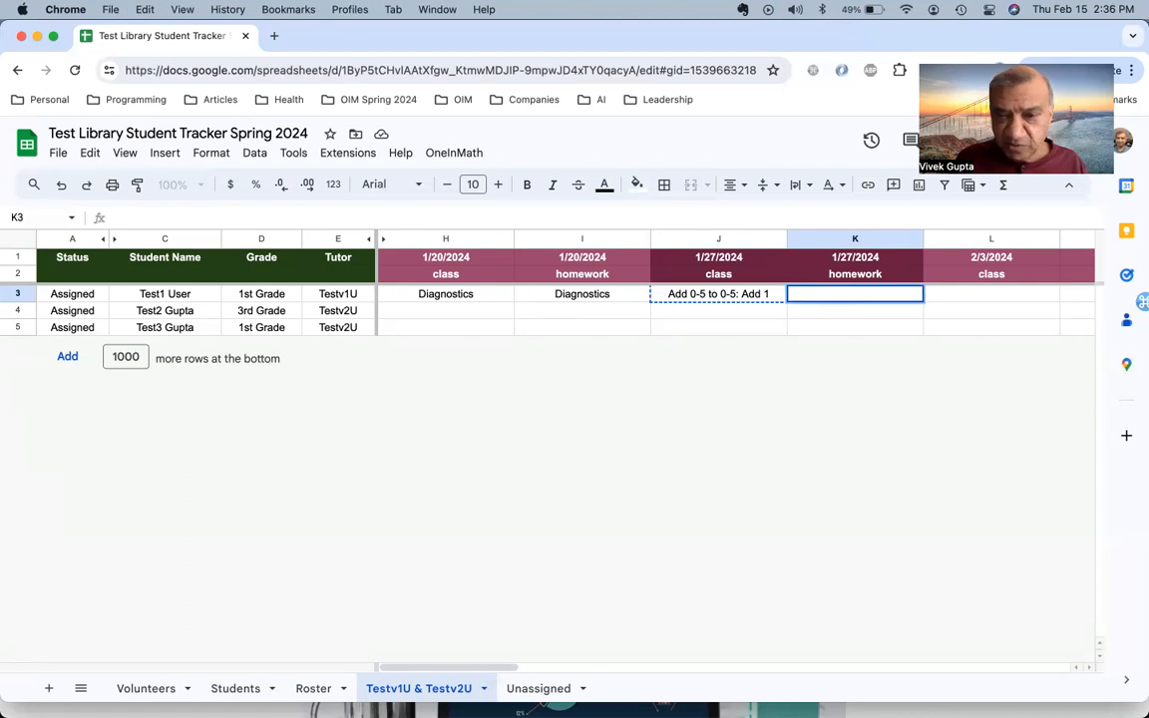
pyautogui.press('super+v')
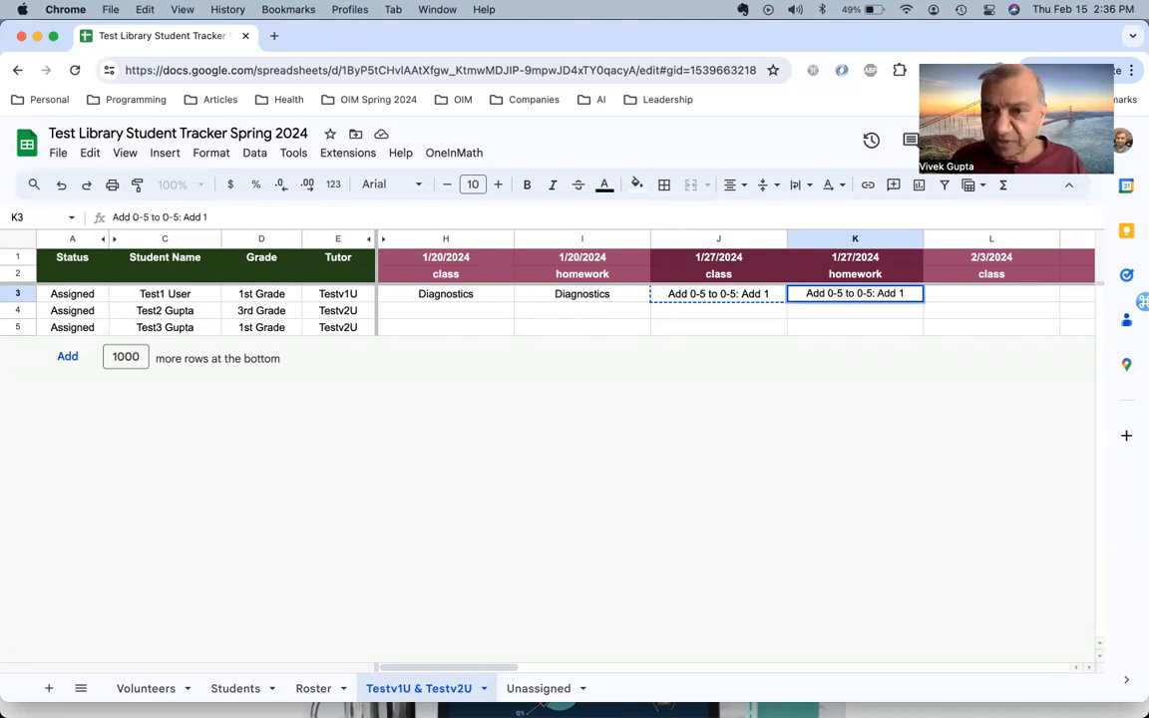
pyautogui.press('BackSpace')
pyautogui.write('2')
pyautogui.press('Return')
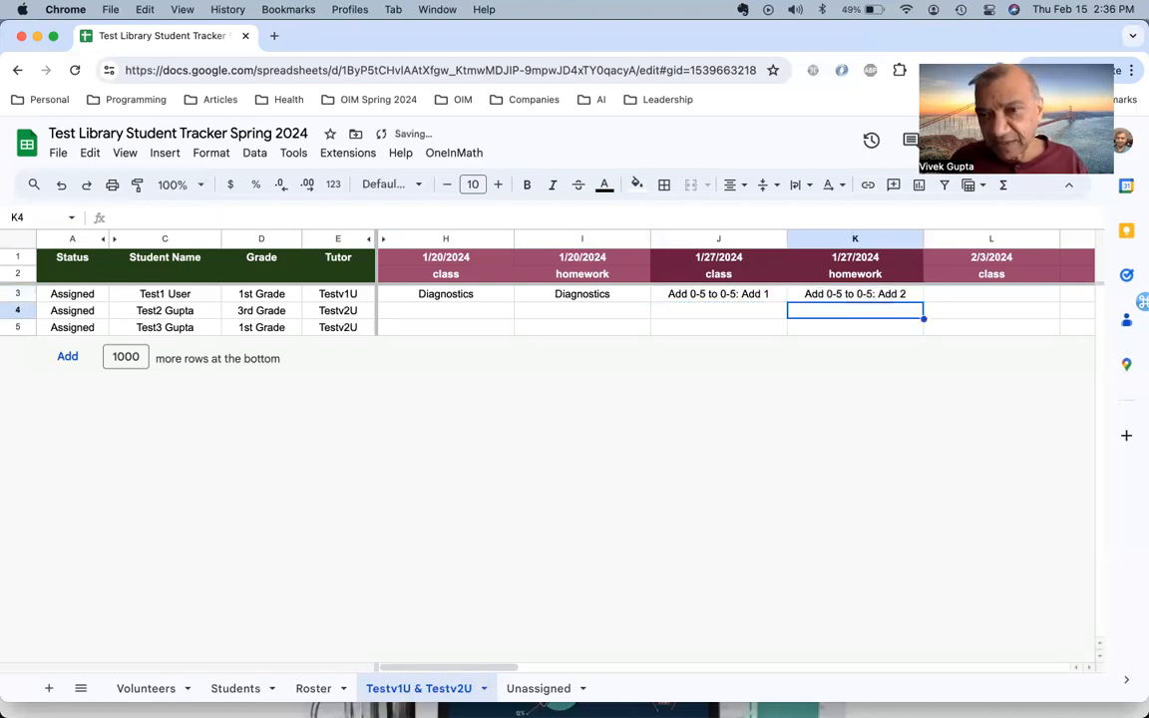
pyautogui.press('Up')
pyautogui.press('Right')
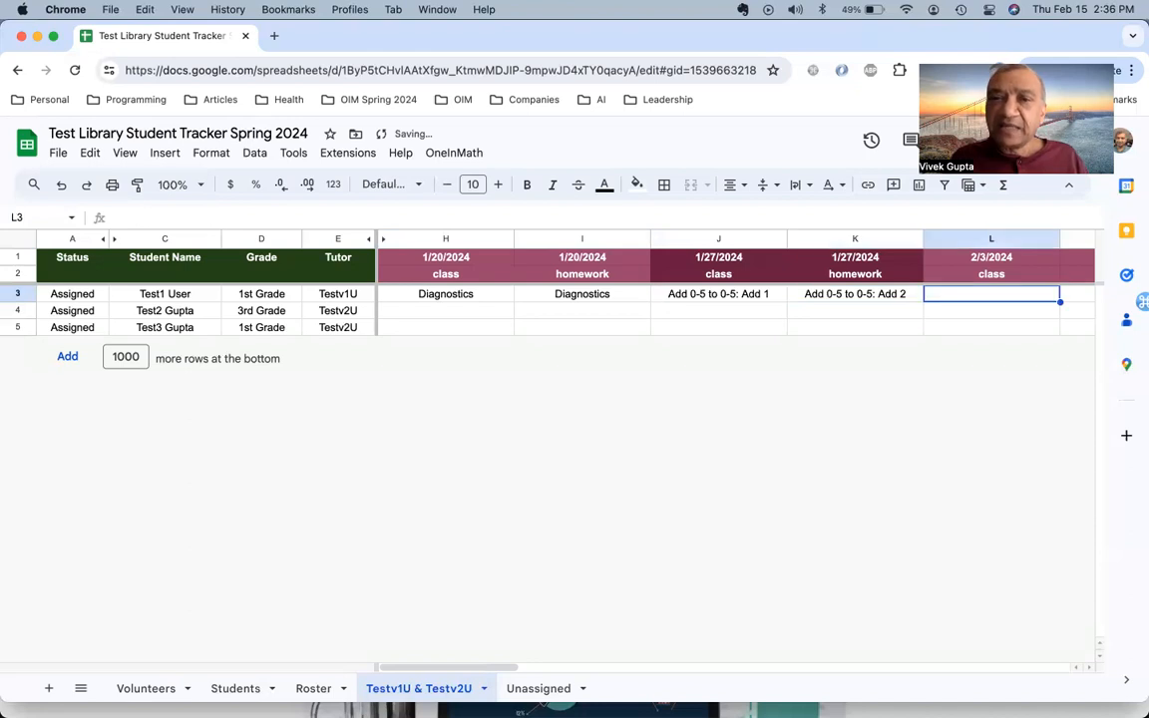
pyautogui.press('Left')
pyautogui.press('Left')
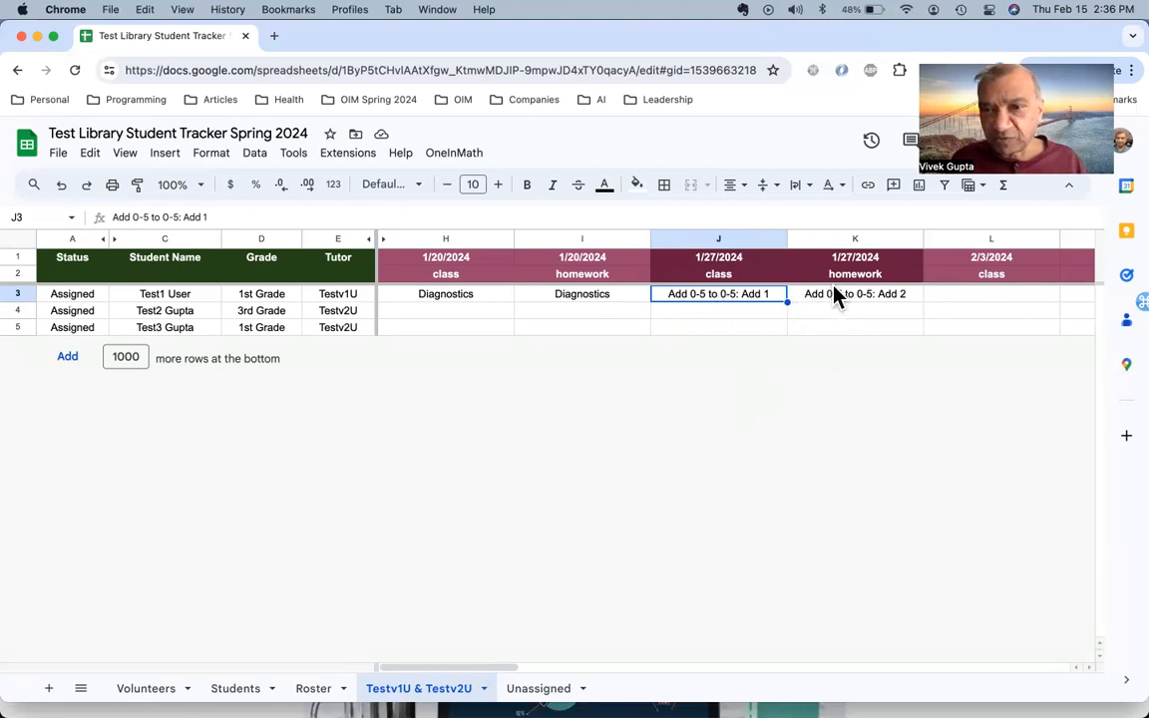
# Enter "Add 0-5 to 0-5: Add 3" as the first student's 2/3/2024 class work
pyautogui.click(956, 303)
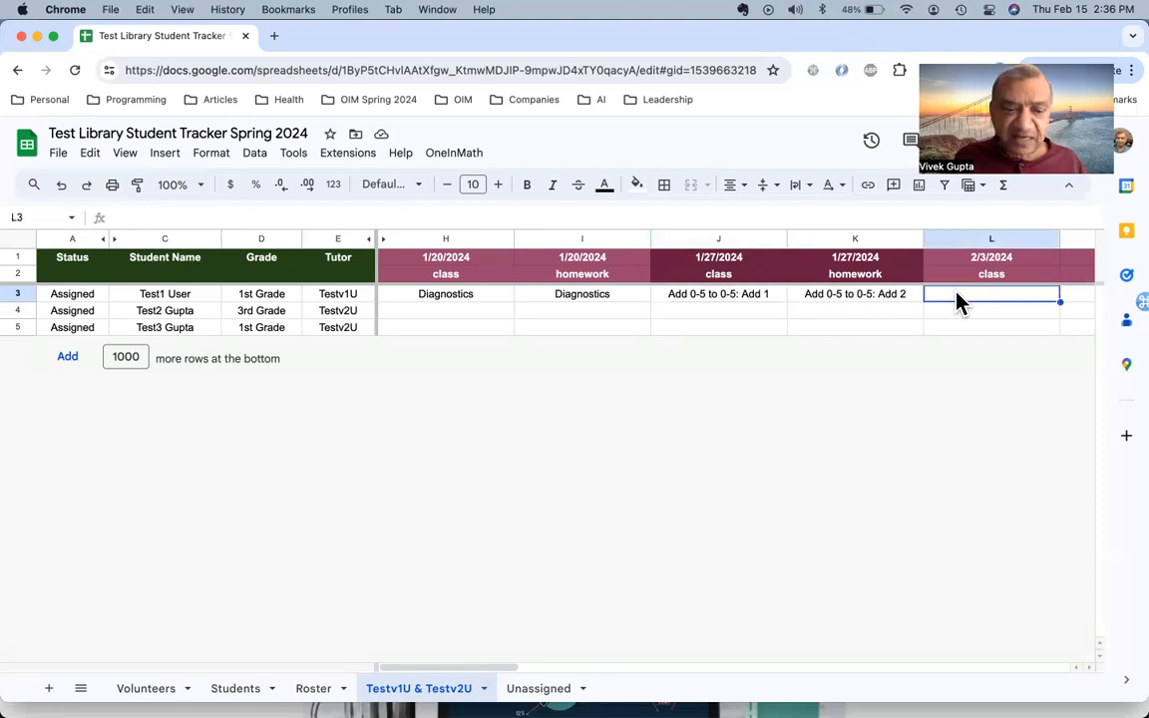
pyautogui.write('Add 0-')
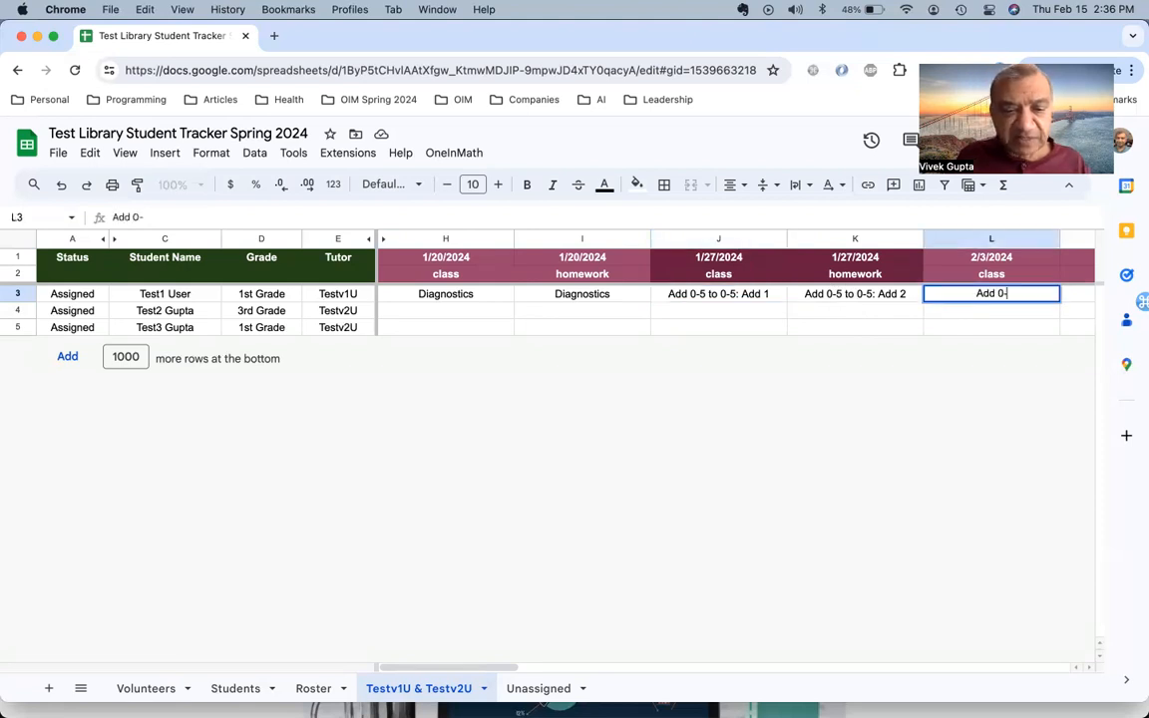
pyautogui.write('5 to 0-')
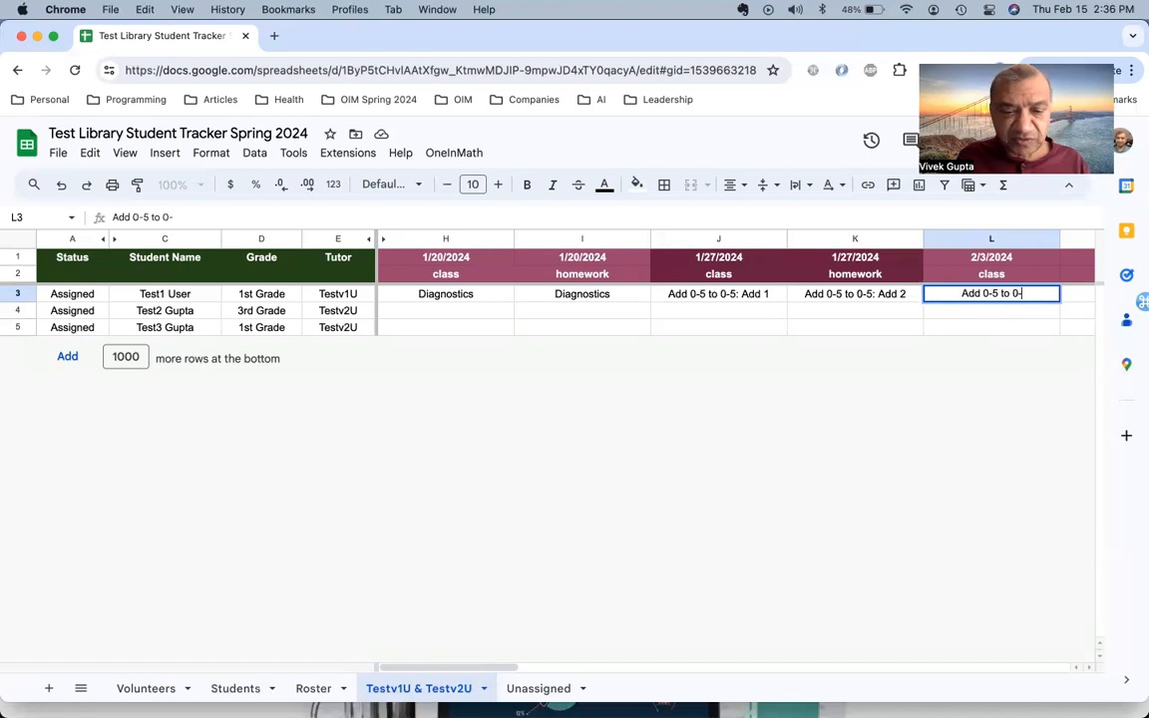
pyautogui.write('5: ')
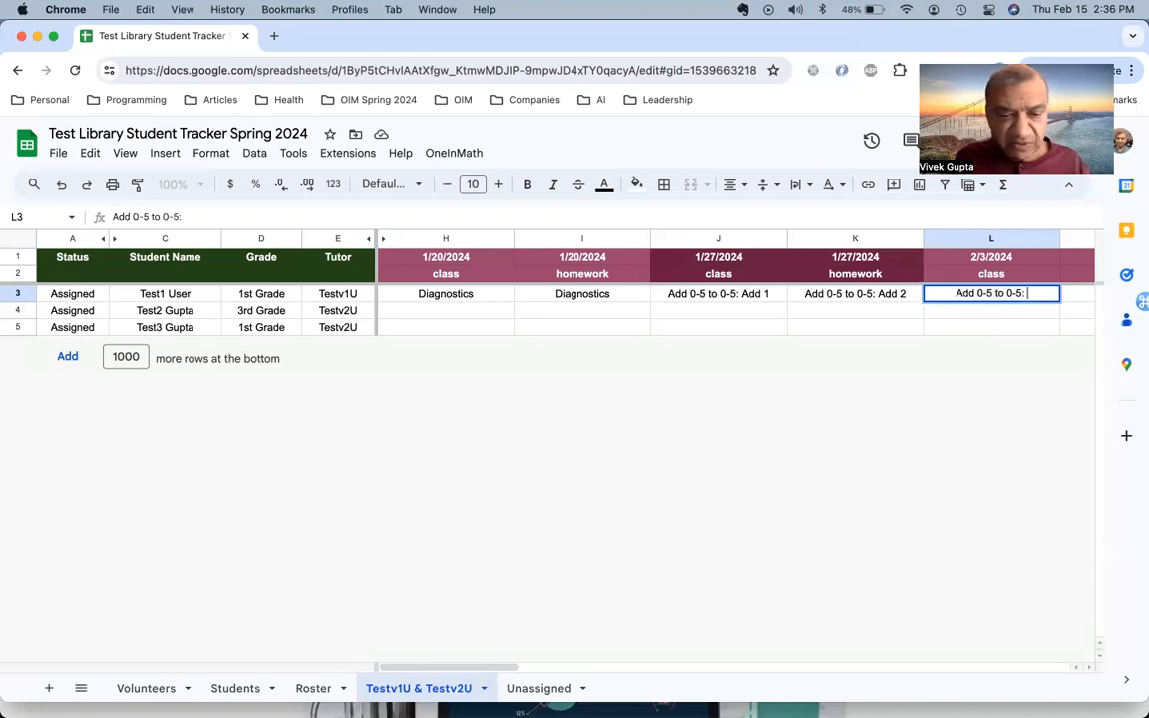
pyautogui.write('Add 3')
pyautogui.press('Return')
pyautogui.press('Up')
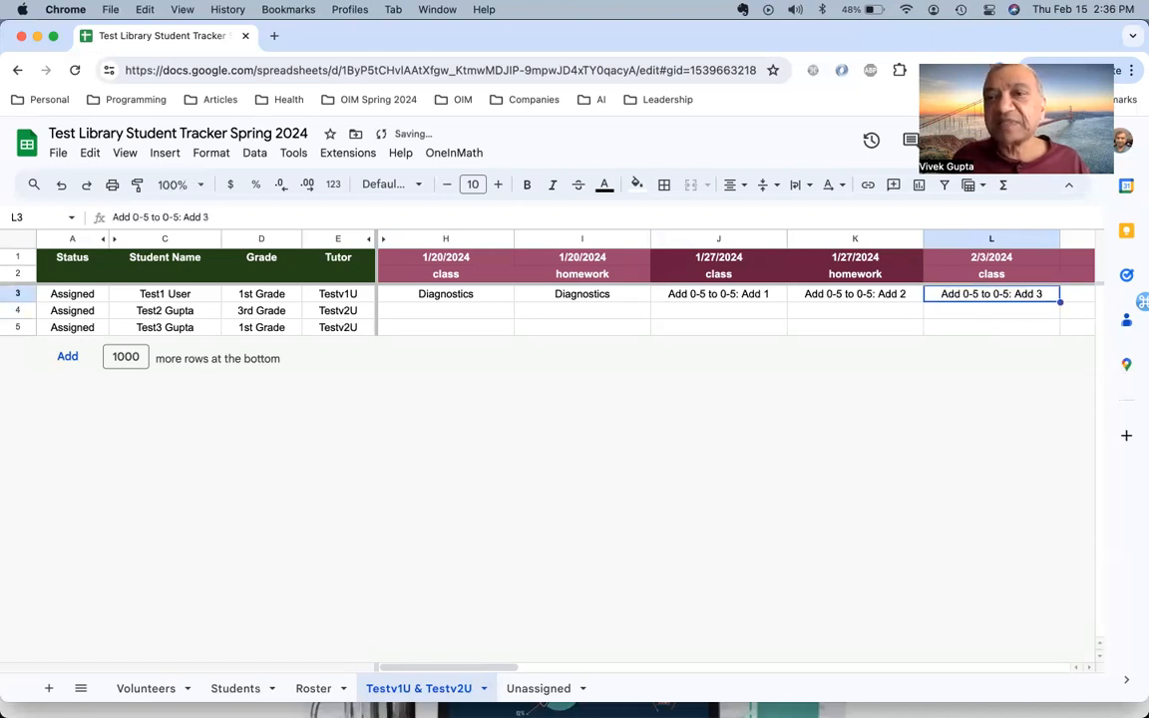
# Review the first student's class work and homework entries from 2/3/2024 back to 1/20/2024, and the second student's row beneath
pyautogui.hotkey('shift', 'Left')
pyautogui.hotkey('shift', 'Left')
pyautogui.press('Left')
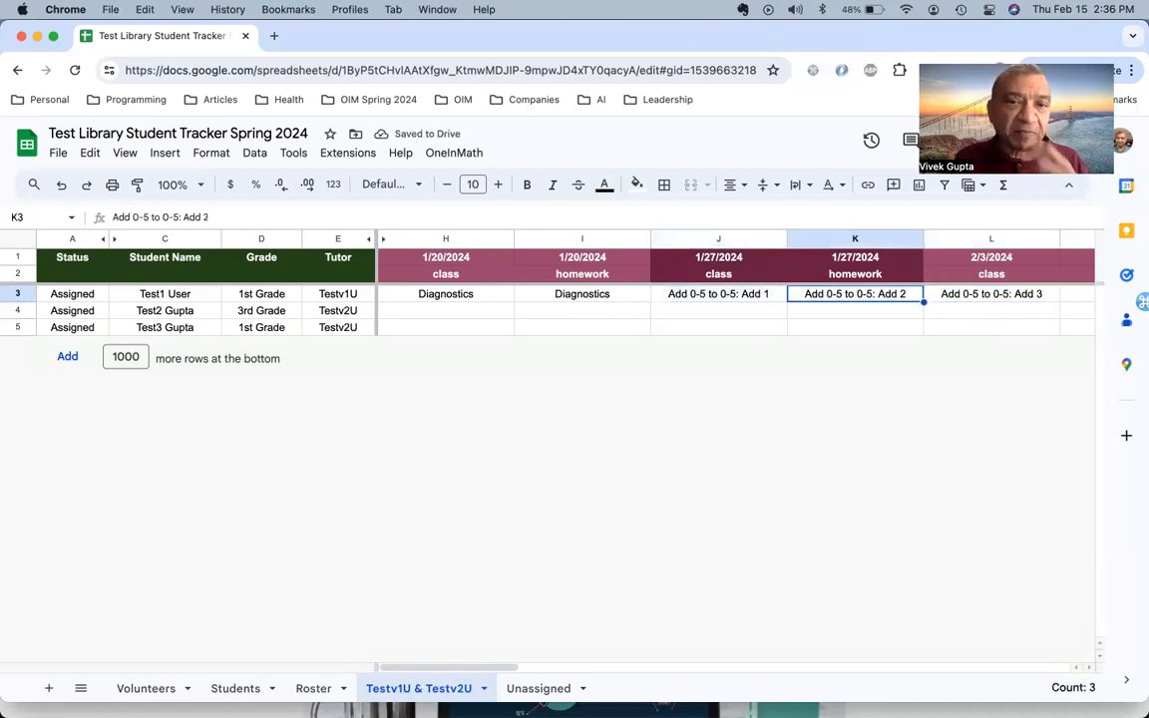
pyautogui.press('Left')
pyautogui.press('Left')
pyautogui.hotkey('shift', 'Left')
pyautogui.press('Down')
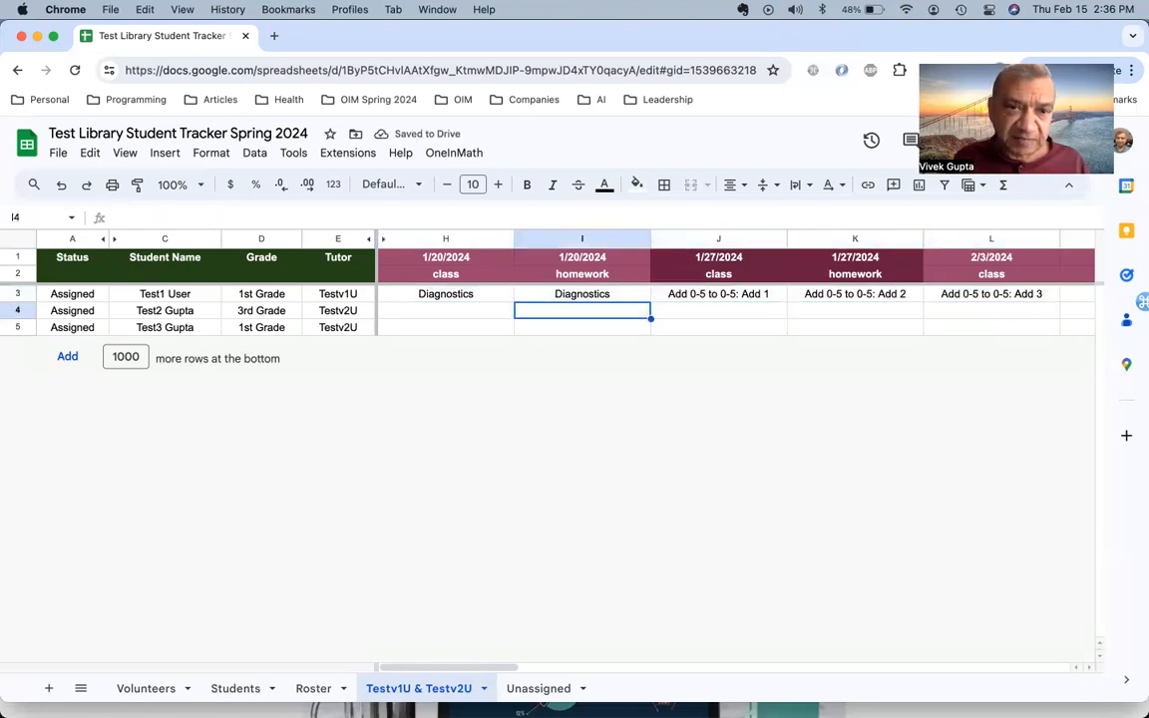
pyautogui.press('Left')
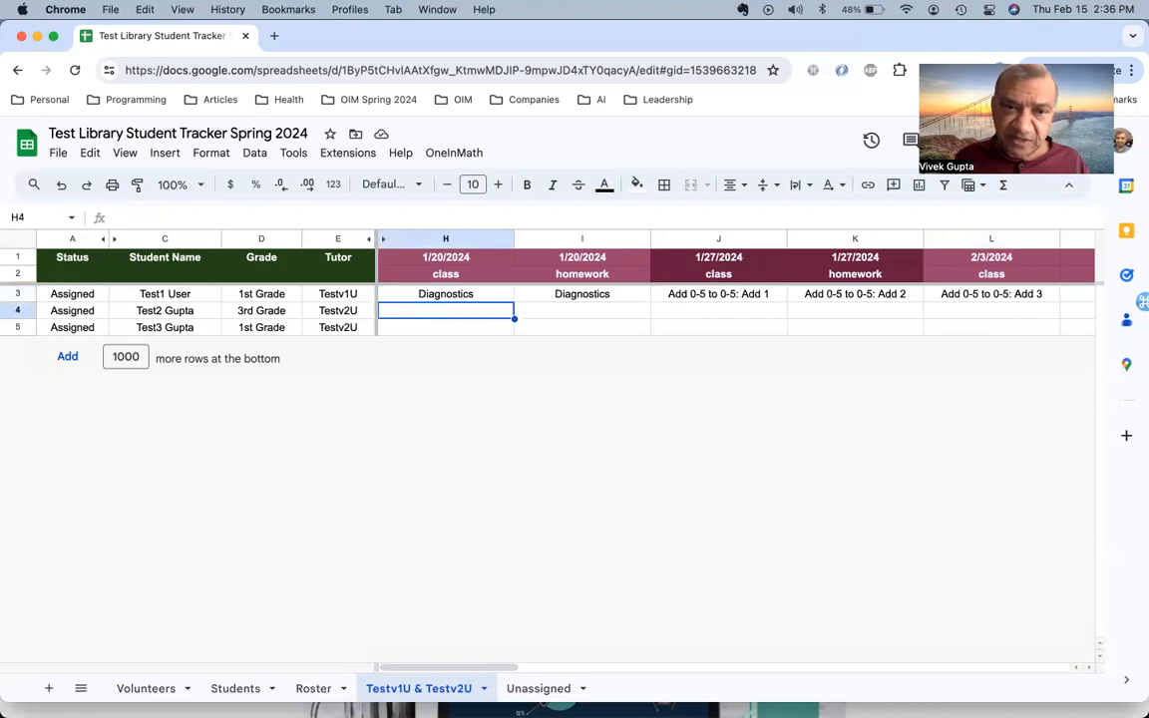
pyautogui.press('Up')
pyautogui.hotkey('shift', 'Right')
pyautogui.press('Down')
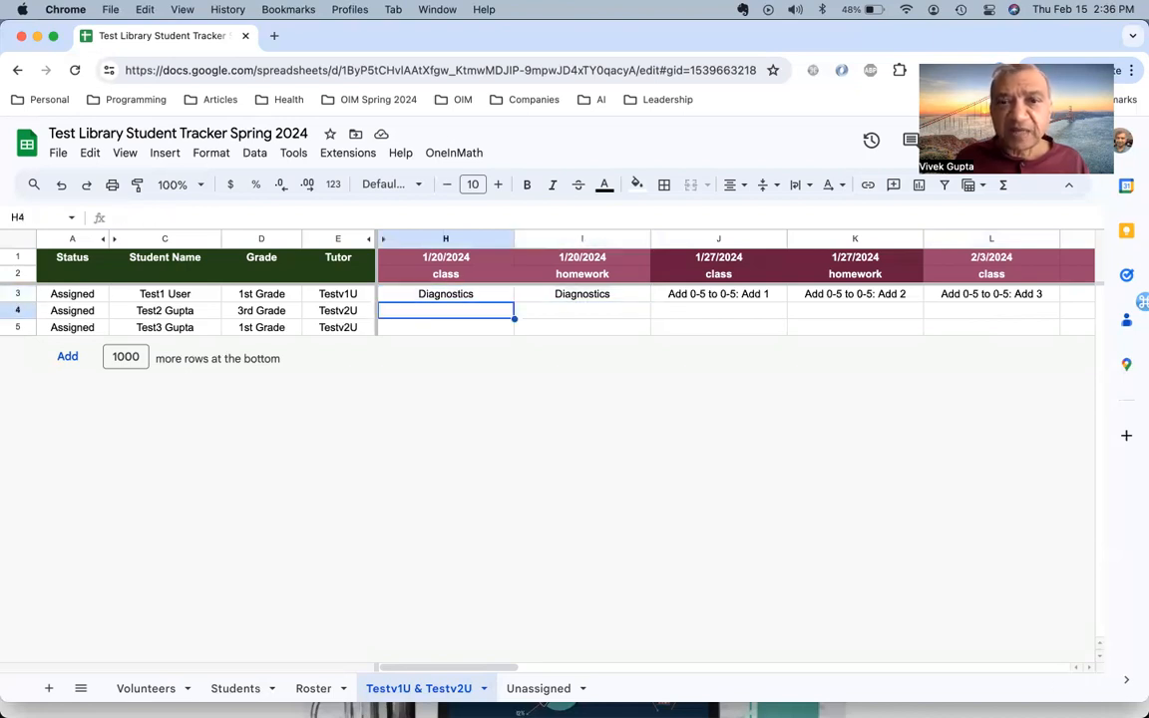
pyautogui.press('Right')
pyautogui.press('Right')
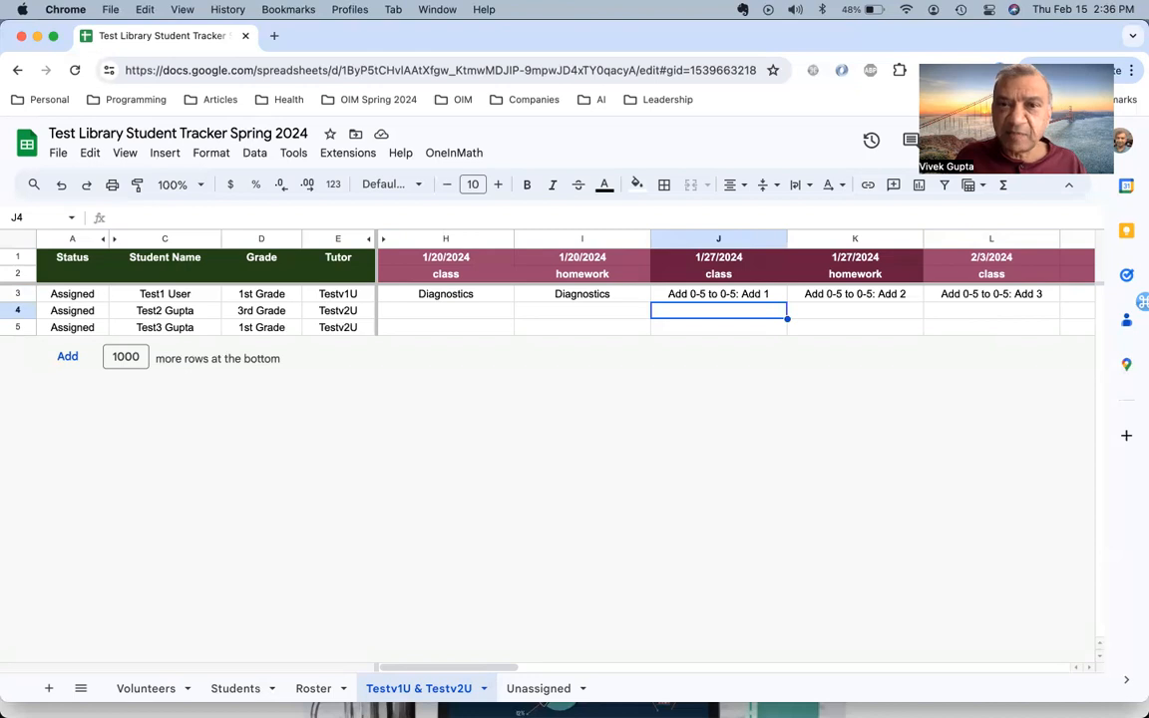
# Compare the first student's 1/27/2024 class work with the homework assigned for that date
pyautogui.click(718, 293)
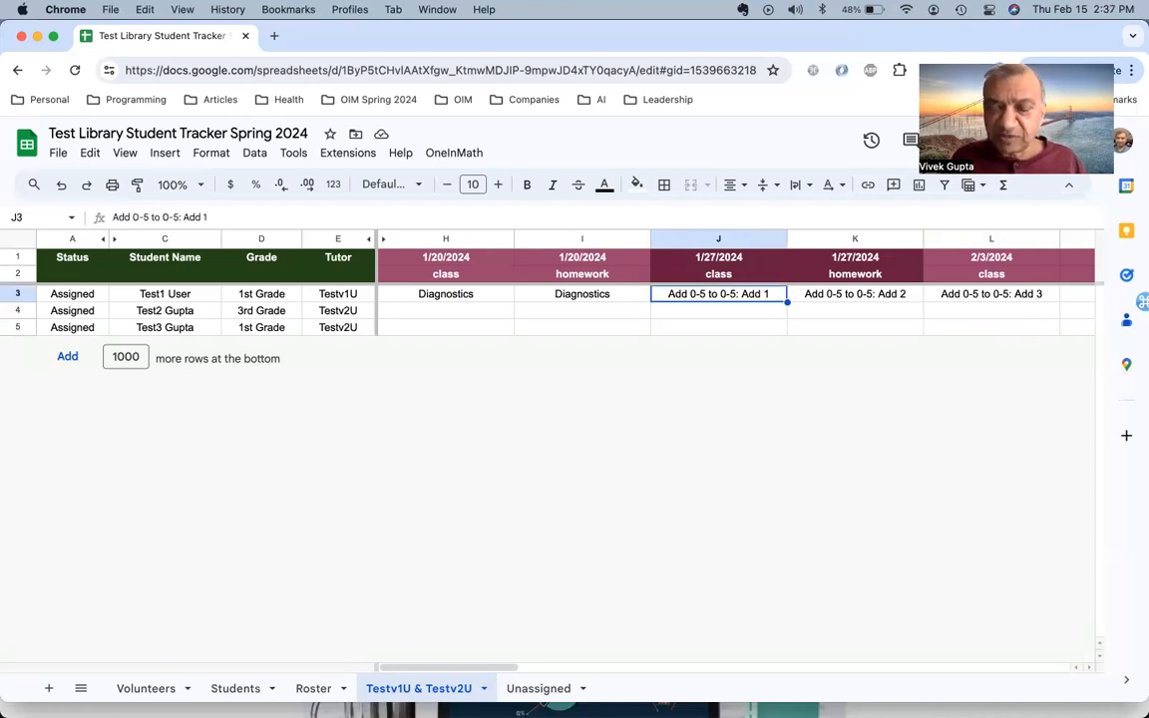
pyautogui.click(854, 294)
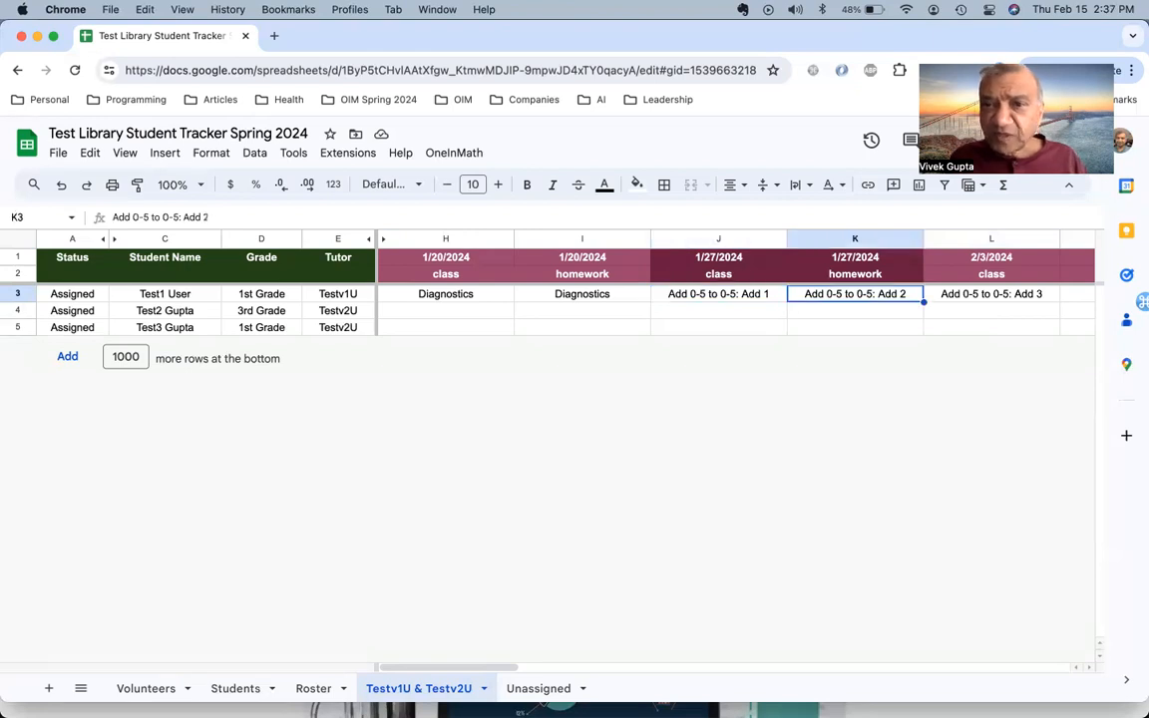
pyautogui.press('Right')
pyautogui.press('Left')
pyautogui.press('Left')
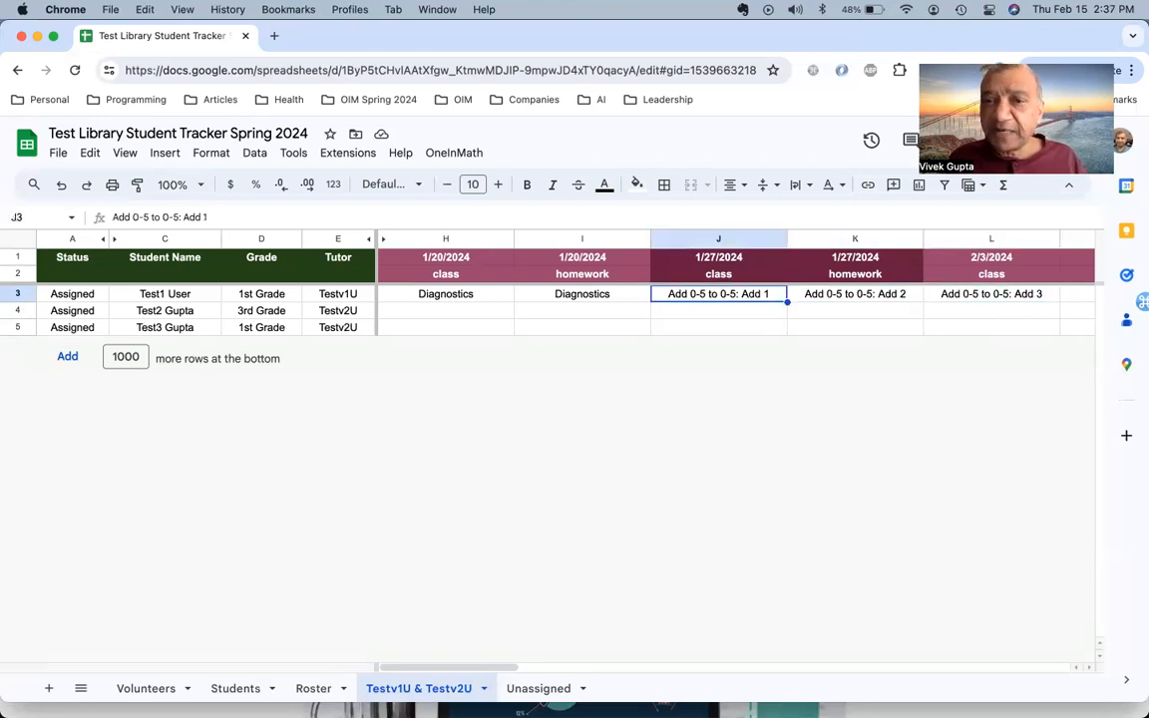
pyautogui.hotkey('shift', 'Right')
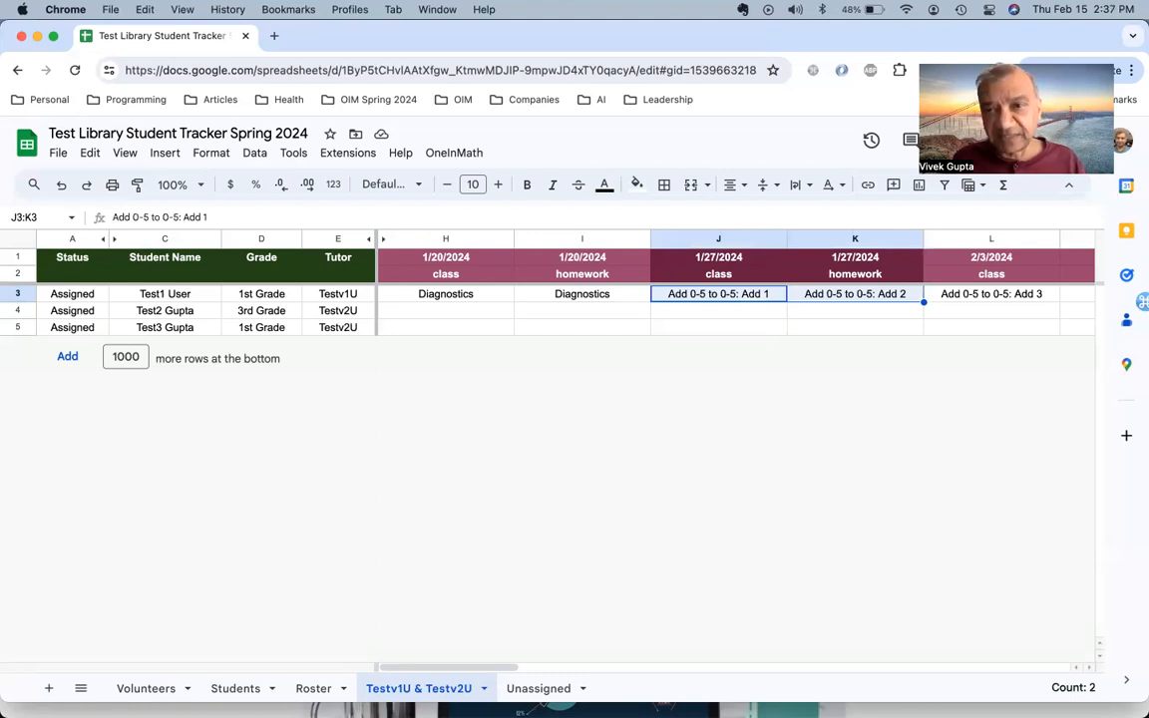
pyautogui.click(778, 299)
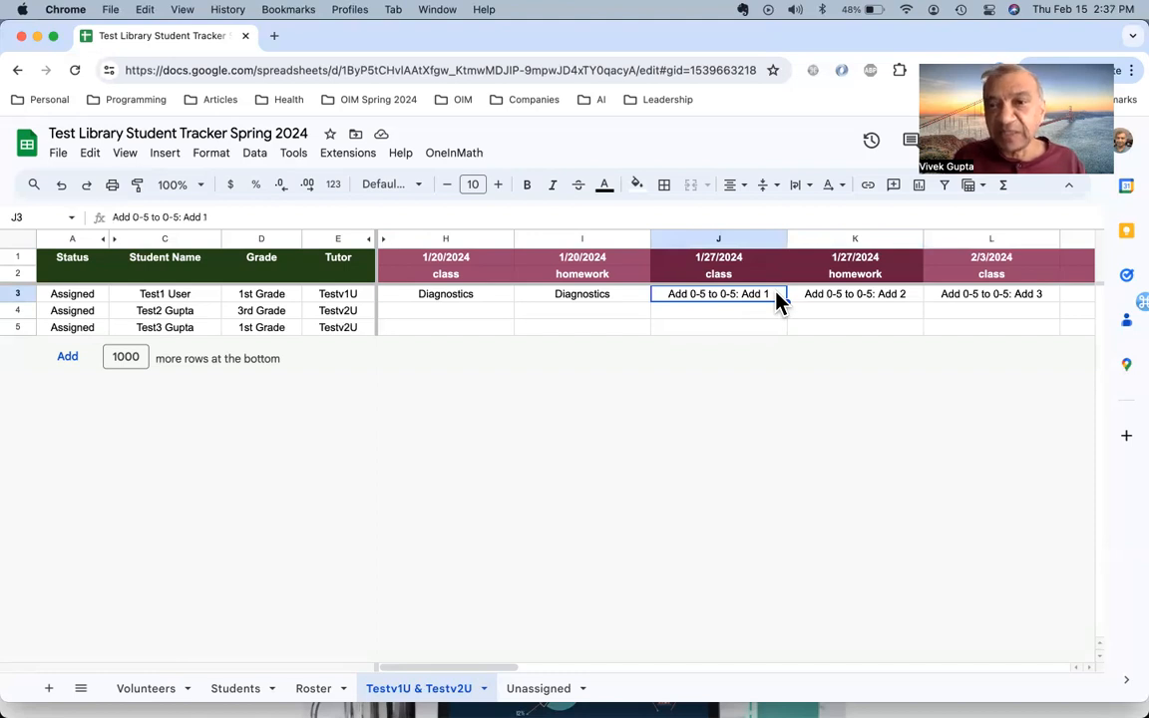
# Change the first student's 1/27/2024 homework to "Add 0-5 to 0-5: Add 1 Finish"
pyautogui.press('Right')
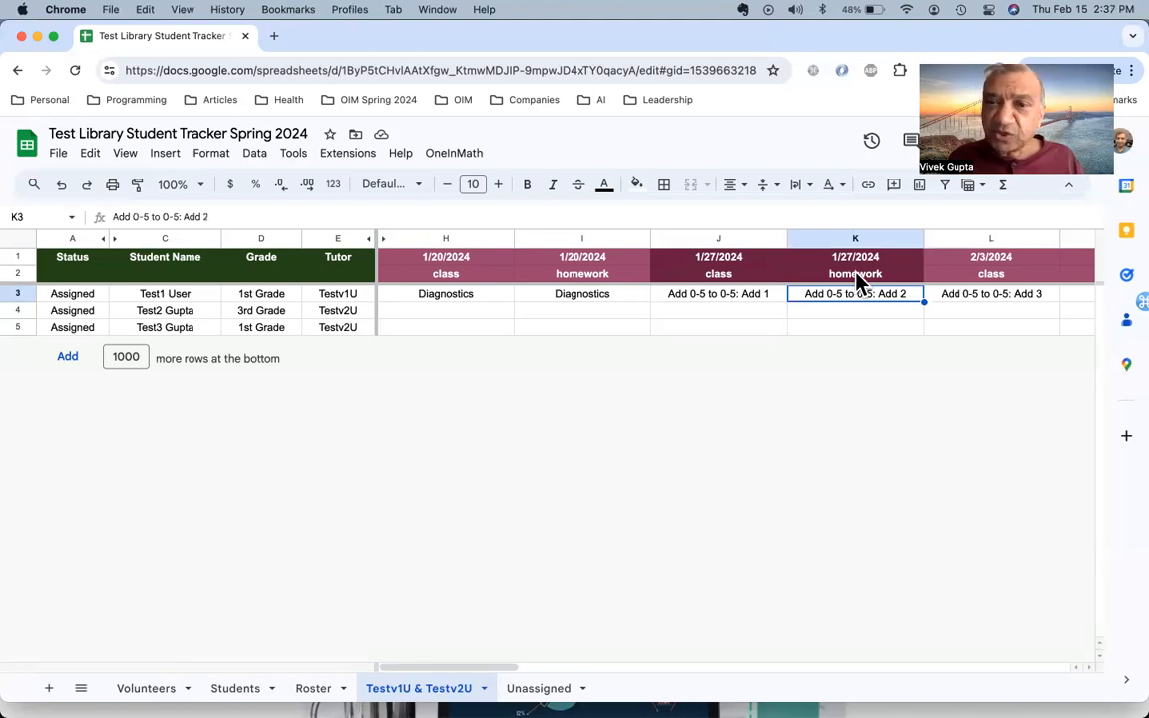
pyautogui.doubleClick(910, 296)
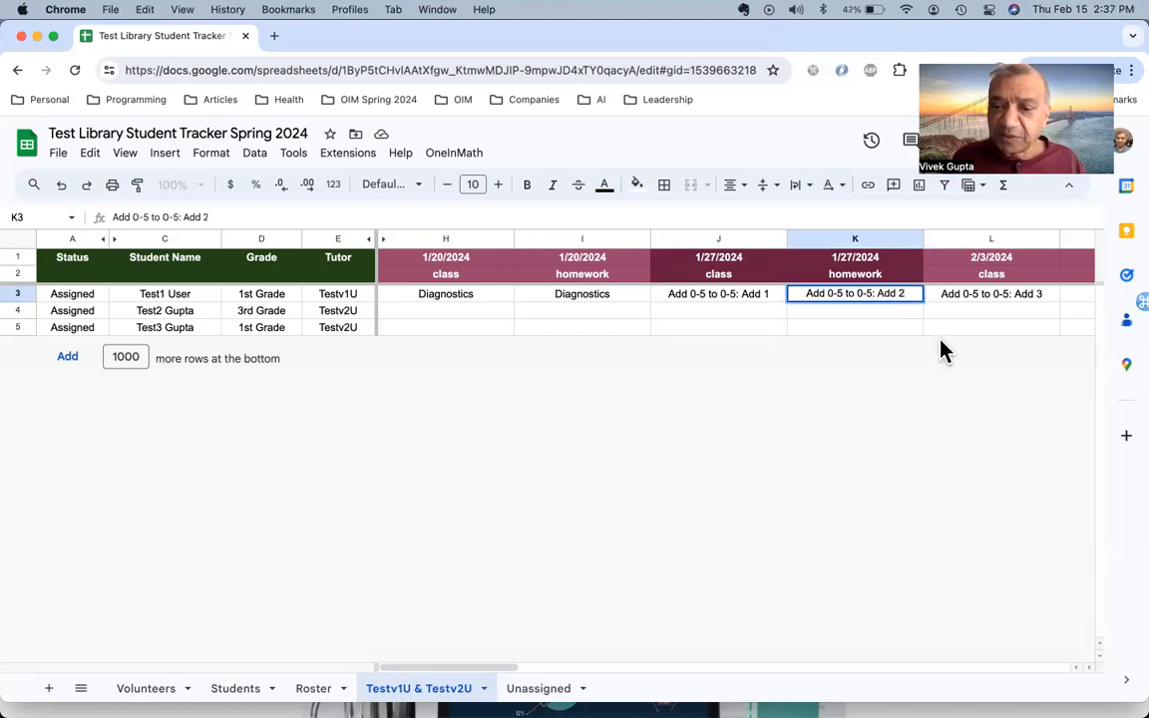
pyautogui.press('BackSpace')
pyautogui.write('1')
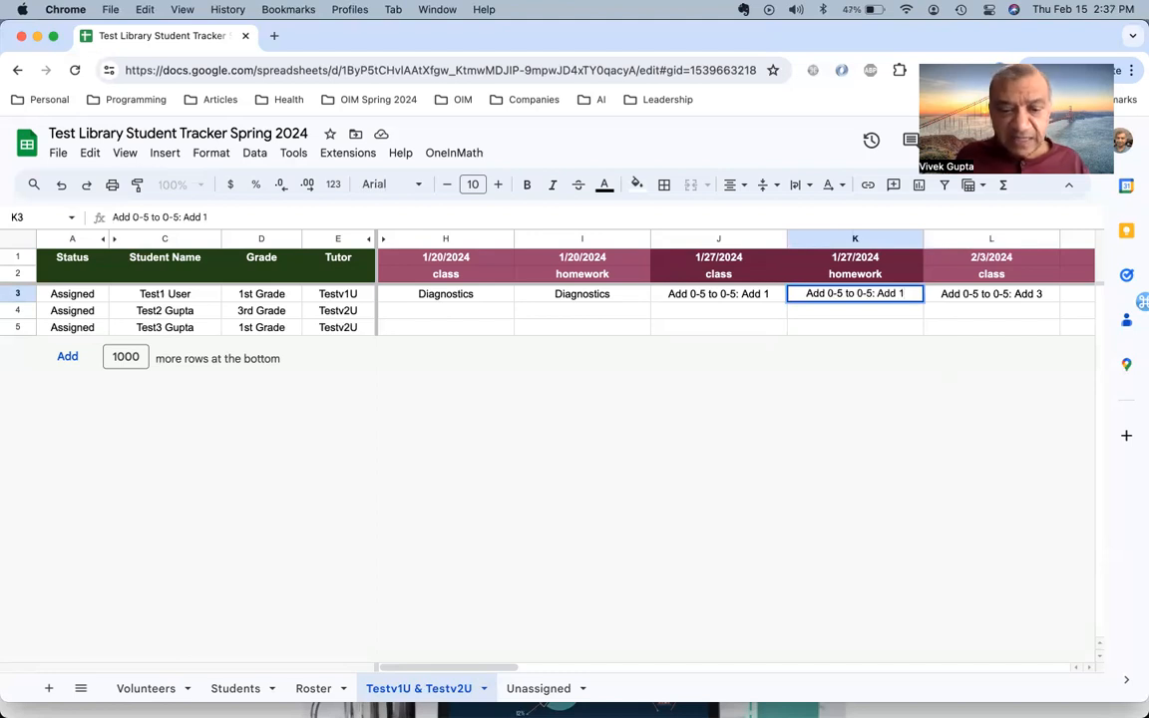
pyautogui.write(' Finish')
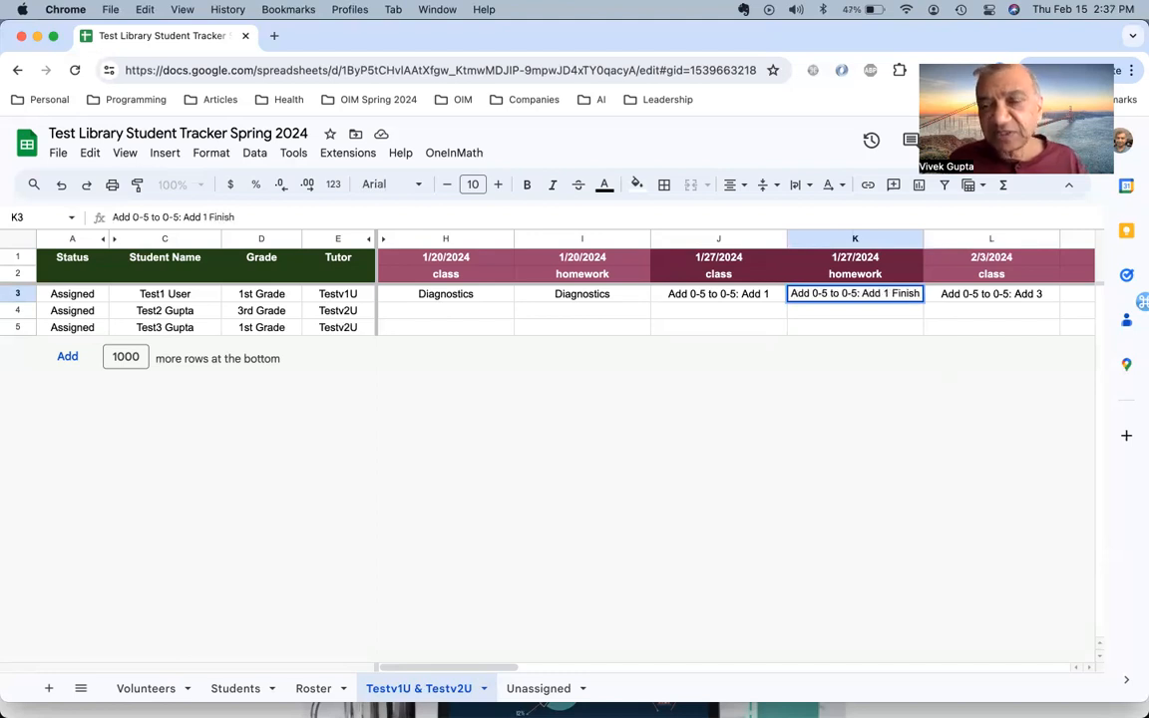
pyautogui.press('Return')
pyautogui.press('Up')
# Add a second line, "Add 0-5 to 0-5: Add 2", to the first student's 1/27/2024 homework cell
pyautogui.click(718, 300)
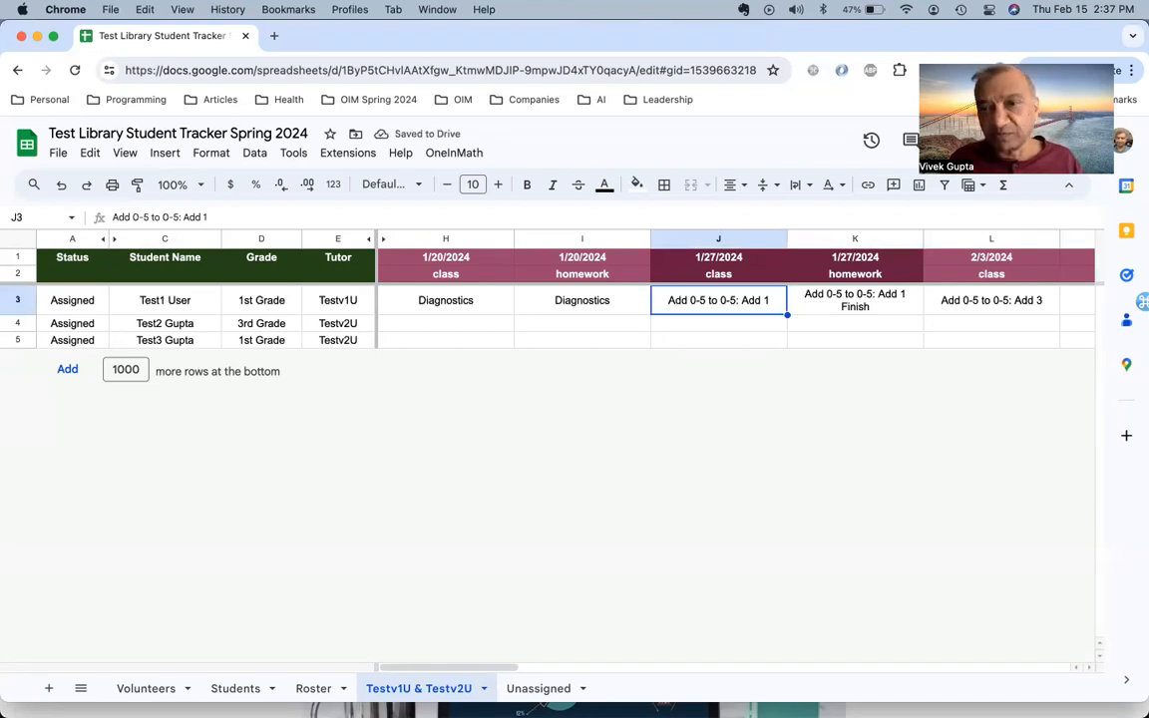
pyautogui.click(855, 300)
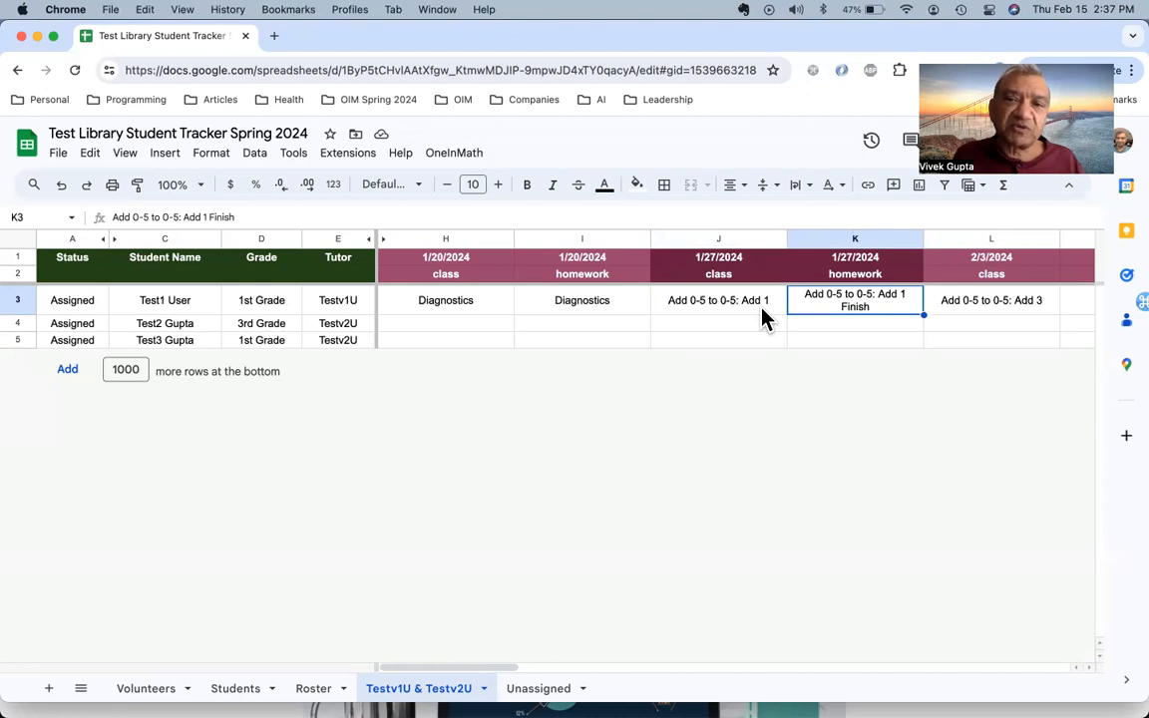
pyautogui.doubleClick(877, 311)
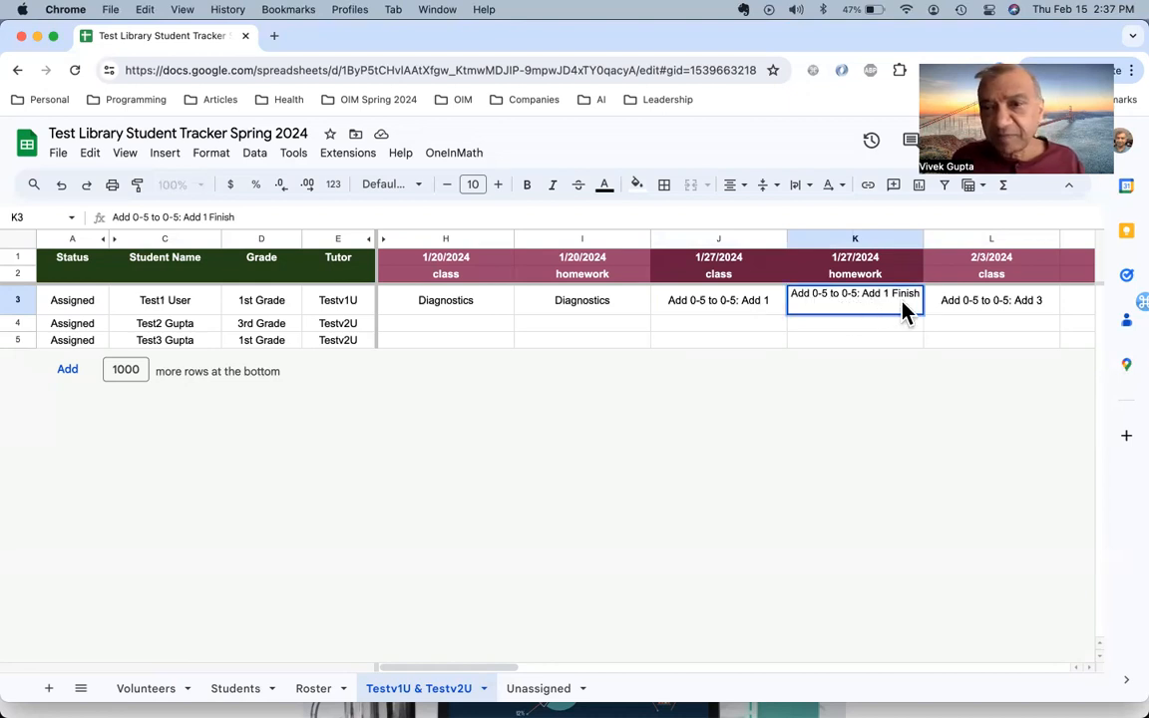
pyautogui.write('Add 0-')
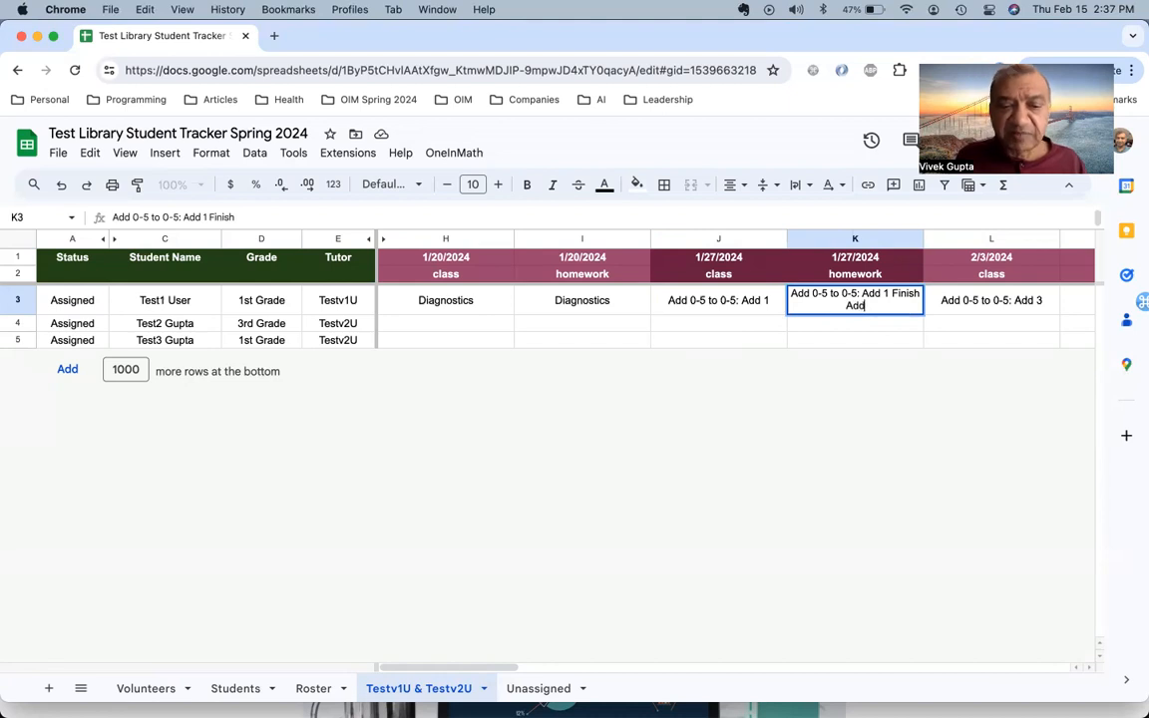
pyautogui.write('5')
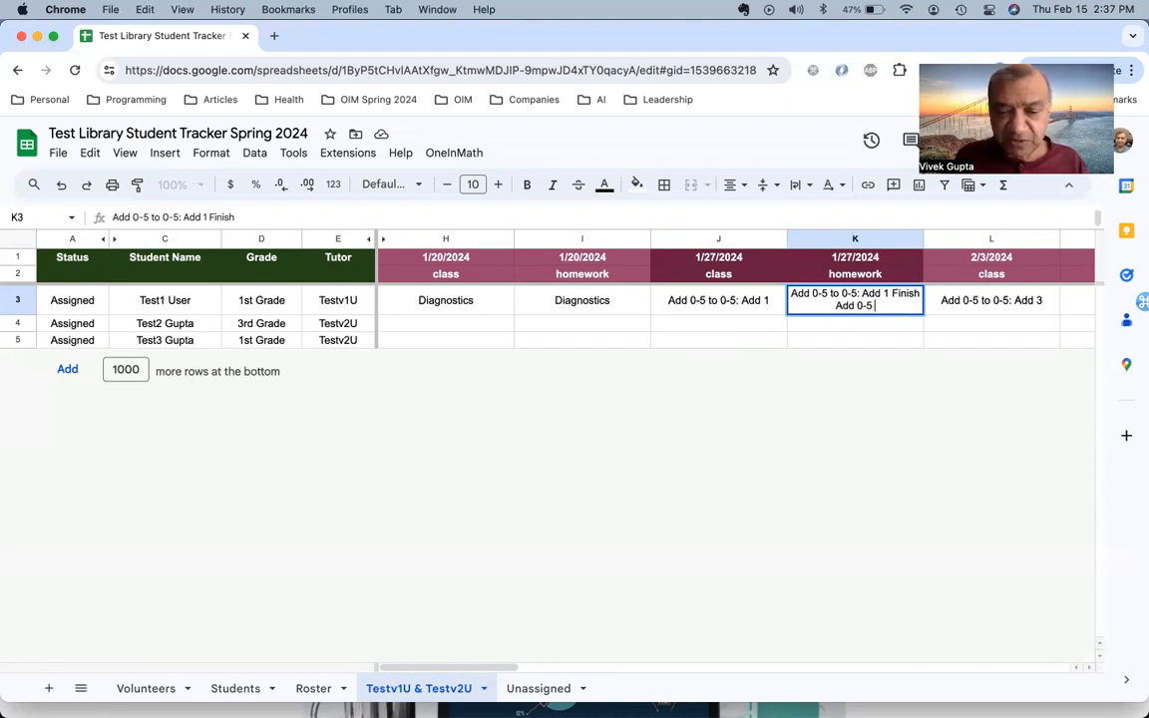
pyautogui.write(' to 0-5: Add 2')
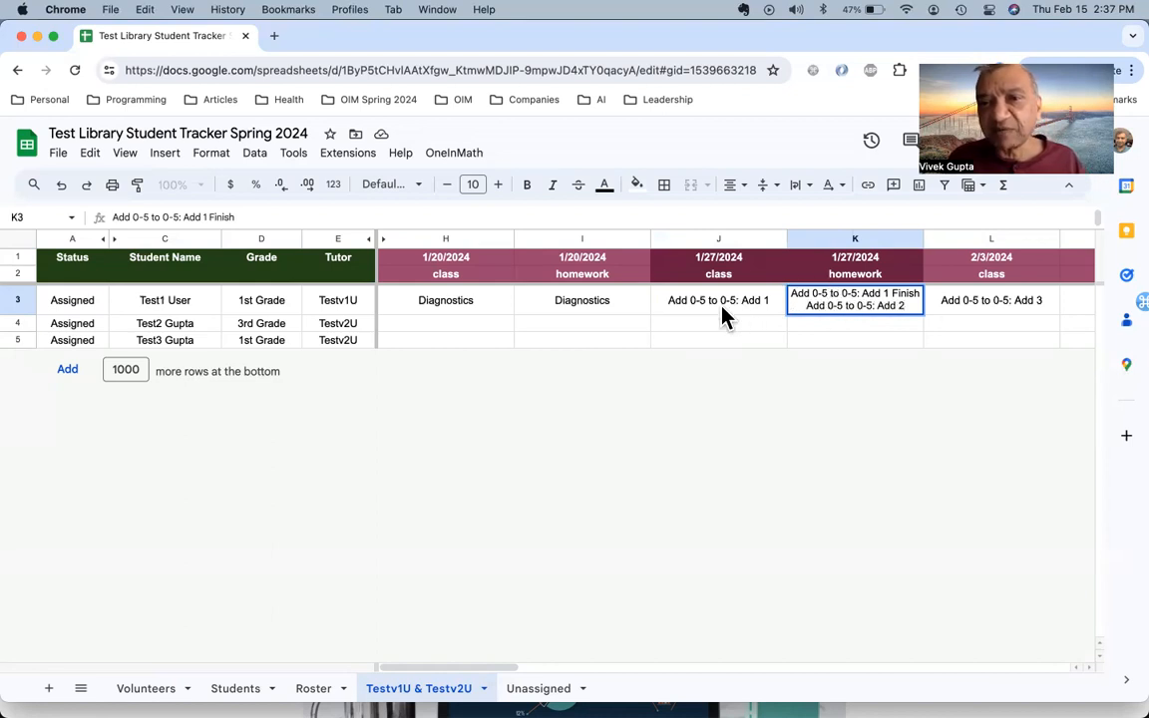
pyautogui.click(874, 308)
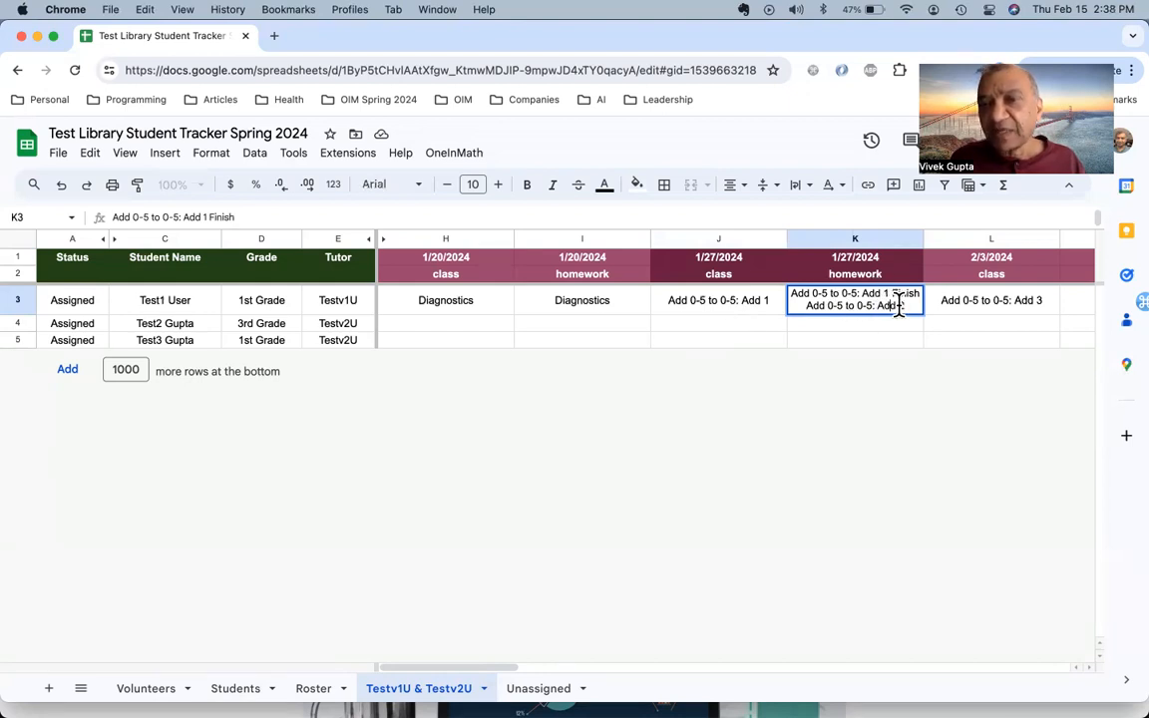
pyautogui.press('Return')
pyautogui.press('Up')
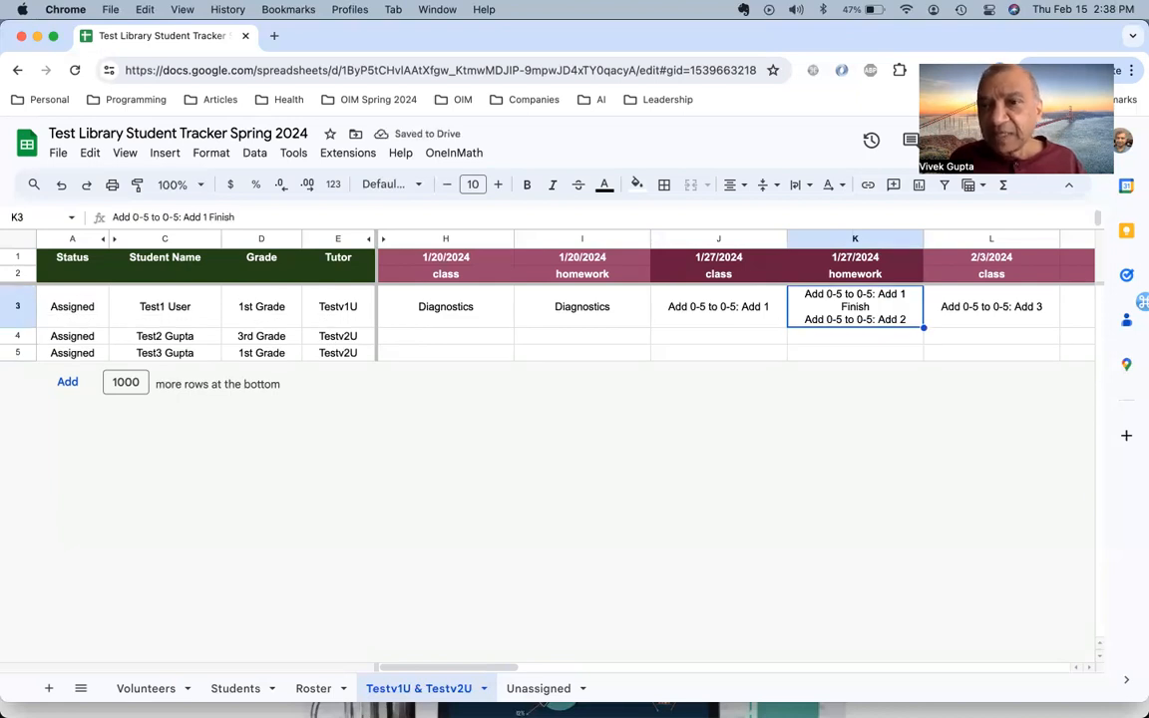
# Review the first student's class work and homework cells from 1/27/2024 through the 2/10/2024 class column
pyautogui.press('Right')
pyautogui.press('Left')
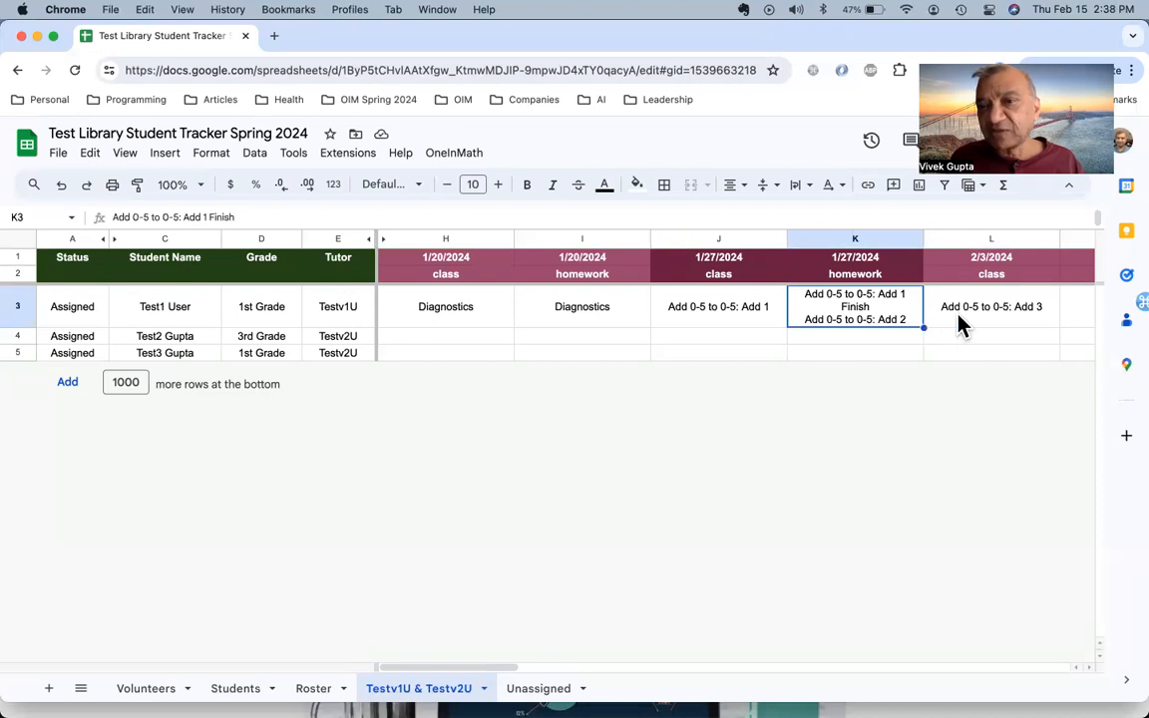
pyautogui.press('Right')
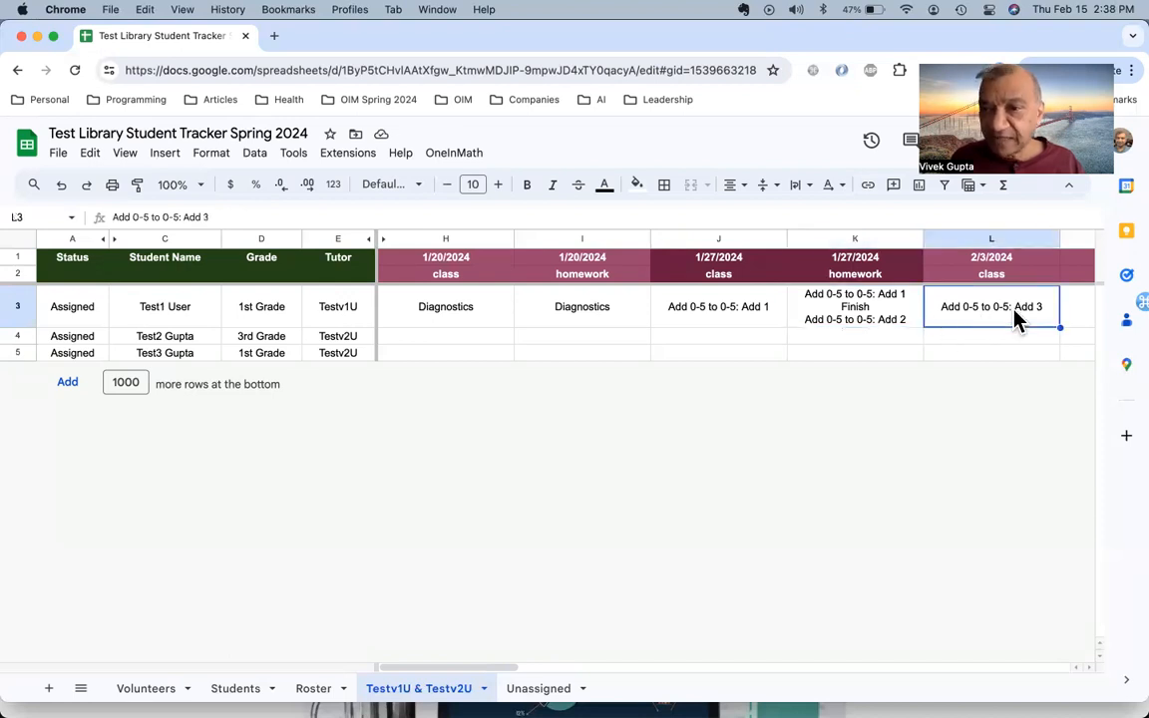
pyautogui.press('Right')
pyautogui.press('Right')
pyautogui.press('Left')
pyautogui.press('Left')
pyautogui.press('Left')
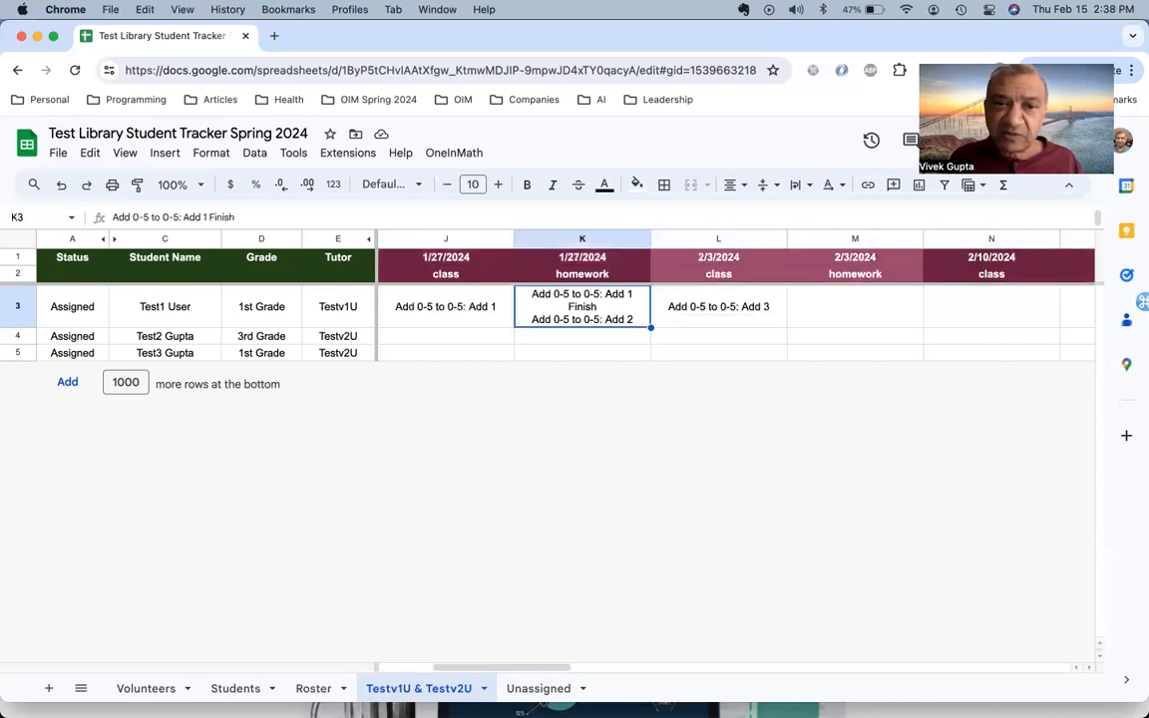
pyautogui.press('Left')
pyautogui.hotkey('shift', 'Right')
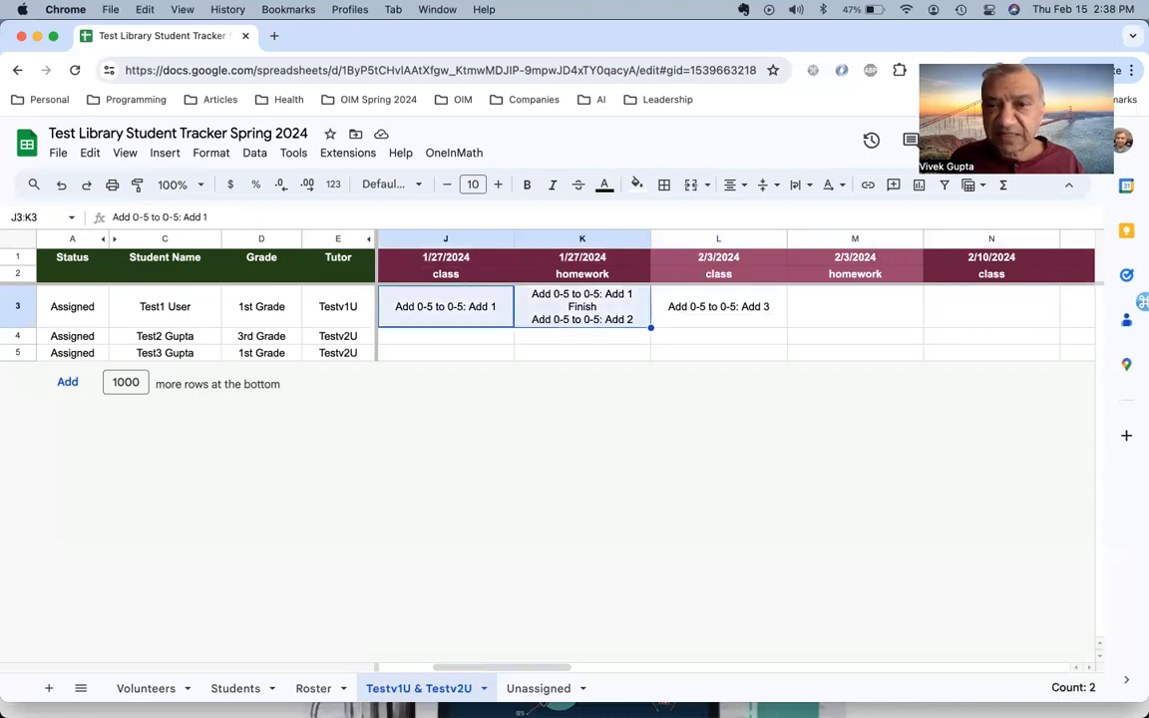
pyautogui.press('Right')
pyautogui.press('Right')
pyautogui.hotkey('shift', 'Right')
pyautogui.hotkey('shift', 'Right')
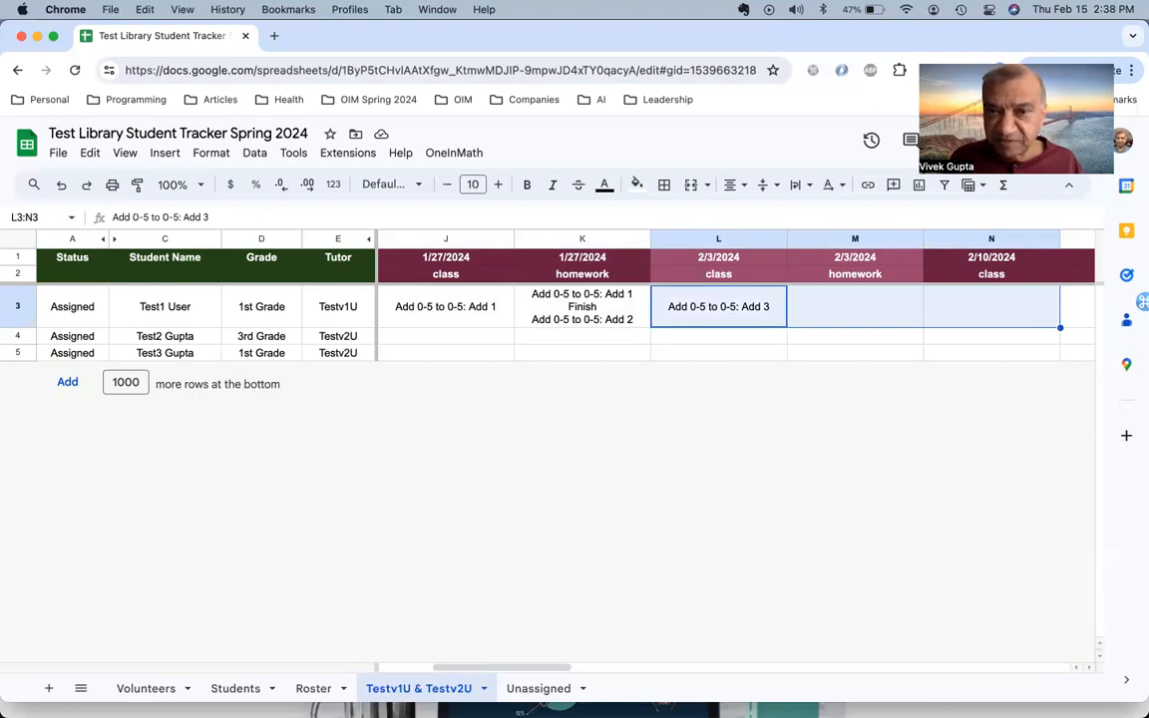
# Copy the first student's 2/3/2024 class entry into that date's homework cell and change it to "Add 0-5 to 0-5: Add 4"
pyautogui.press('Left')
pyautogui.press('Right')
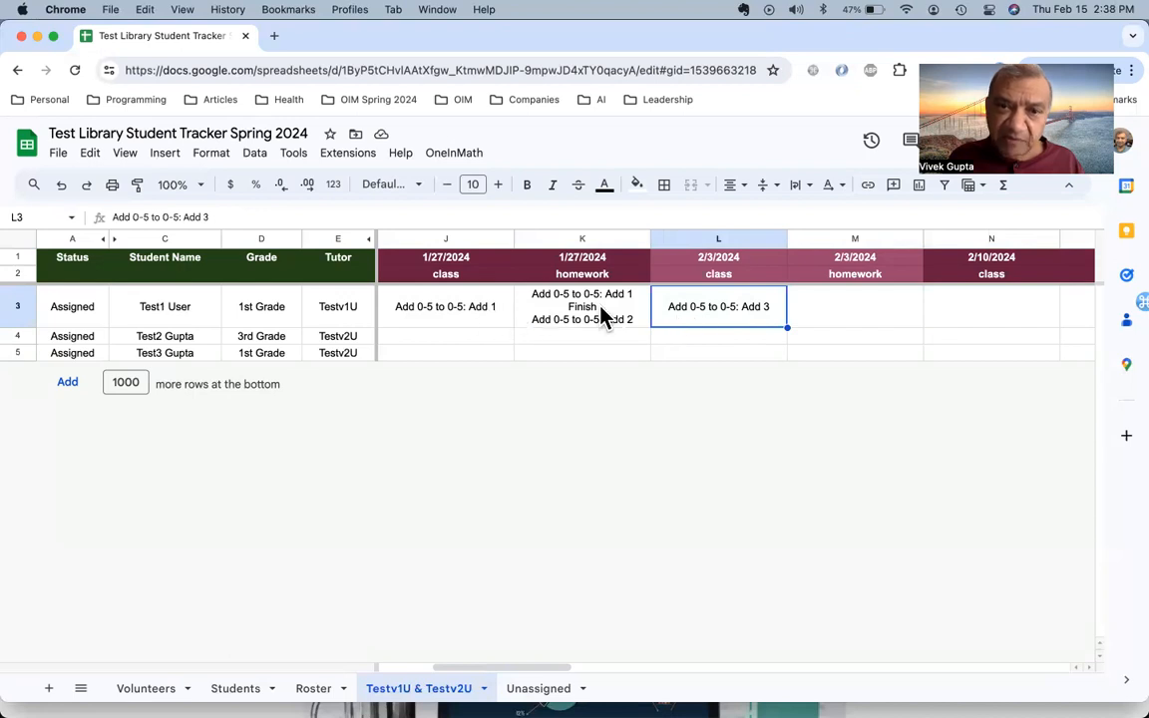
pyautogui.hotkey('ctrl', 'c')
pyautogui.press('Right')
pyautogui.hotkey('ctrl', 'v')
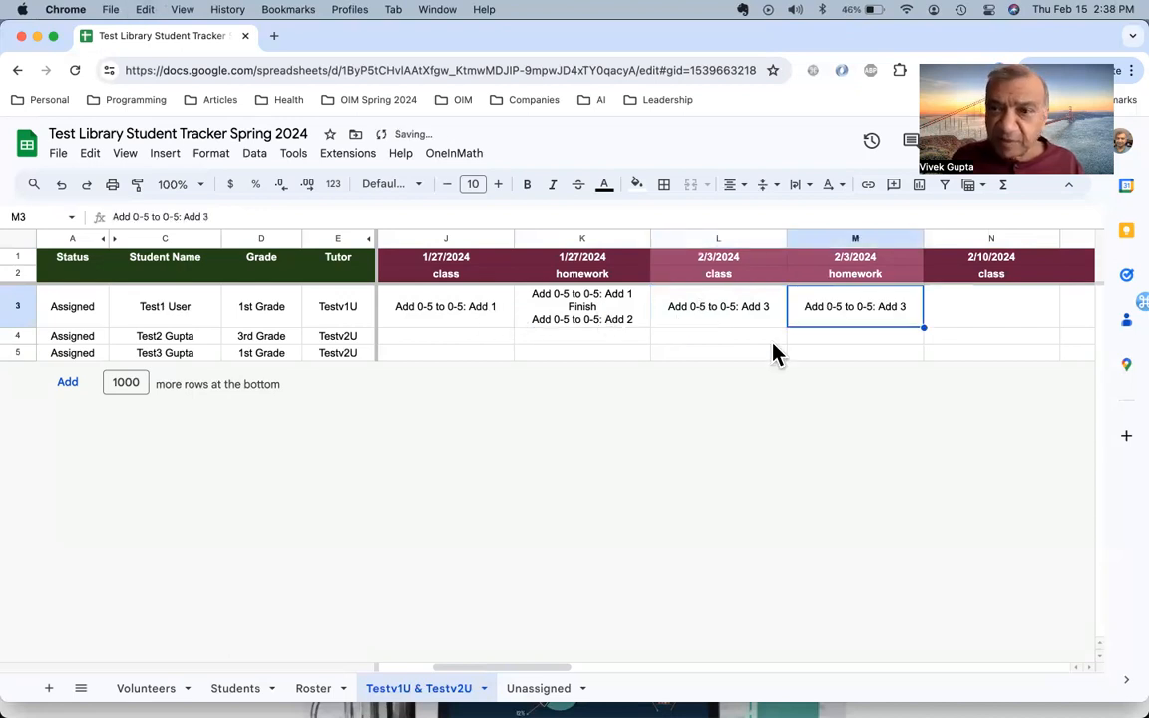
pyautogui.doubleClick(862, 323)
pyautogui.press('BackSpace')
pyautogui.write('4')
pyautogui.press('Return')
pyautogui.press('Up')
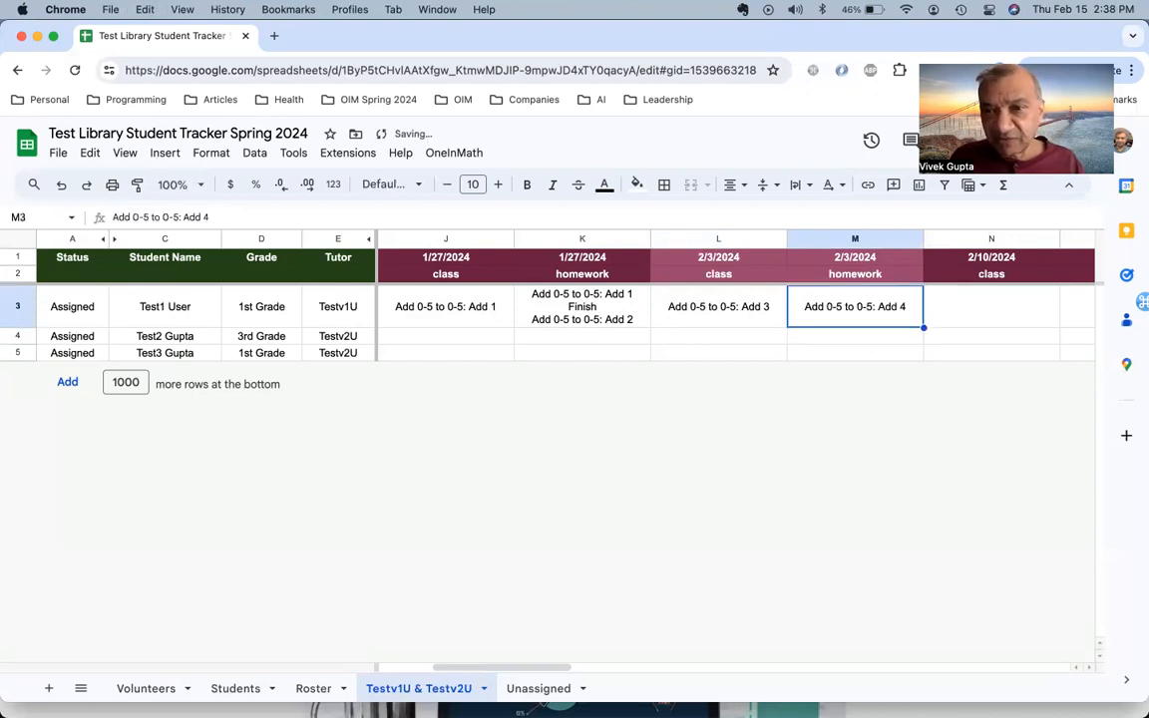
# Paste the copied class entry into the first student's 2/10/2024 class cell and change it to "Add 0-5 to 0-5: Add 5"
pyautogui.press('Right')
pyautogui.press('Return')
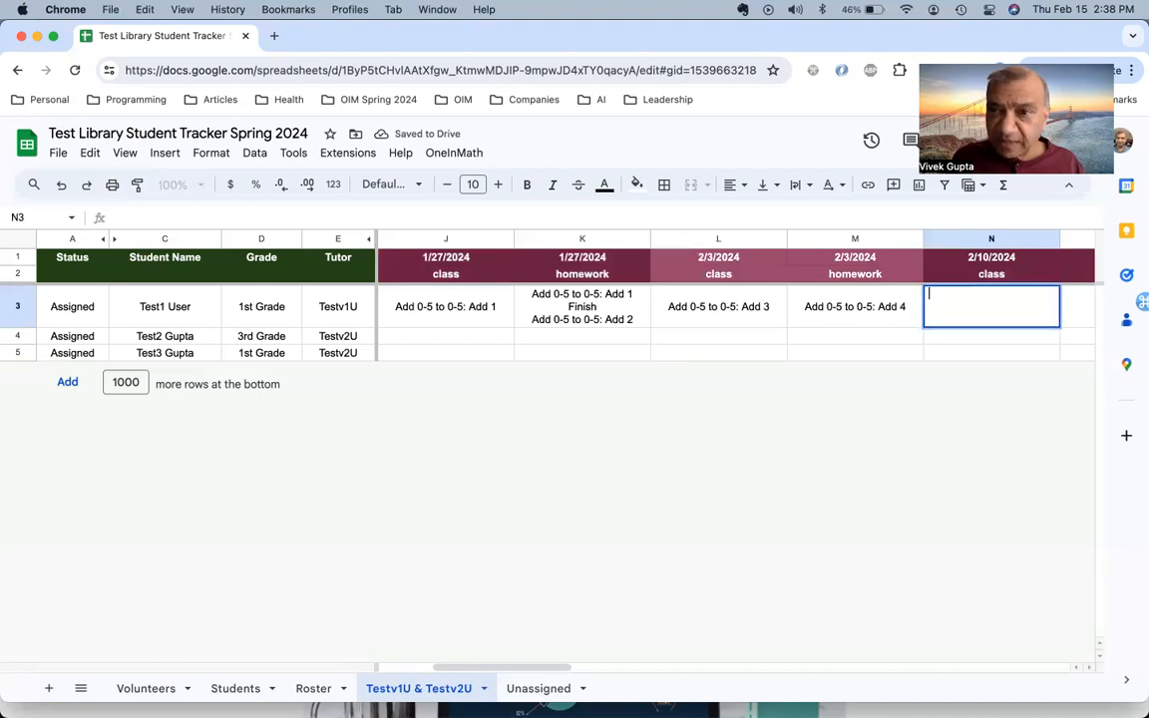
pyautogui.press('super+v')
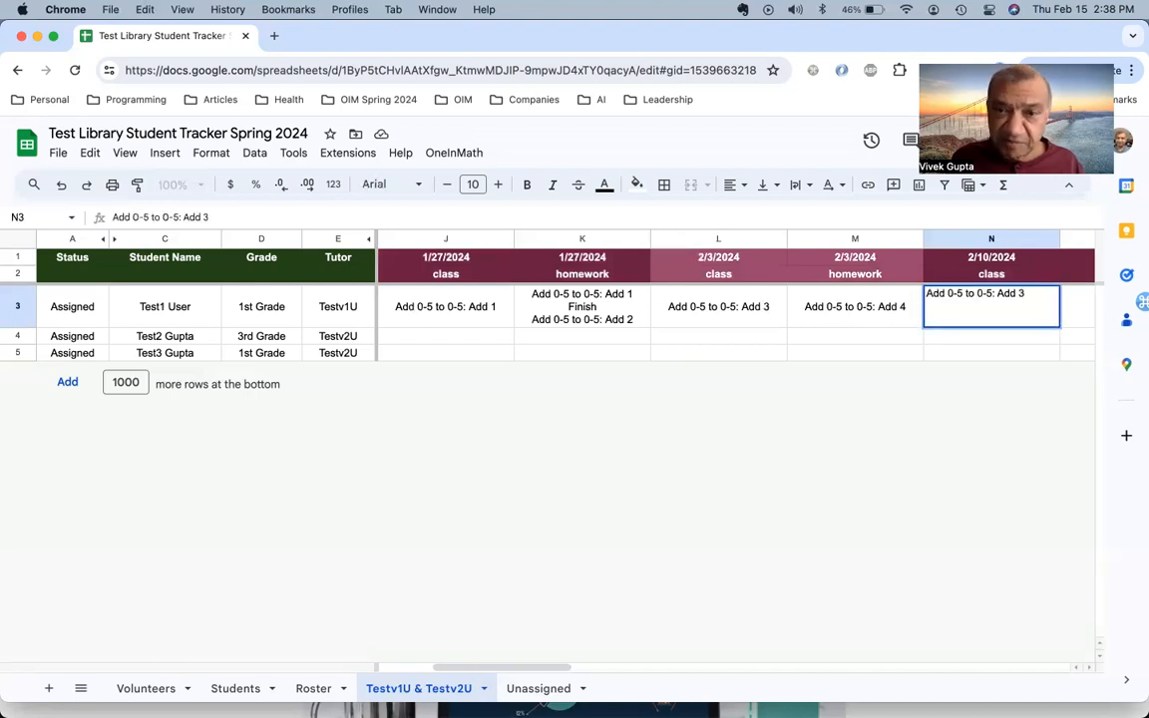
pyautogui.press('BackSpace')
pyautogui.write('5')
pyautogui.press('Return')
pyautogui.press('Up')
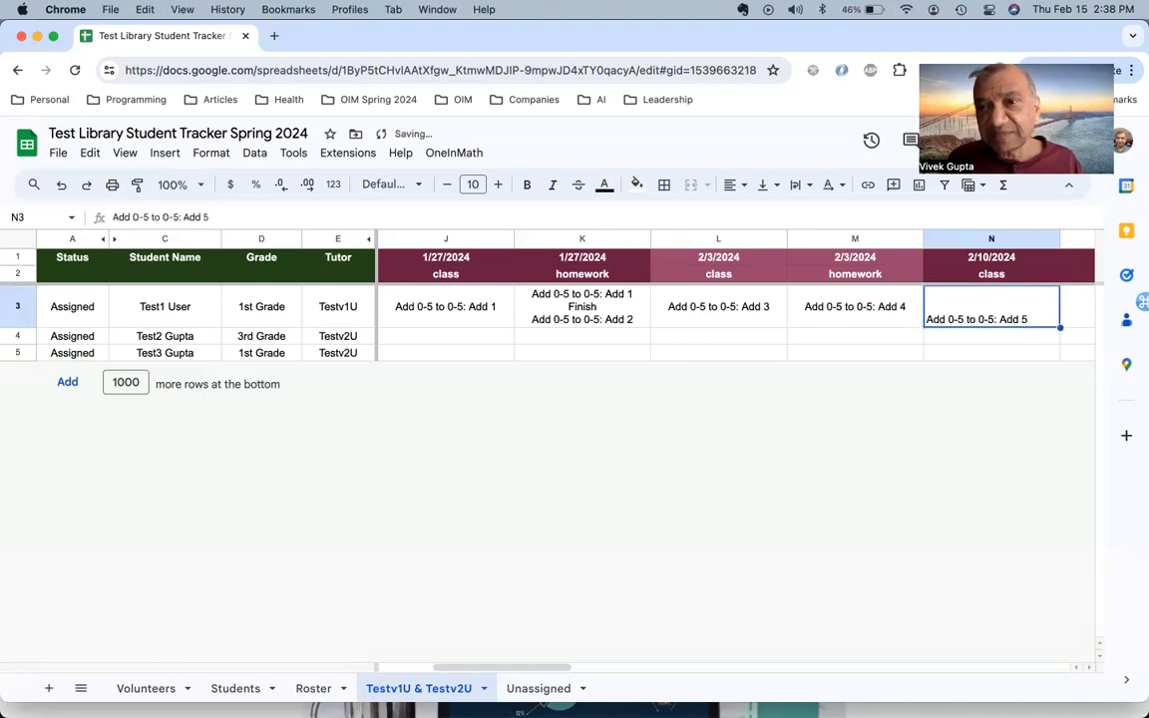
# Review the first student's entries from the 1/27/2024 homework column through the 2/10/2024 class column
pyautogui.press('Left')
pyautogui.press('Left')
pyautogui.press('Left')
pyautogui.press('Right')
pyautogui.press('Right')
pyautogui.press('Right')
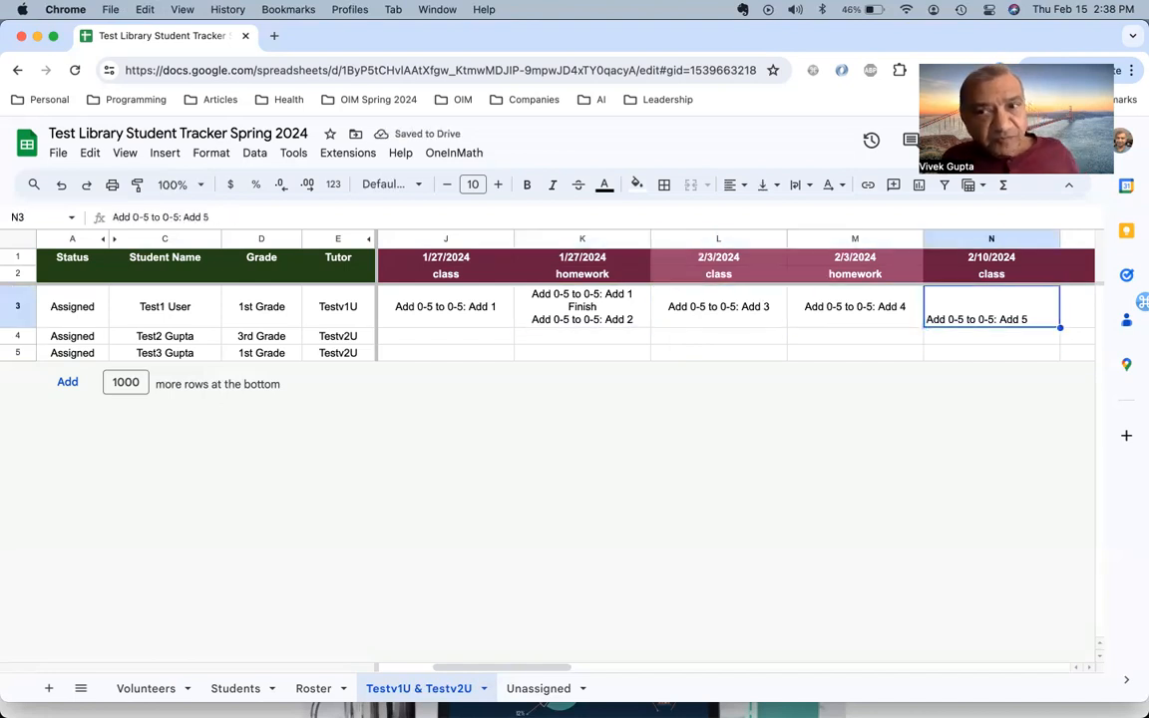
pyautogui.press('Left')
pyautogui.press('Left')
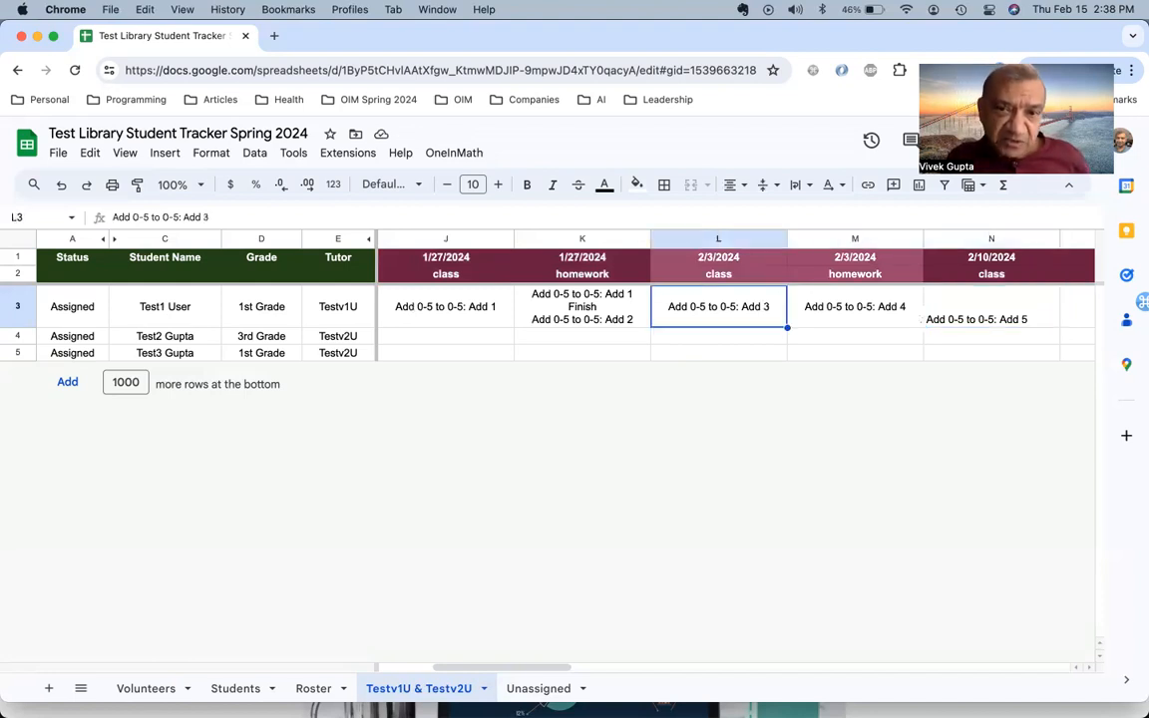
pyautogui.press('Right')
pyautogui.press('Right')
pyautogui.press('Left')
# Enter "Absent" for the second student in both the 1/20/2024 class and homework cells
pyautogui.click(164, 306)
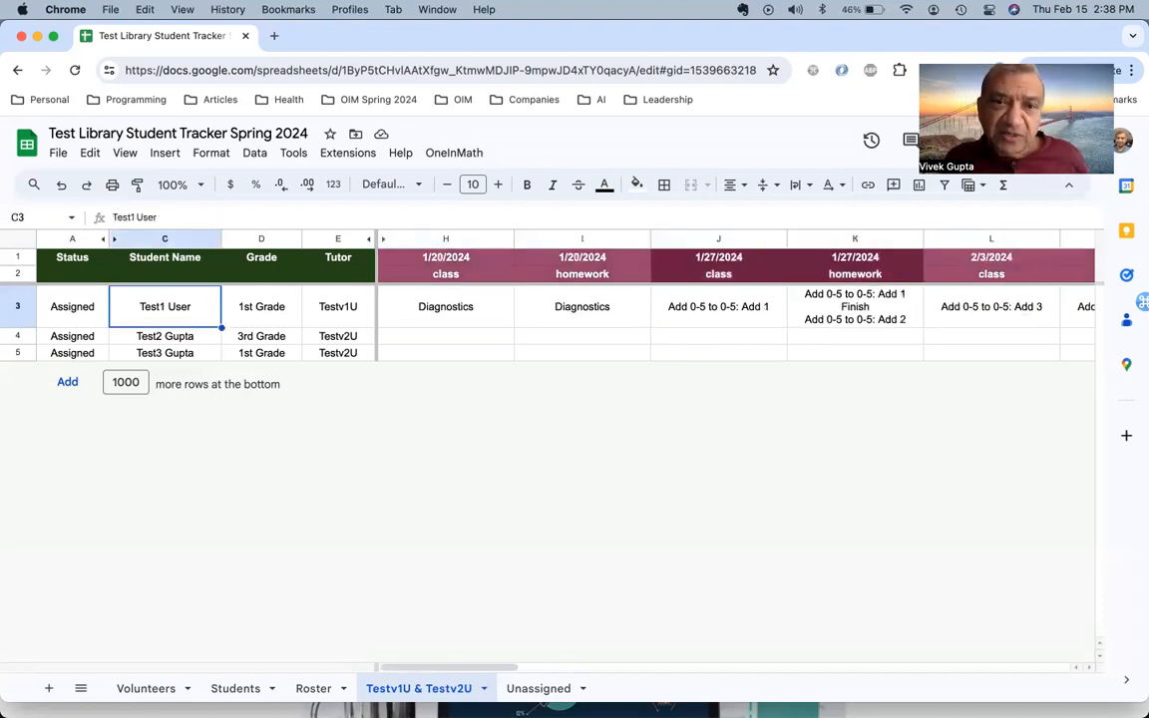
pyautogui.click(446, 306)
pyautogui.click(445, 336)
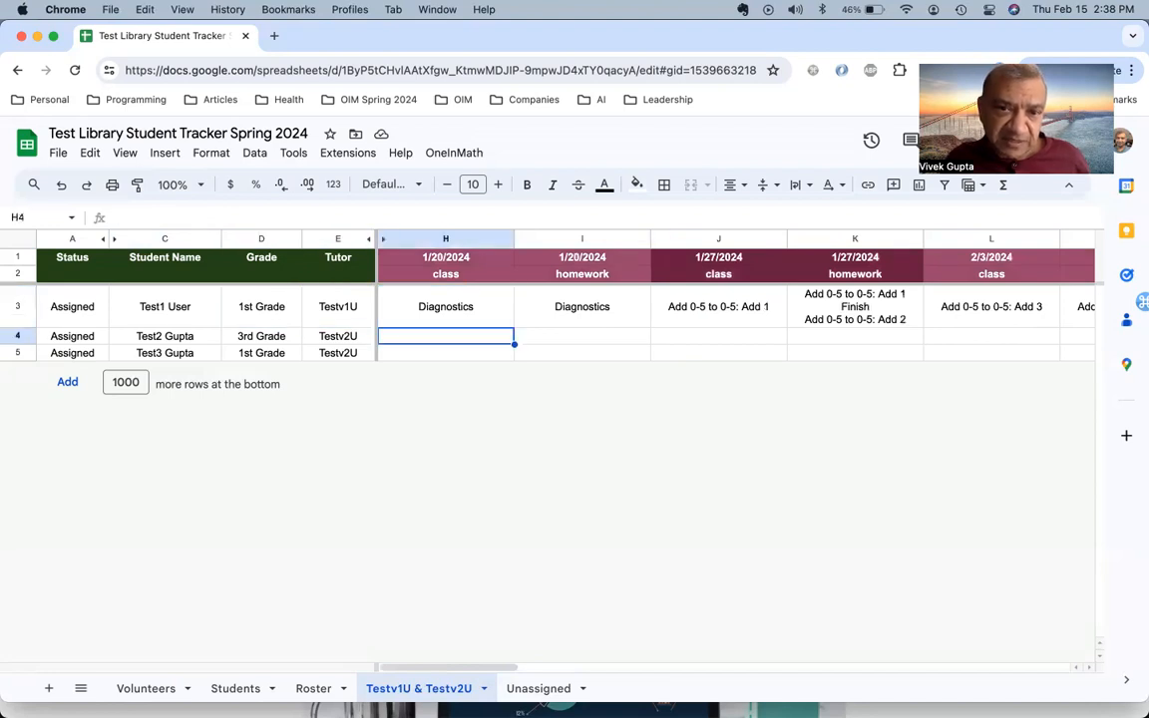
pyautogui.click(718, 336)
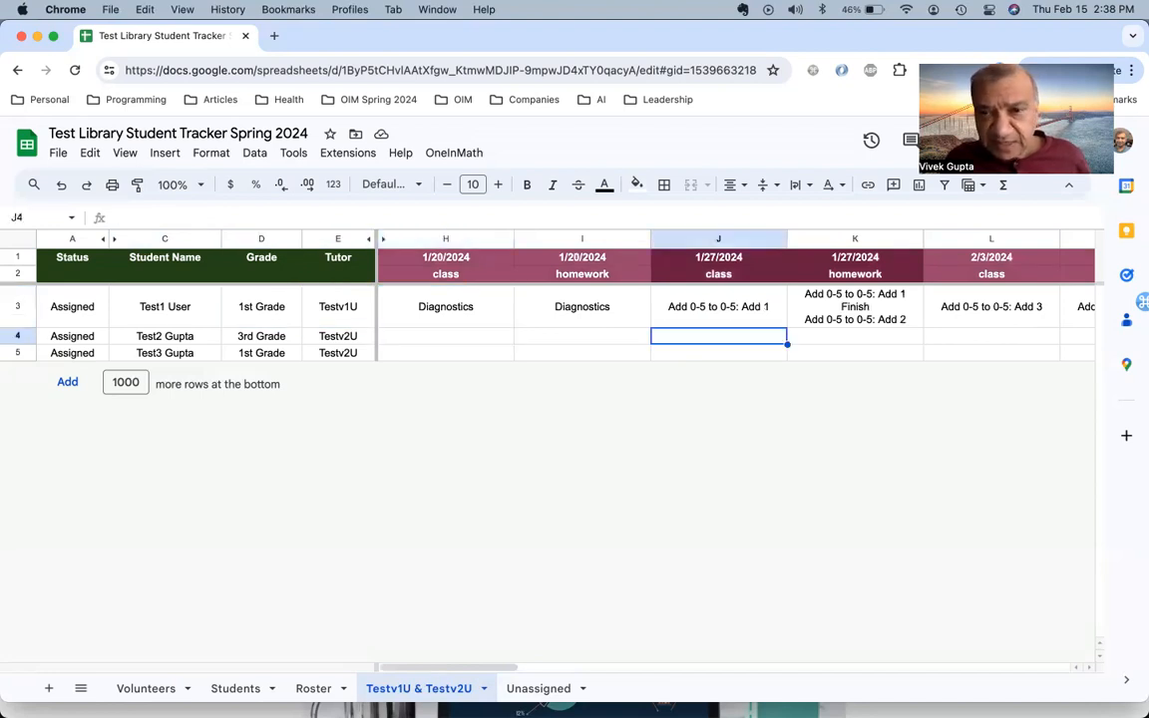
pyautogui.press('Left')
pyautogui.press('Left')
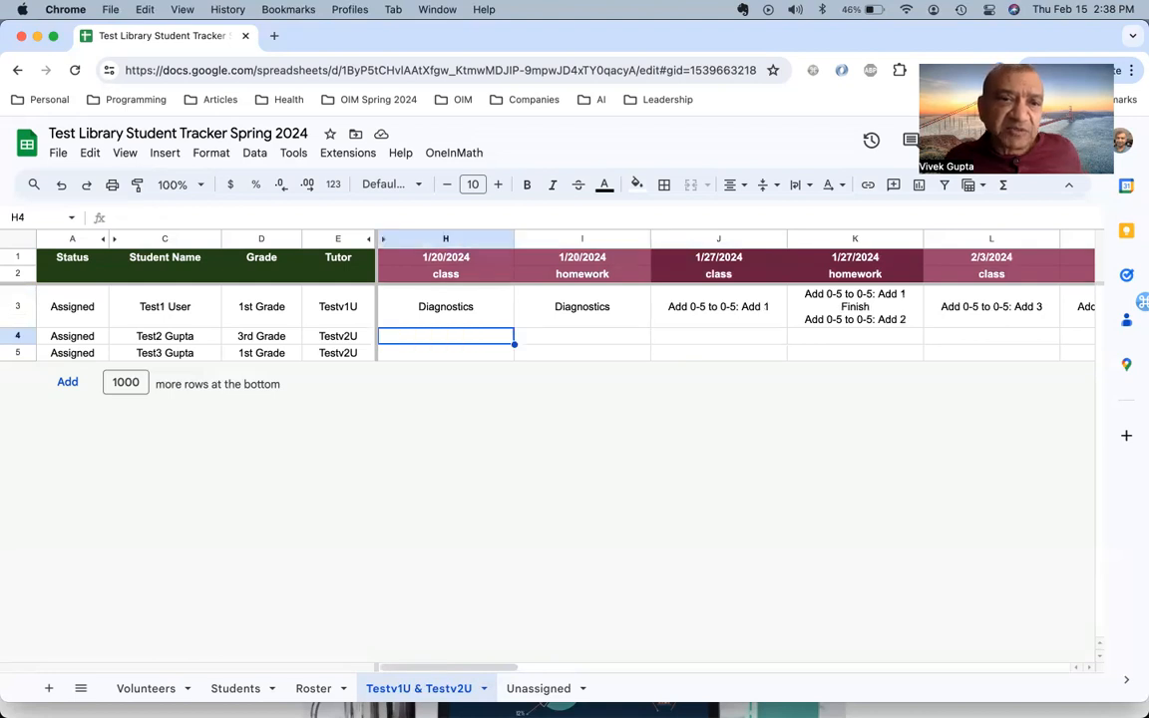
pyautogui.write('Absent')
pyautogui.press('Return')
pyautogui.click(446, 336)
pyautogui.click(582, 336)
pyautogui.write('Absent')
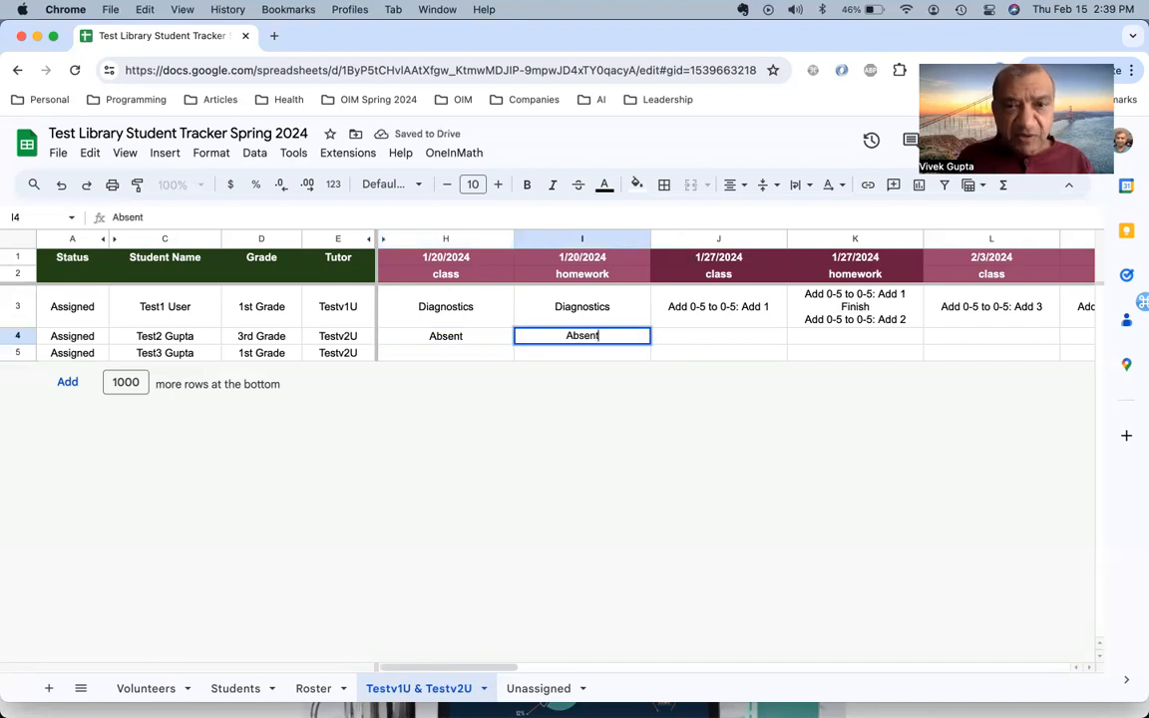
pyautogui.hotkey('shift', 'Left')
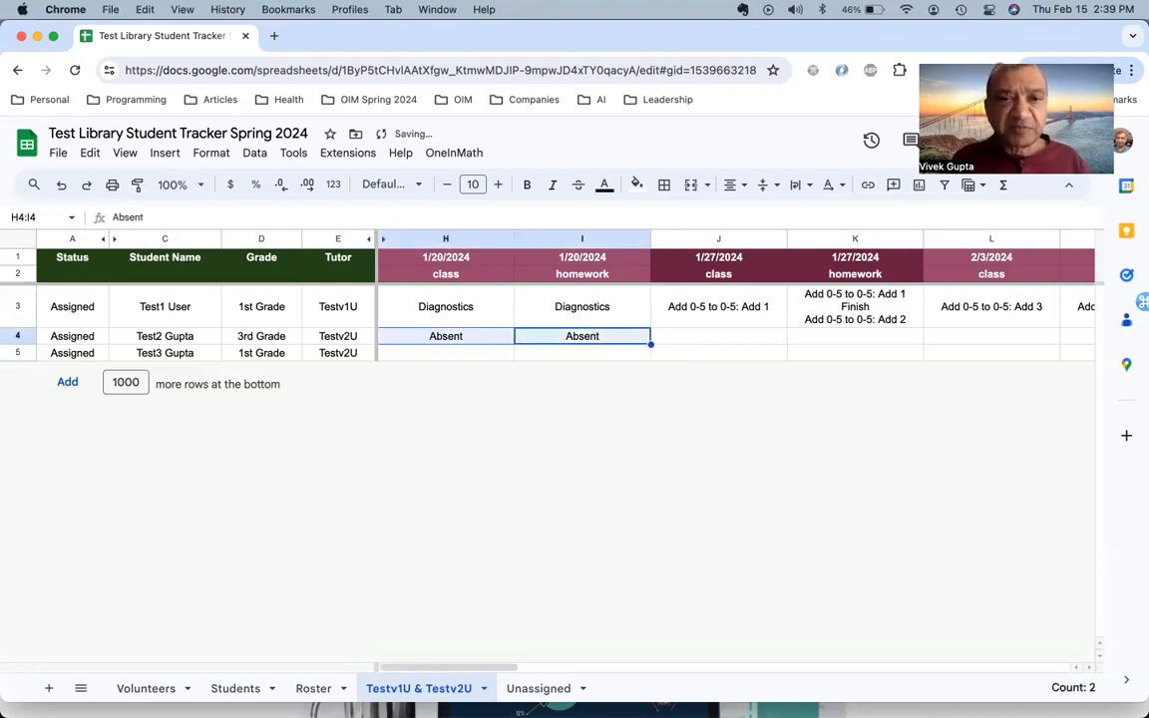
# Review the second student's row from the 1/20/2024 class column through the 2/3/2024 class column
pyautogui.press('Right')
pyautogui.press('Left')
pyautogui.press('Left')
pyautogui.hotkey('shift', 'Right')
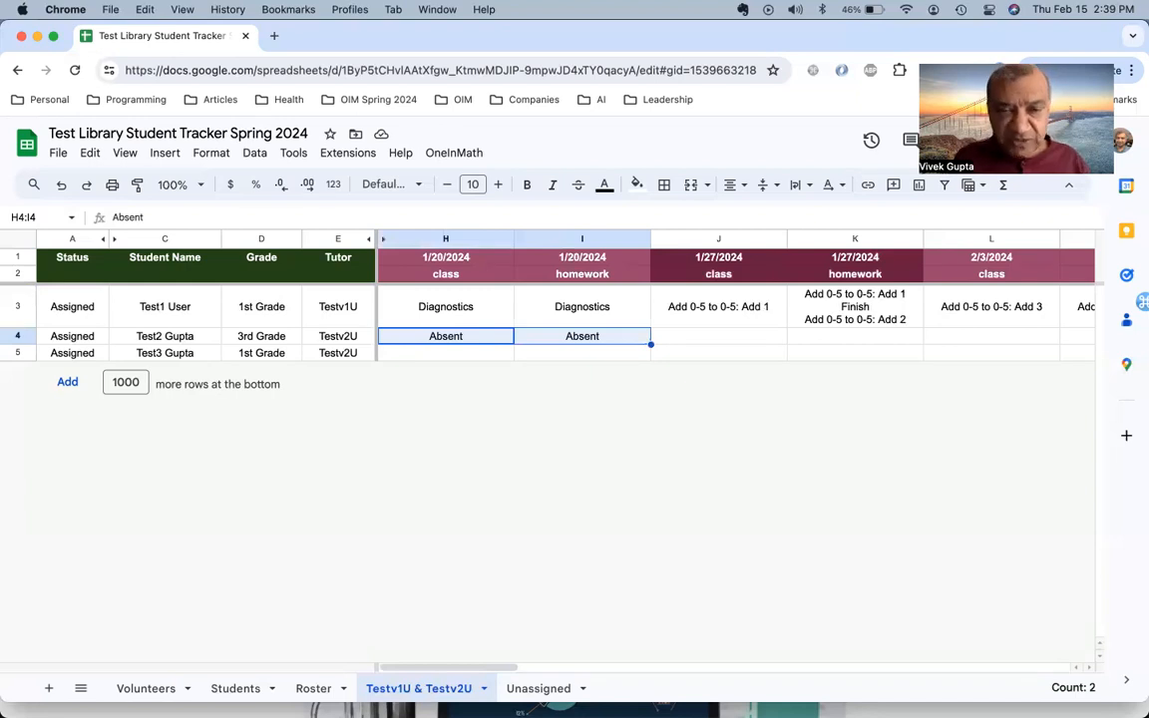
pyautogui.click(446, 353)
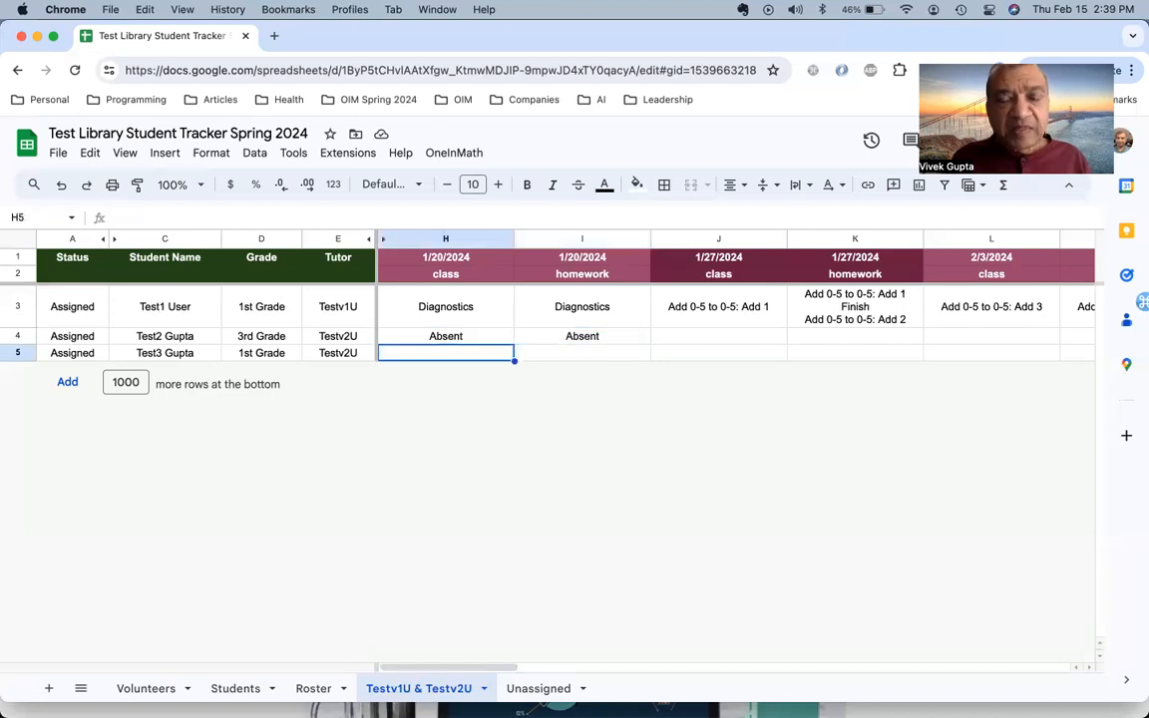
pyautogui.press('Up')
pyautogui.press('Down')
pyautogui.press('Up')
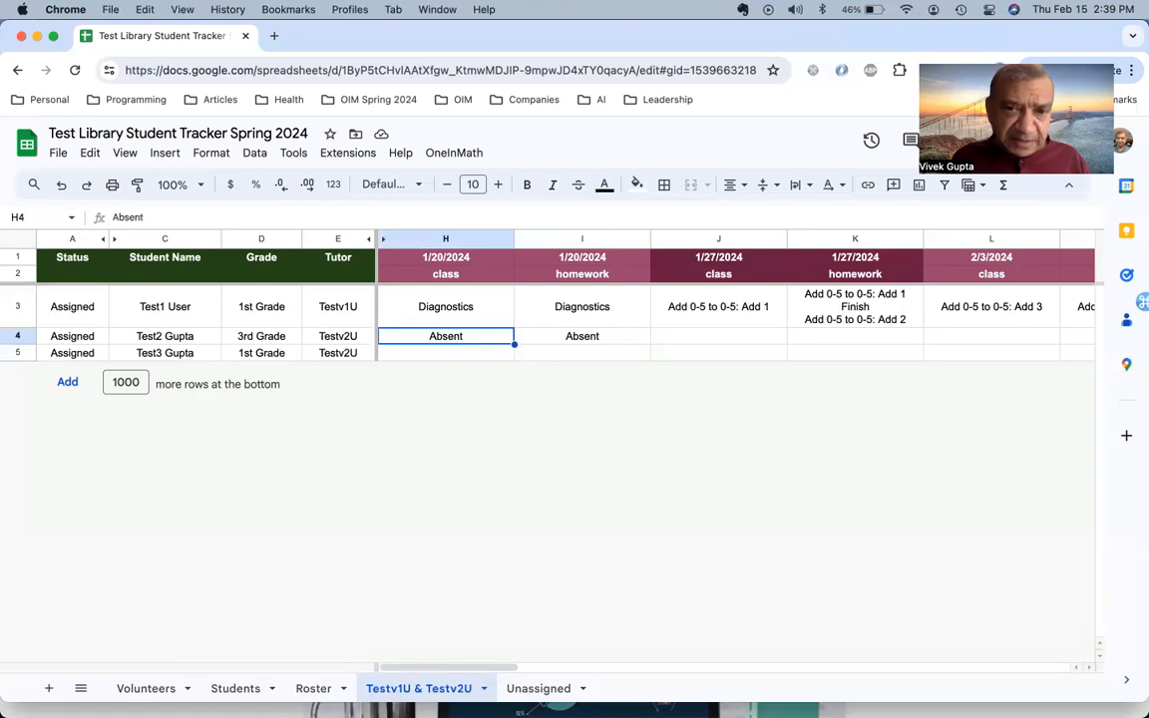
pyautogui.press('Right')
pyautogui.press('Right')
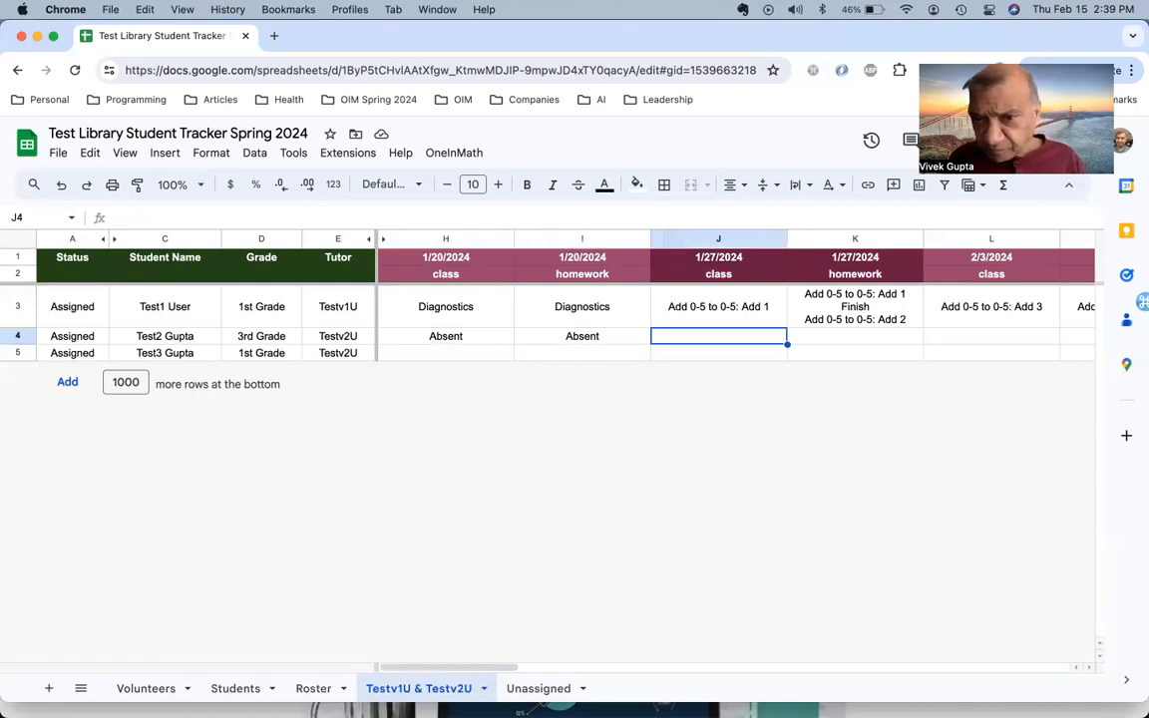
pyautogui.press('Right')
pyautogui.press('Right')
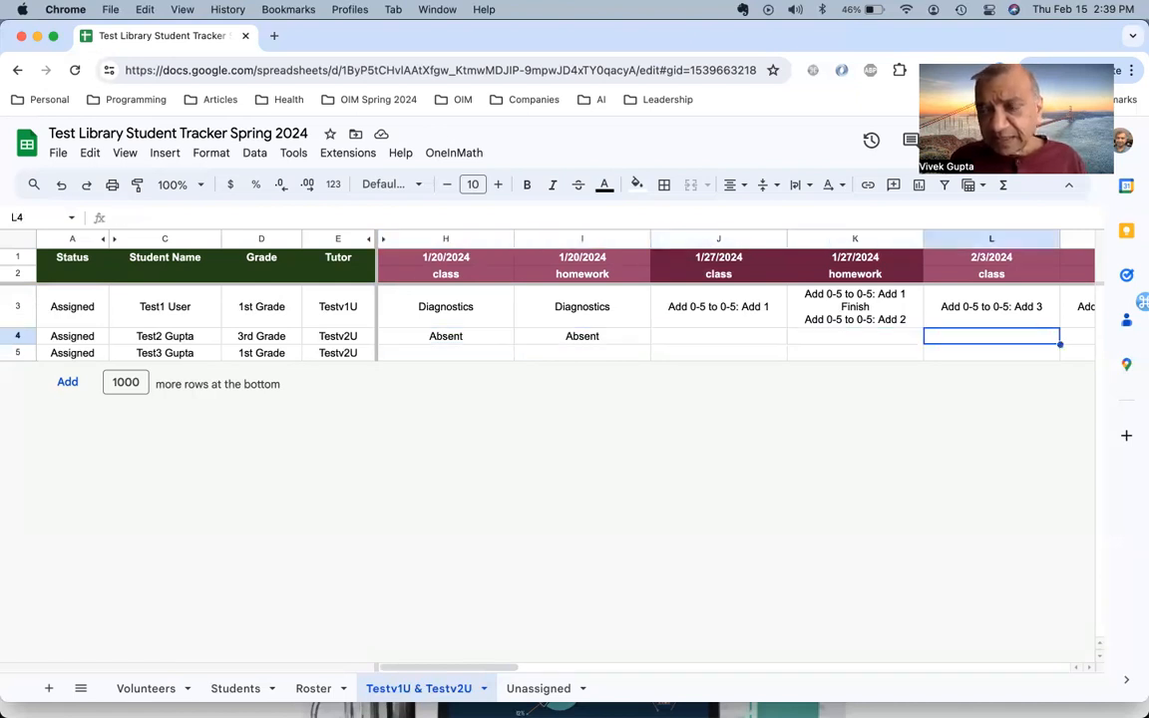
pyautogui.press('Left')
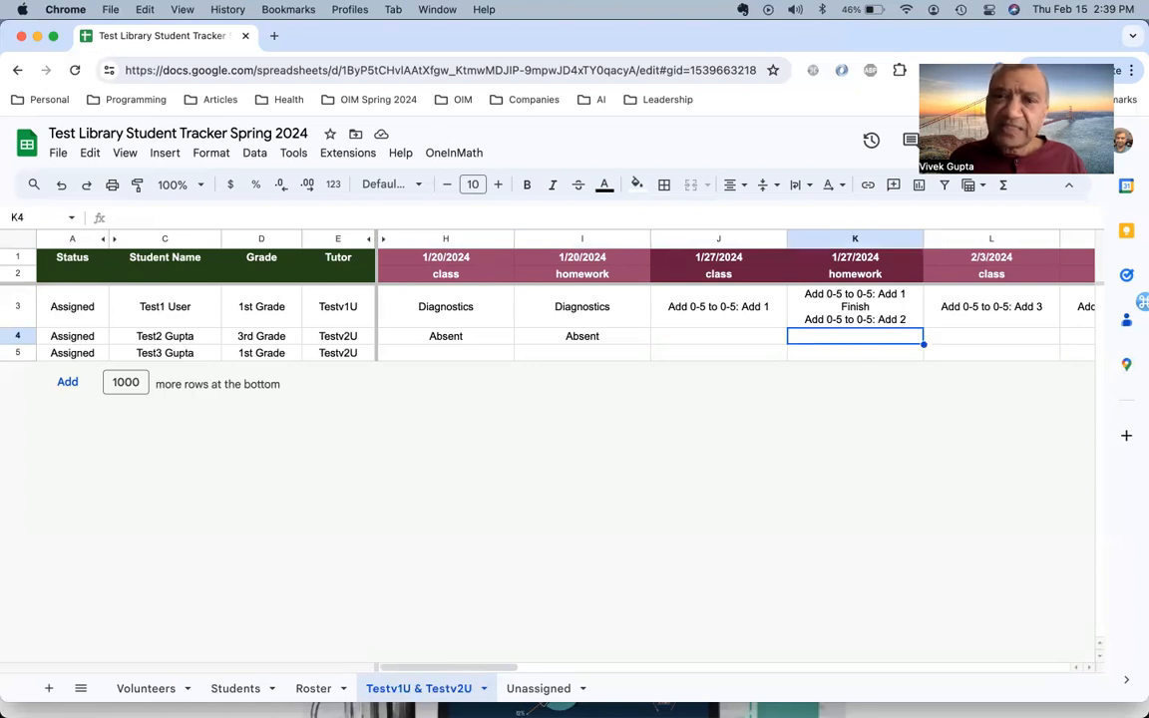
# Enter "Add 0-5 to 0-5: Add 1" as the second student's 1/27/2024 class work
pyautogui.press('Up')
pyautogui.press('Left')
pyautogui.press('Down')
pyautogui.press('Up')
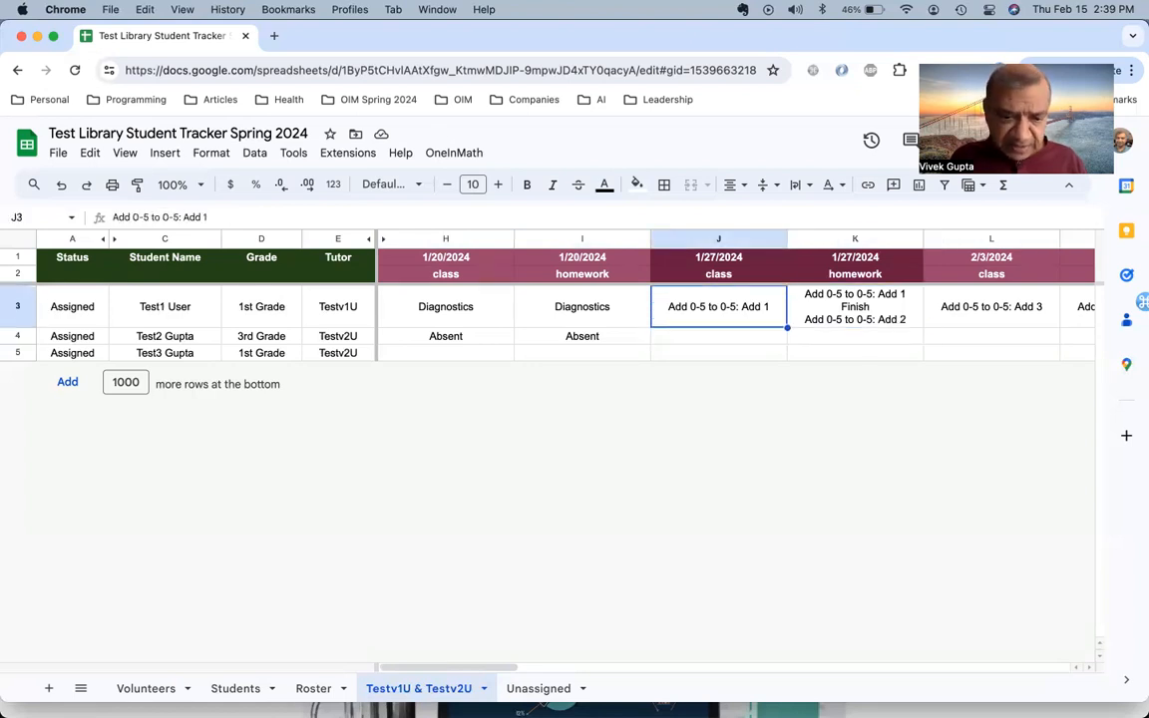
pyautogui.press('Down')
pyautogui.write('Add 0-5 to 0-5: Add 1')
pyautogui.press('Up')
pyautogui.press('Down')
pyautogui.press('Right')
pyautogui.press('Left')
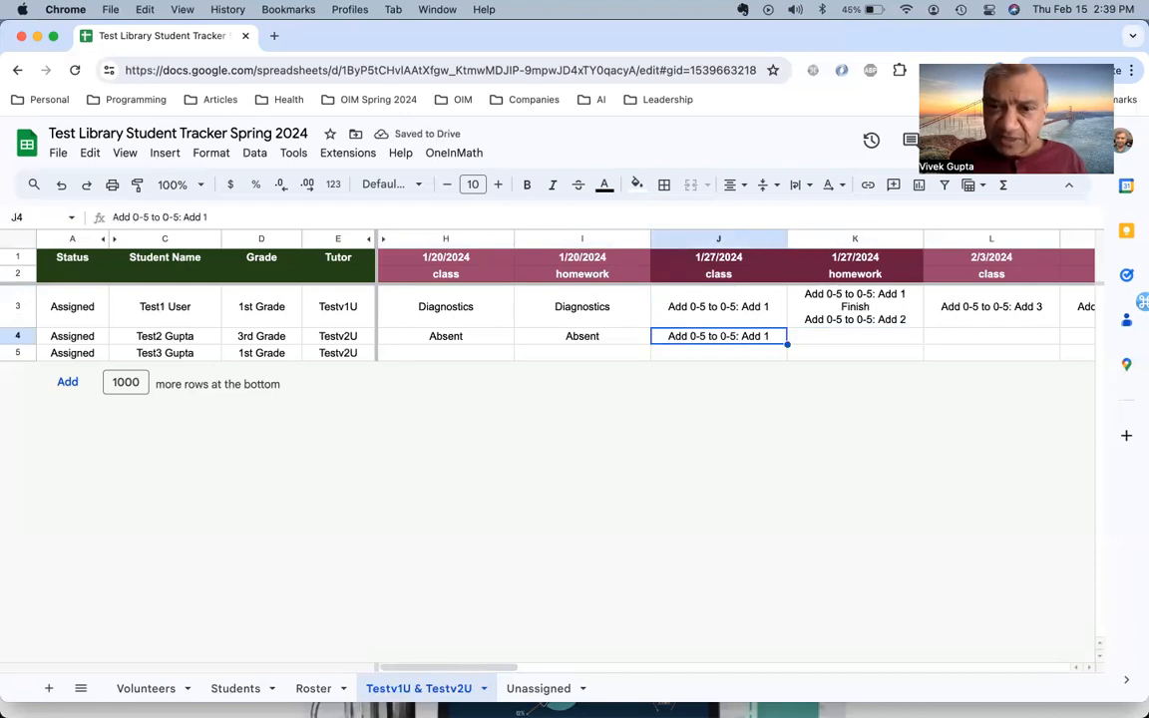
# Enter "Add 0-5 to 0-5: Add 1 Repeat" as the second student's 1/27/2024 homework
pyautogui.press('Right')
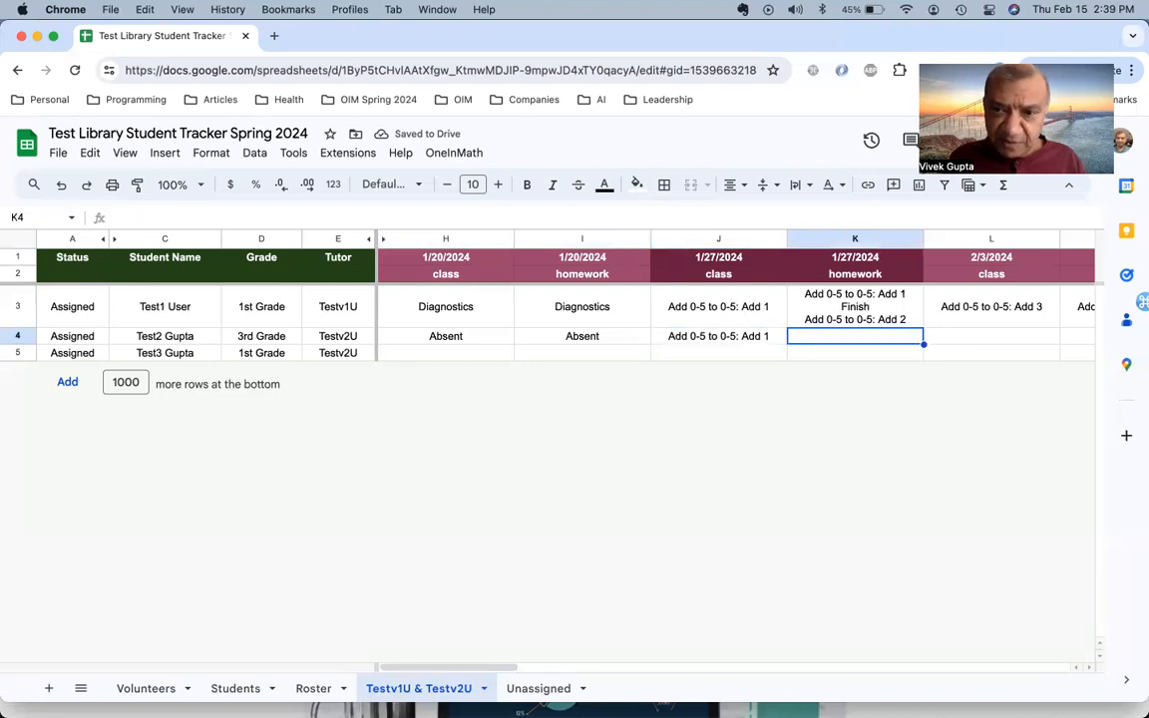
pyautogui.write('Add 0-5 to 0-5: Add 1')
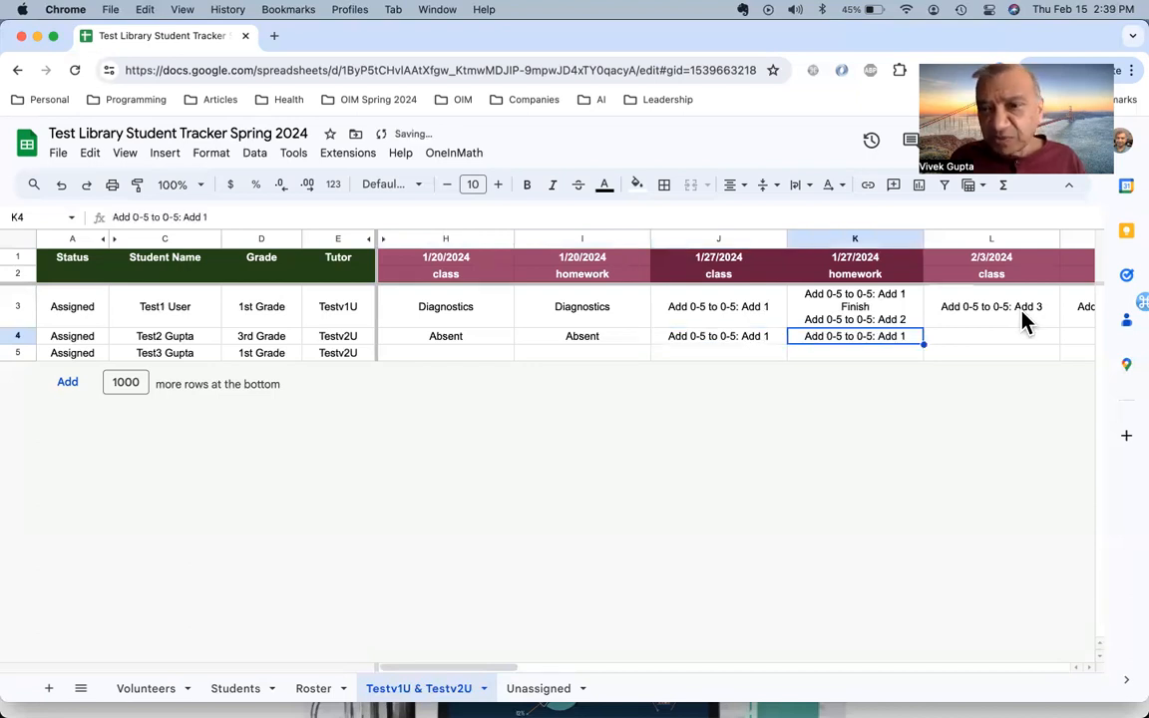
pyautogui.doubleClick(911, 337)
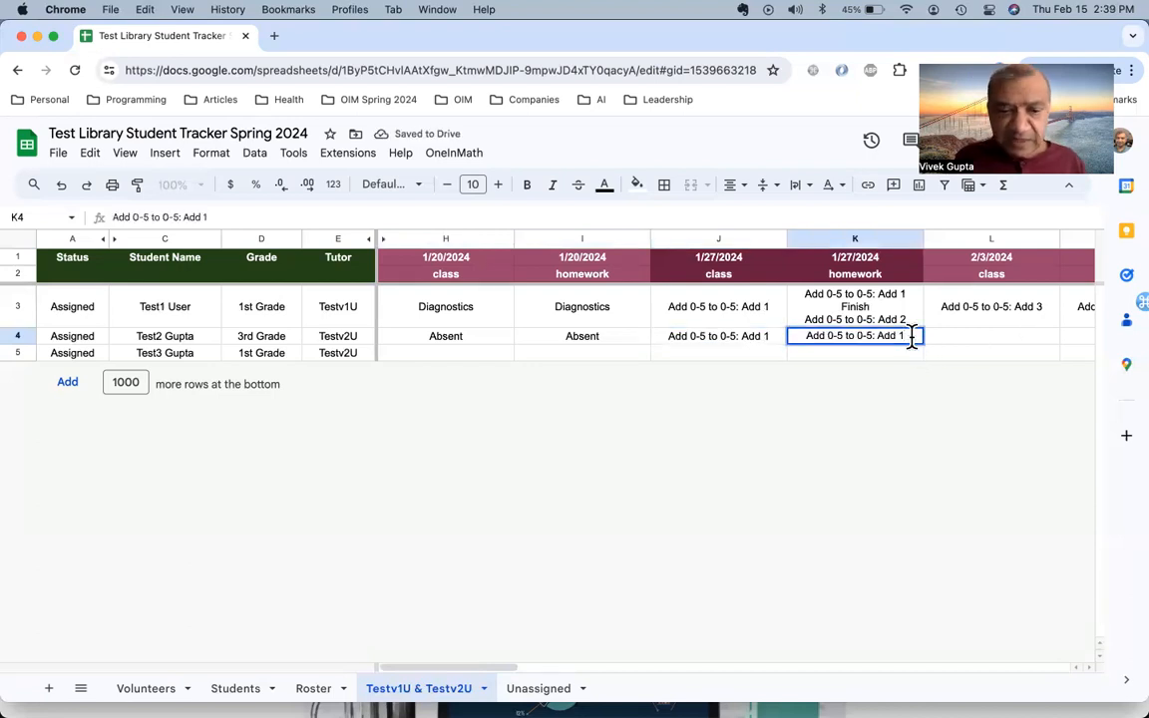
pyautogui.write('Repeat')
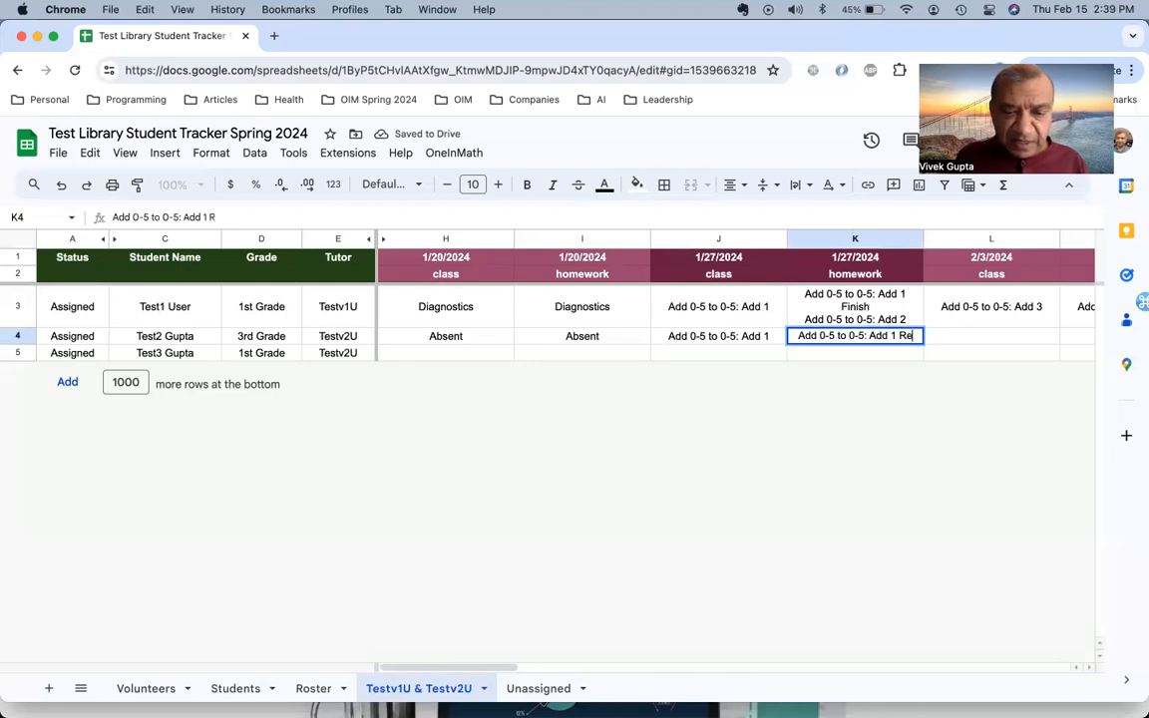
pyautogui.press('BackSpace')
pyautogui.press('BackSpace')
pyautogui.press('BackSpace')
pyautogui.press('BackSpace')
pyautogui.press('BackSpace')
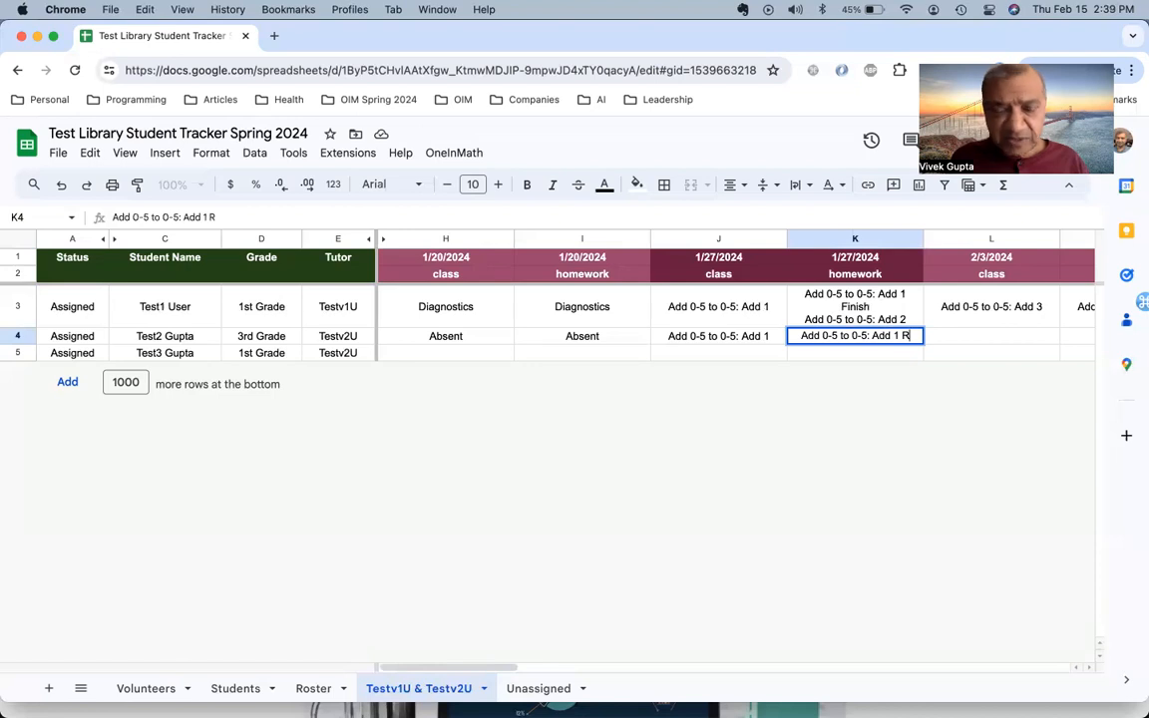
pyautogui.write('epeat')
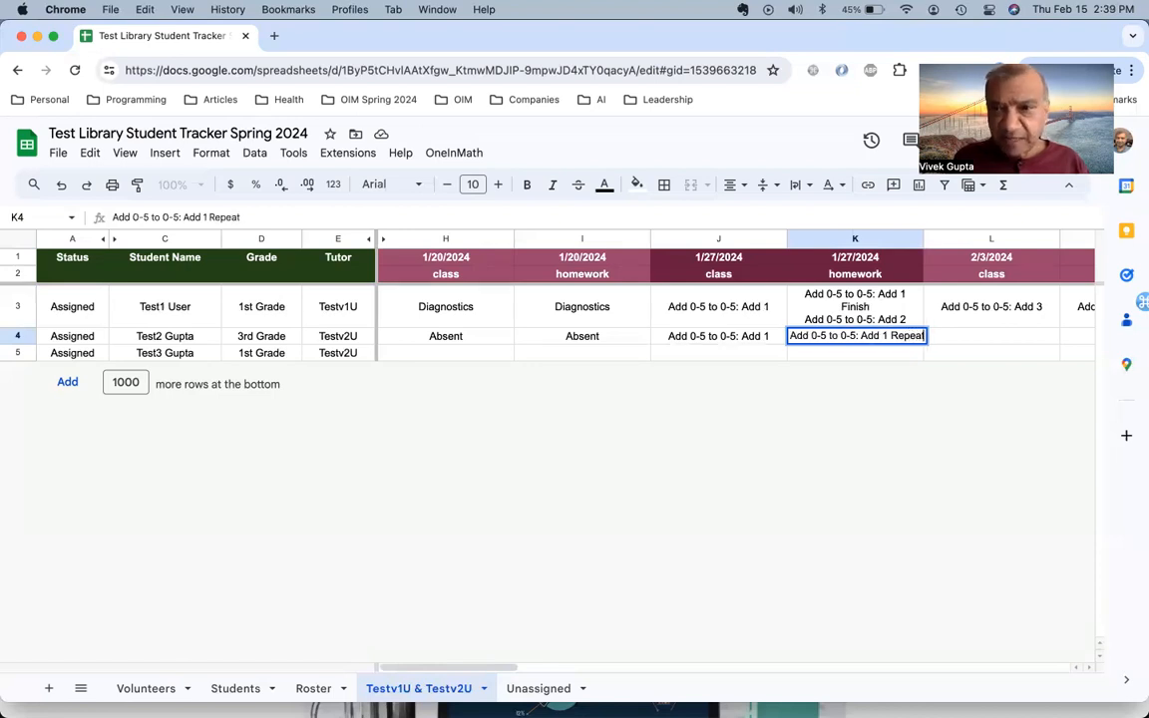
pyautogui.press('Return')
pyautogui.press('Up')
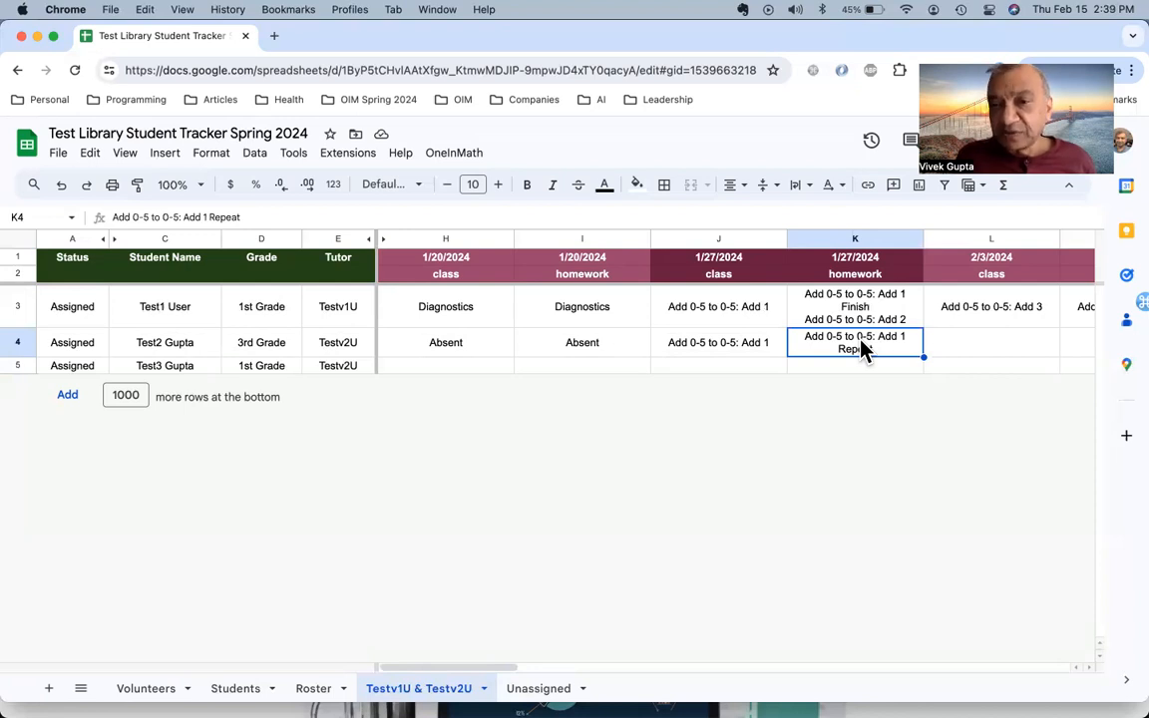
pyautogui.press('Return')
pyautogui.press('Up')
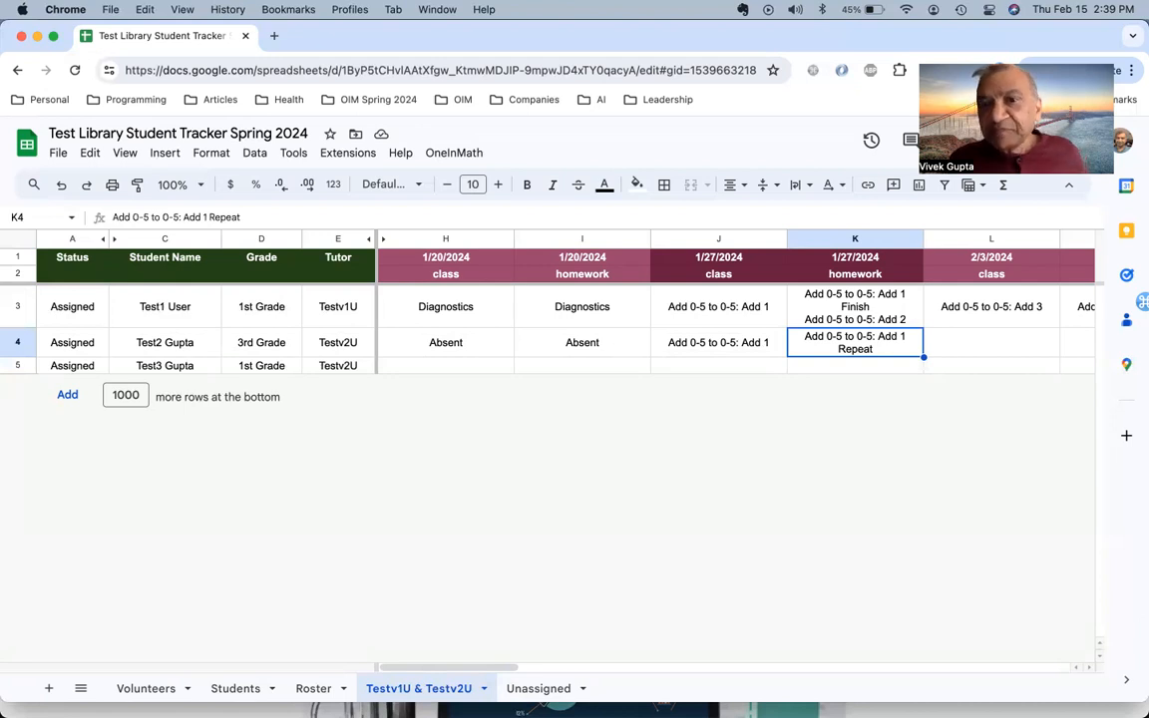
# Enter "Add 0-5 to 0-5: Add 2" as the second student's 2/3/2024 class work
pyautogui.press('Right')
pyautogui.press('Left')
pyautogui.press('Right')
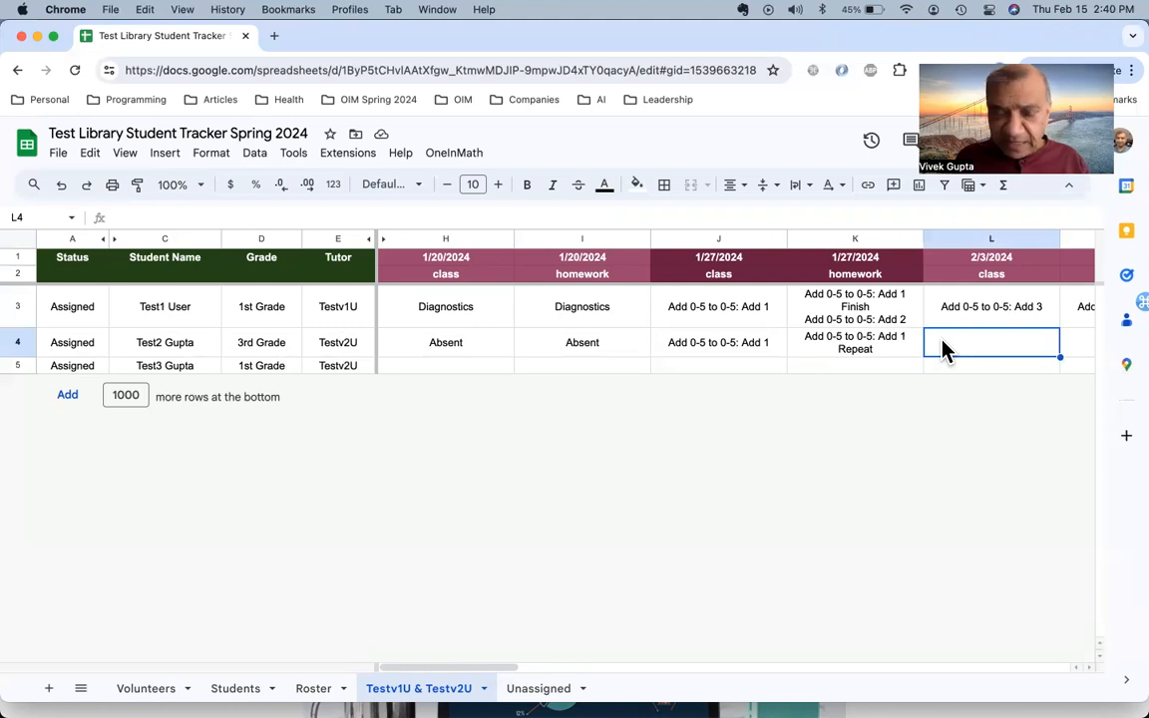
pyautogui.write('Add ')
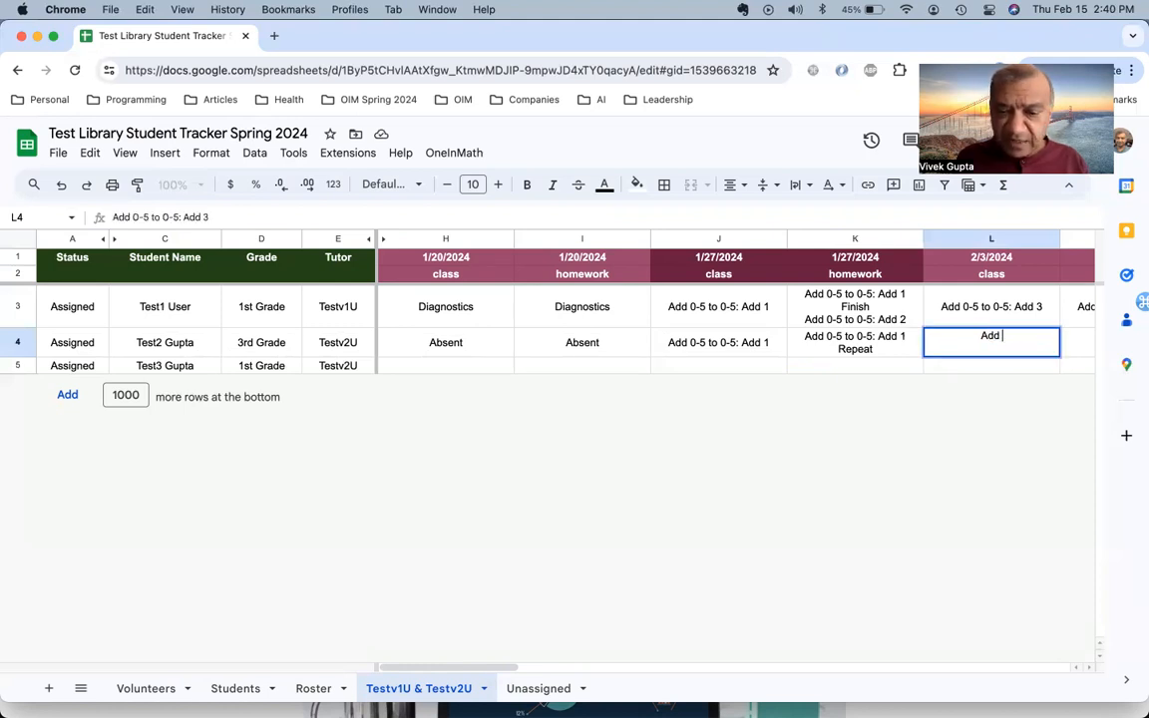
pyautogui.write('0-5')
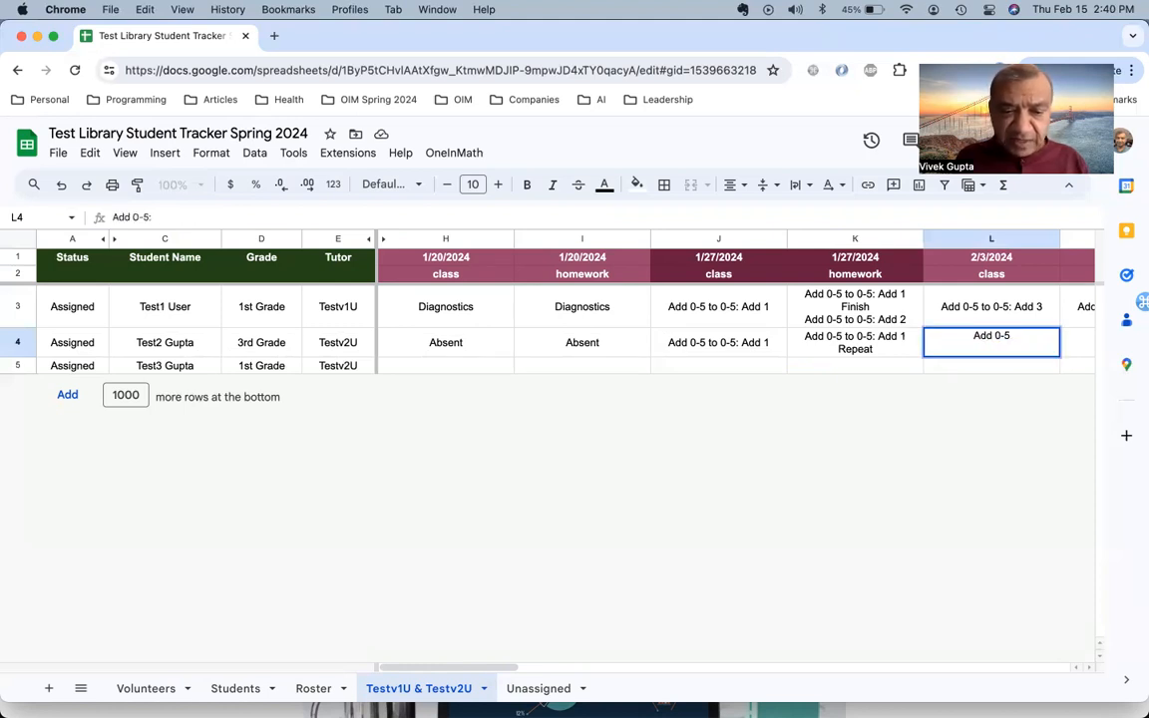
pyautogui.write(' to 0-5')
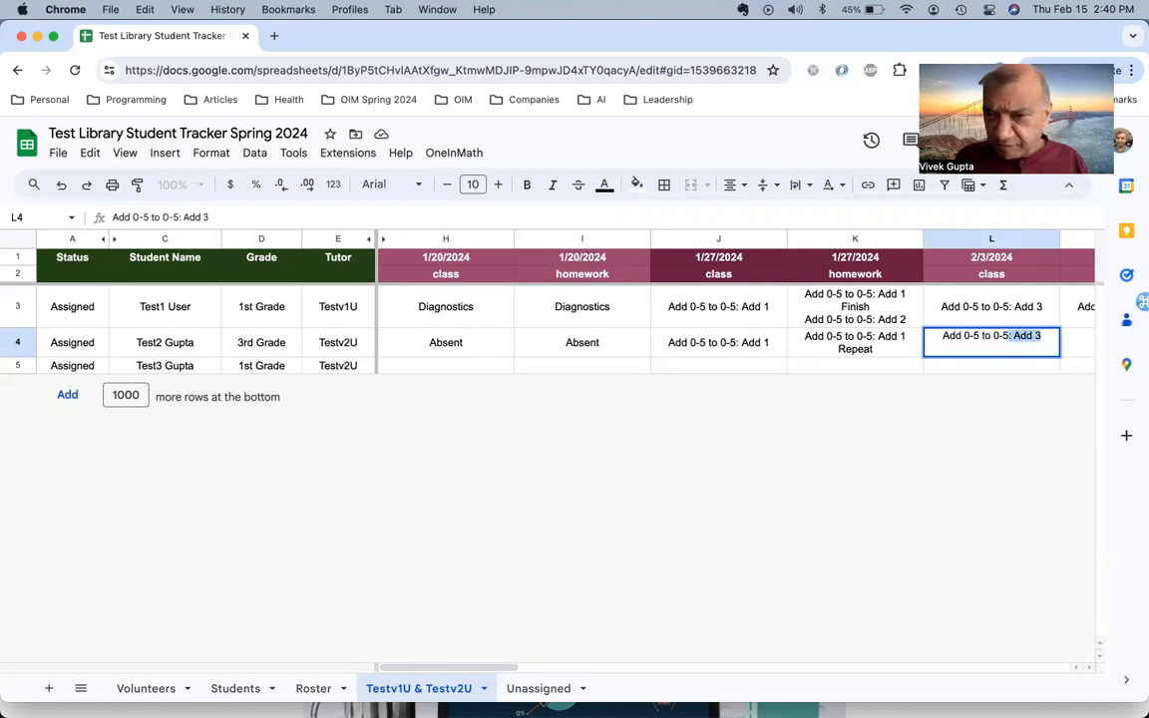
pyautogui.write(': Add 2')
pyautogui.press('Return')
pyautogui.press('Up')
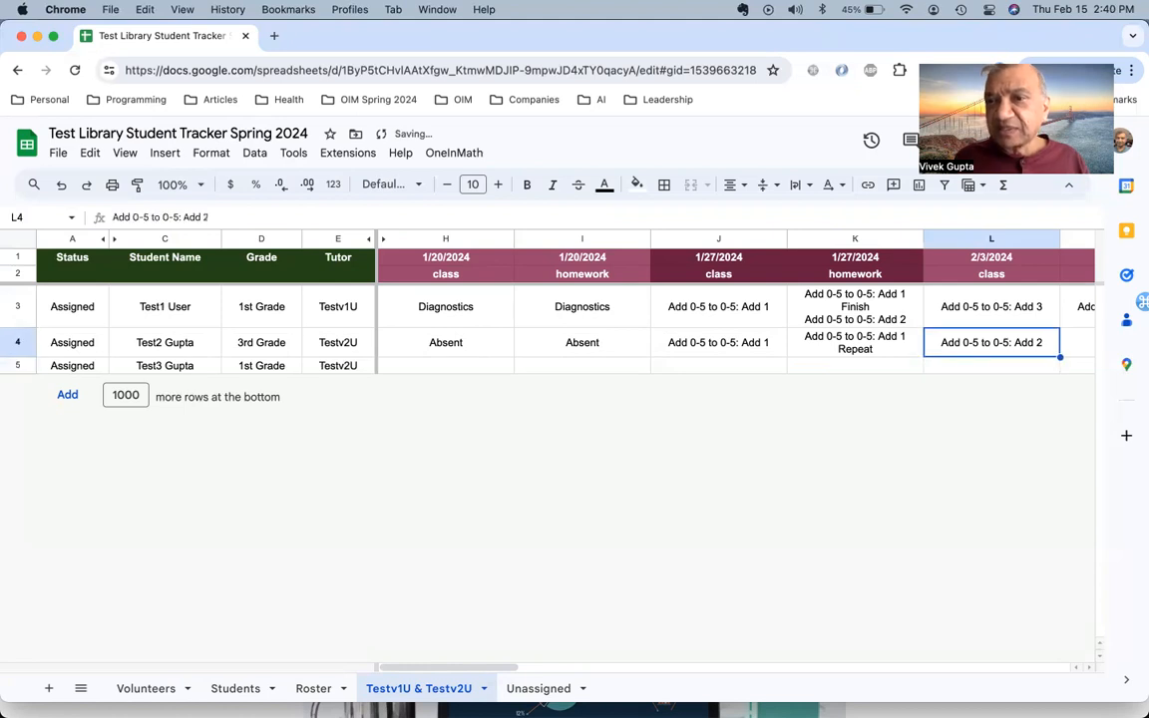
# Review the second student's 1/27/2024 class and homework entries
pyautogui.press('Left')
pyautogui.press('Left')
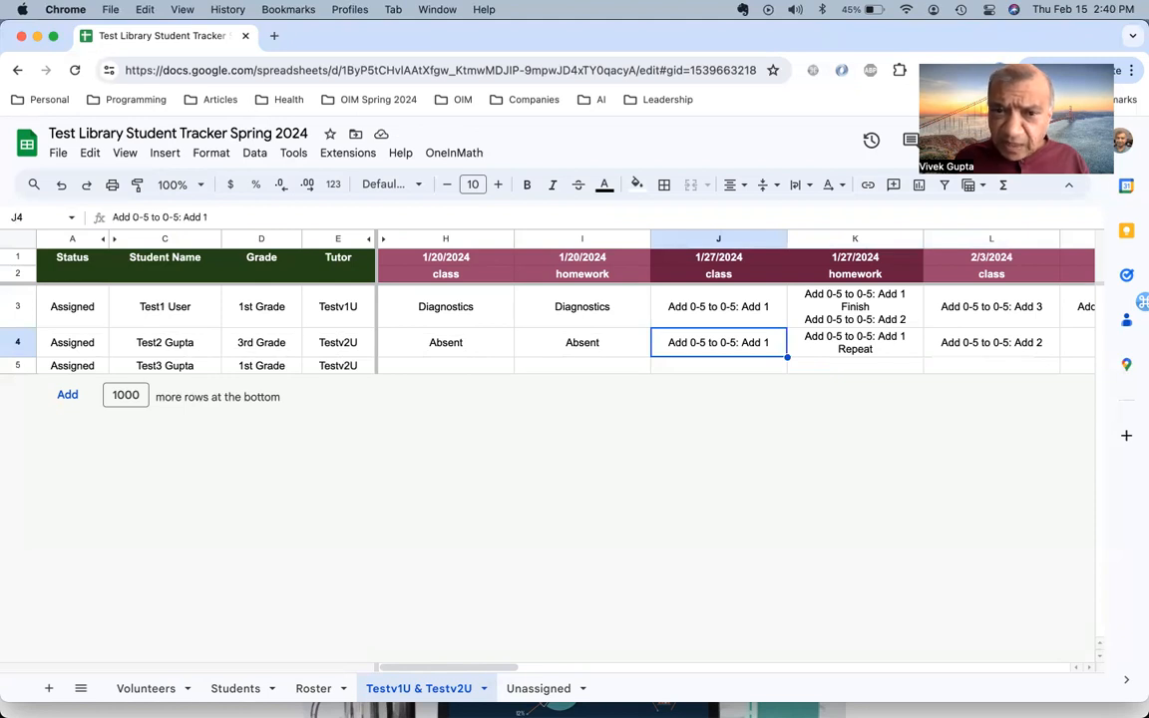
pyautogui.press('Right')
pyautogui.press('Left')
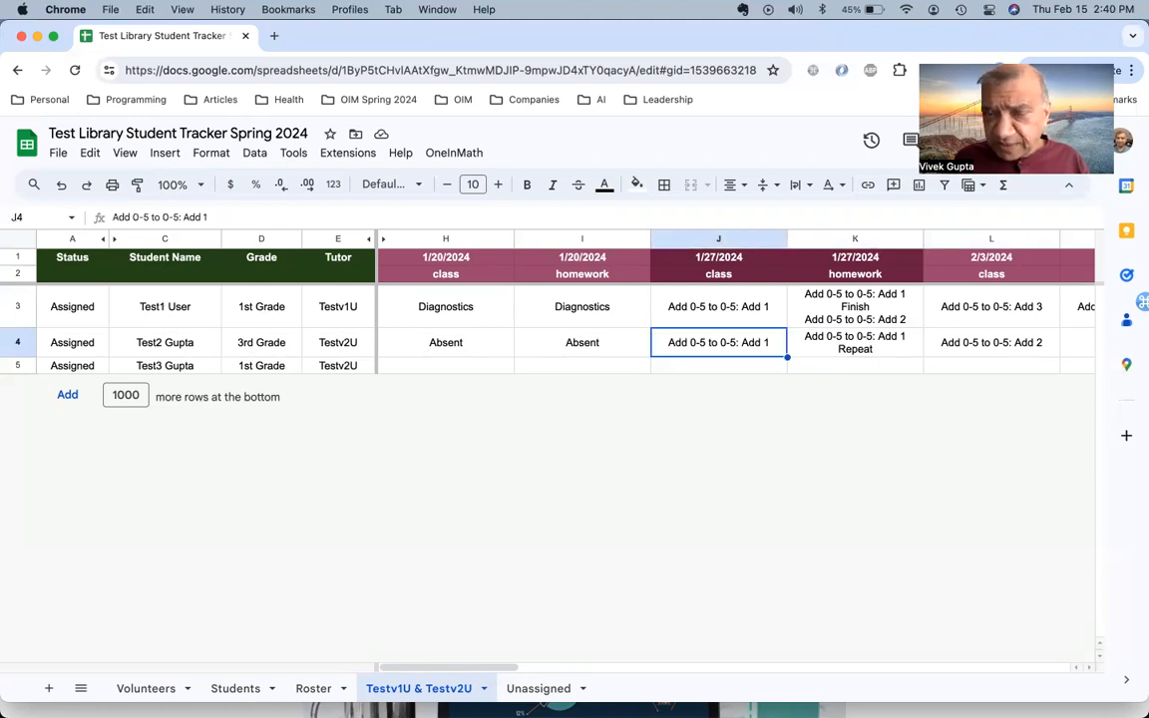
pyautogui.press('Right')
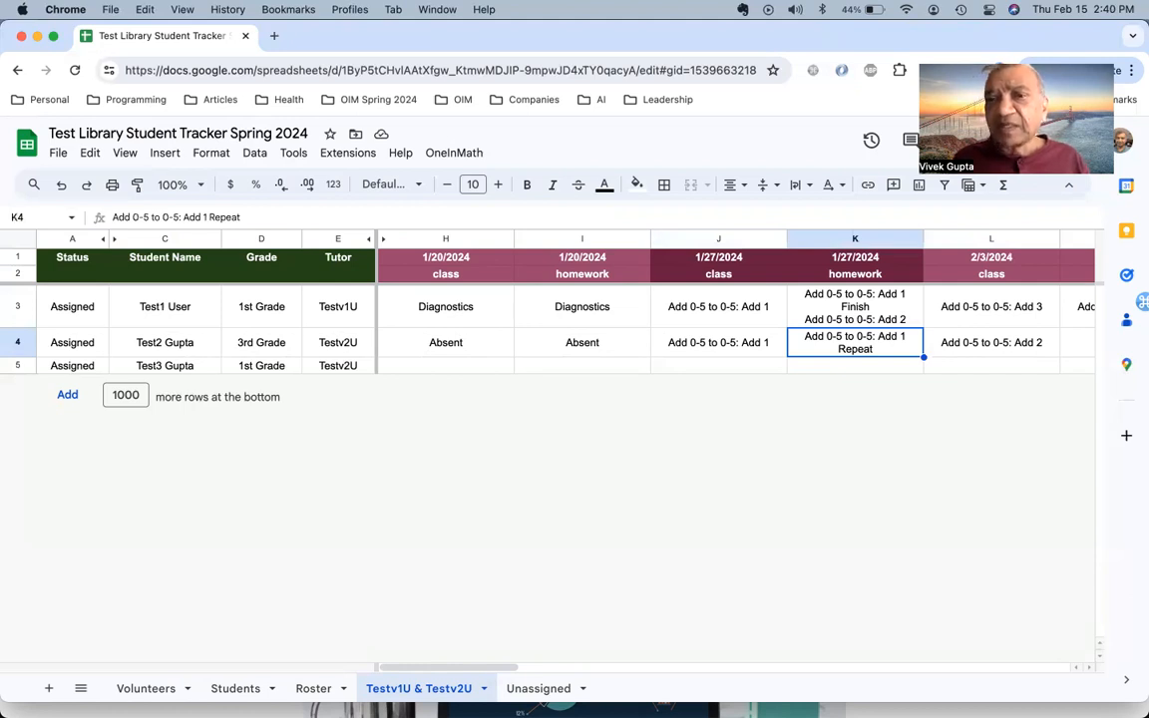
# Copy the second student's 2/3/2024 class work into the 2/3/2024 homework and change it to "Add 0-5 to 0-5: Add 3"
pyautogui.press('Left')
pyautogui.press('Right')
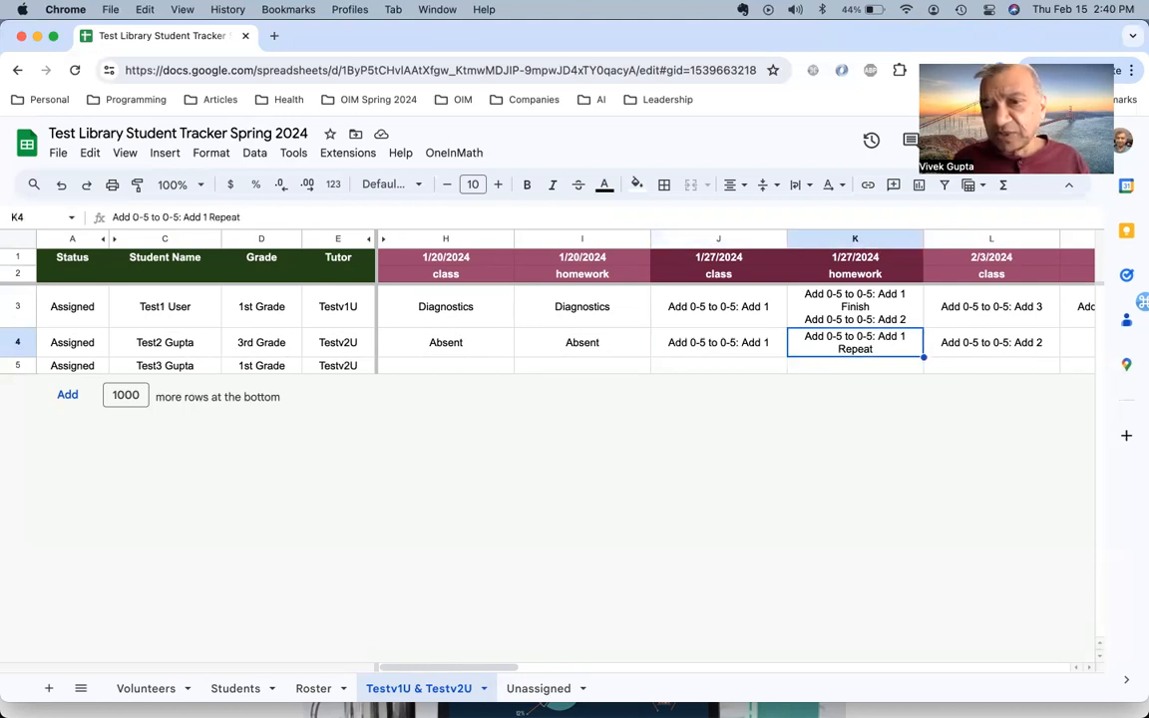
pyautogui.press('Right')
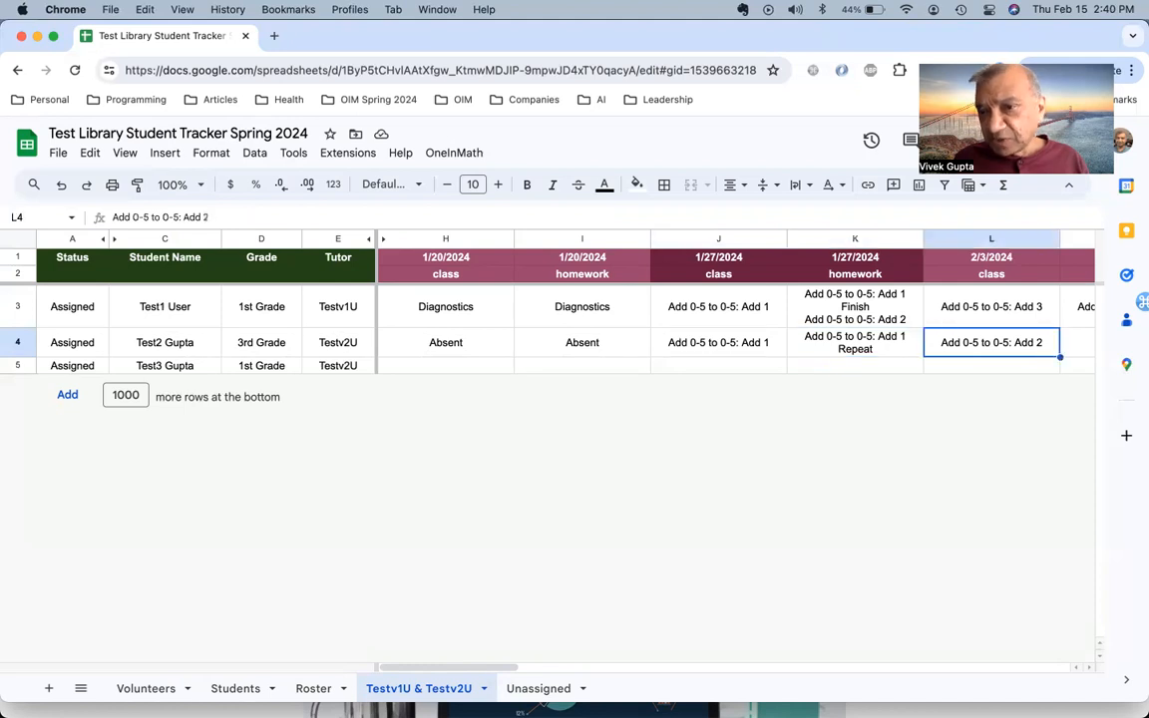
pyautogui.press('Right')
pyautogui.press('Left')
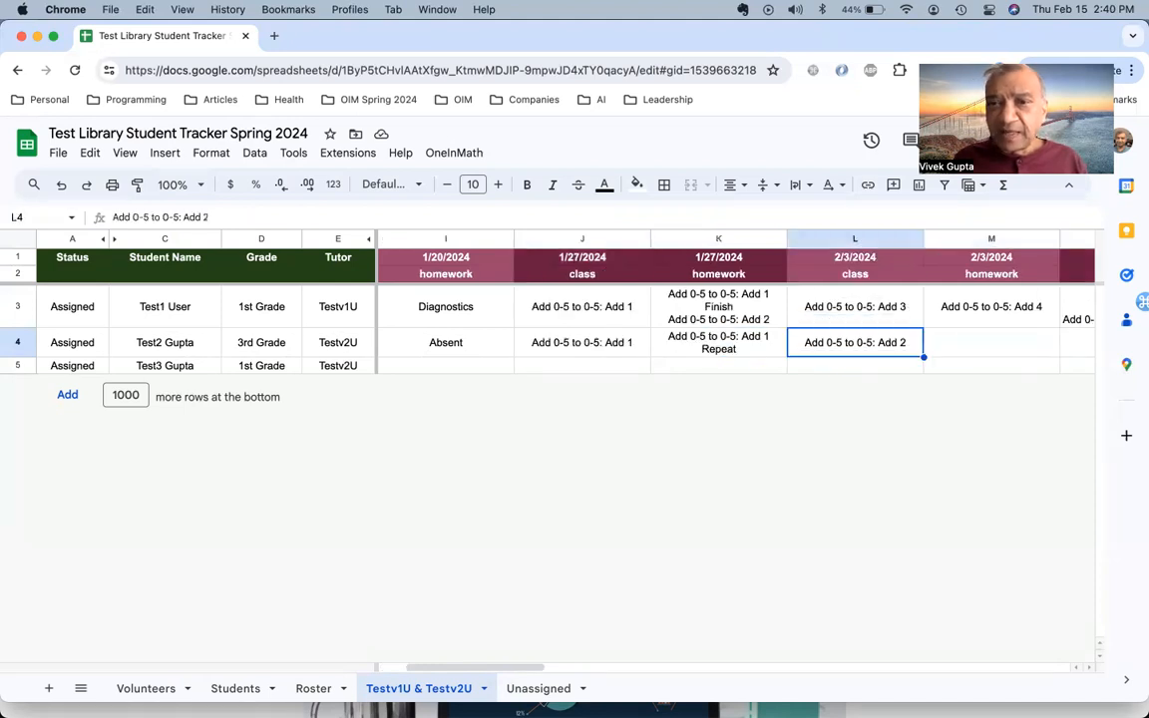
pyautogui.press('super+c')
pyautogui.press('Right')
pyautogui.press('super+v')
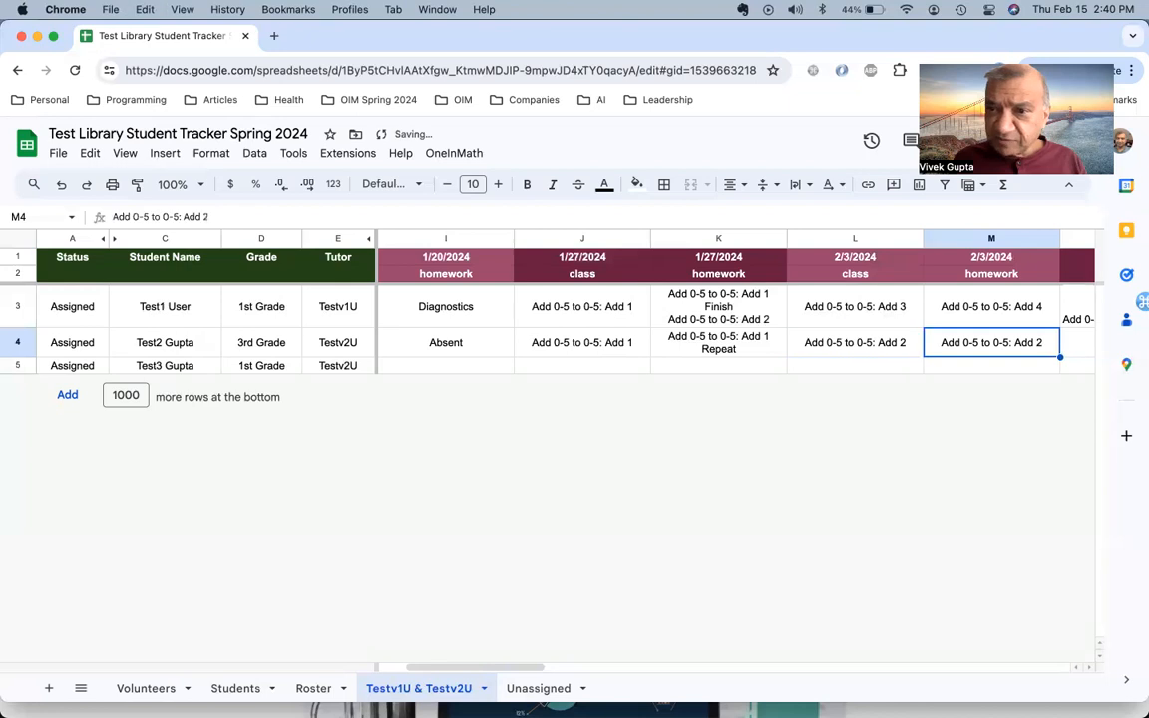
pyautogui.press('Right')
pyautogui.press('Left')
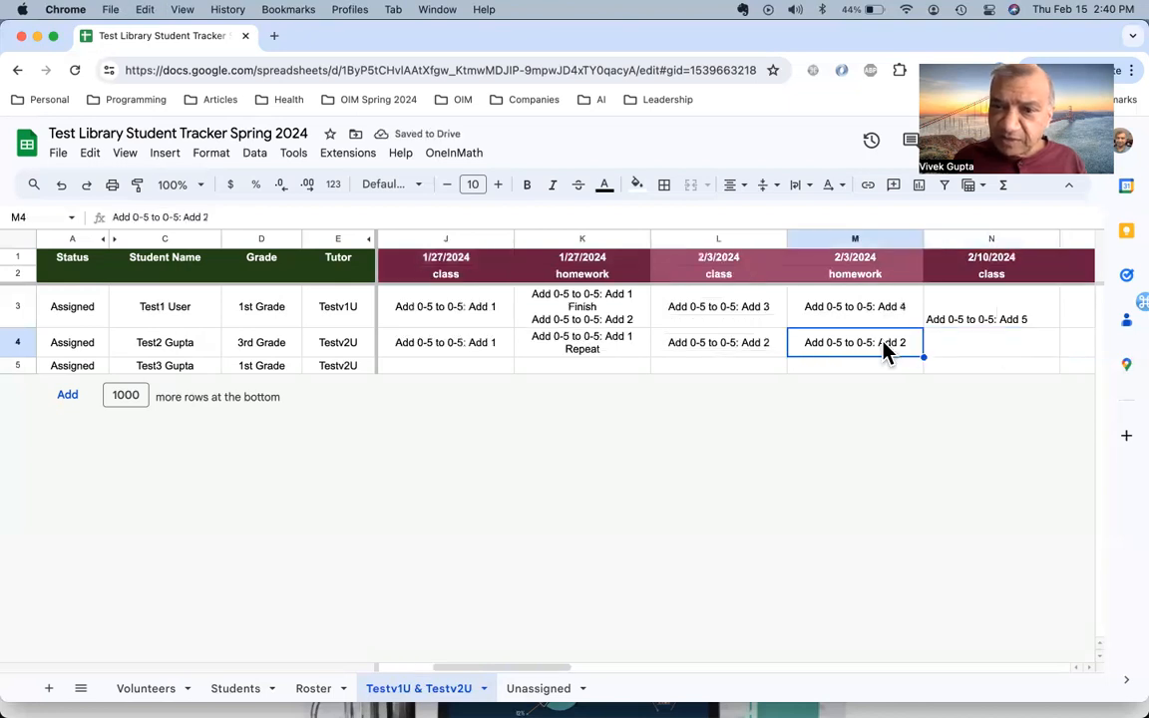
pyautogui.doubleClick(899, 342)
pyautogui.press('BackSpace')
pyautogui.write('3')
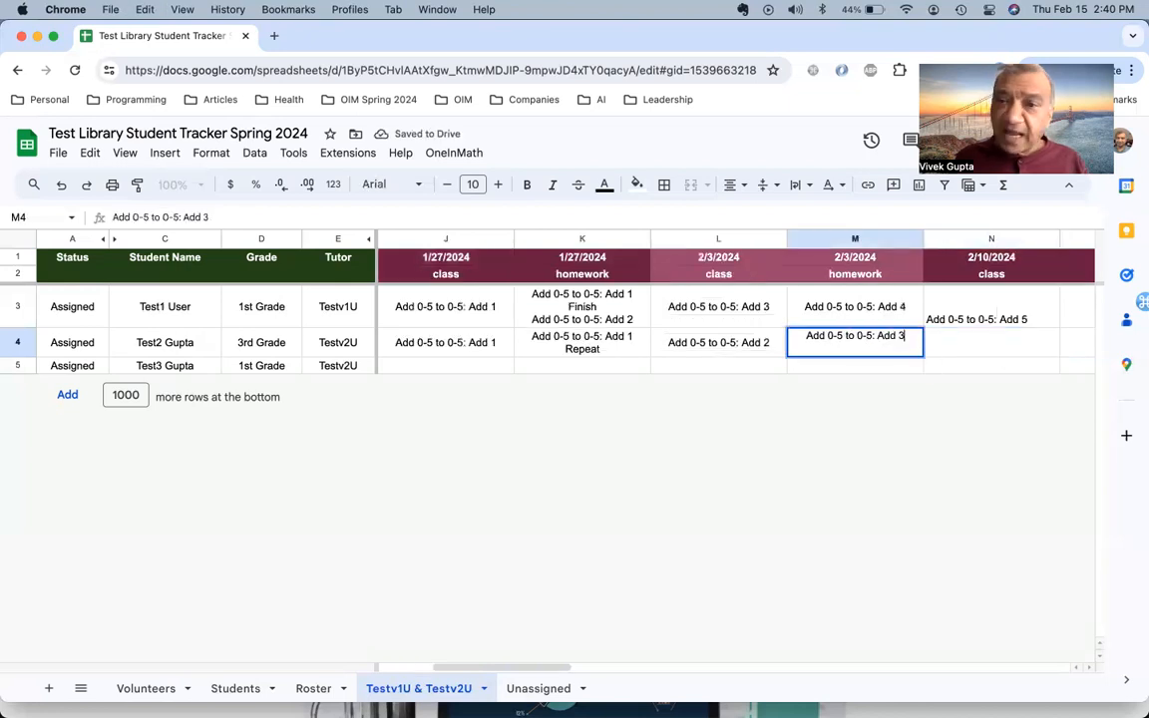
pyautogui.press('Return')
# Enter "Add 0-5 to 0-5: Add 4" as the second student's 2/10/2024 class work
pyautogui.click(991, 342)
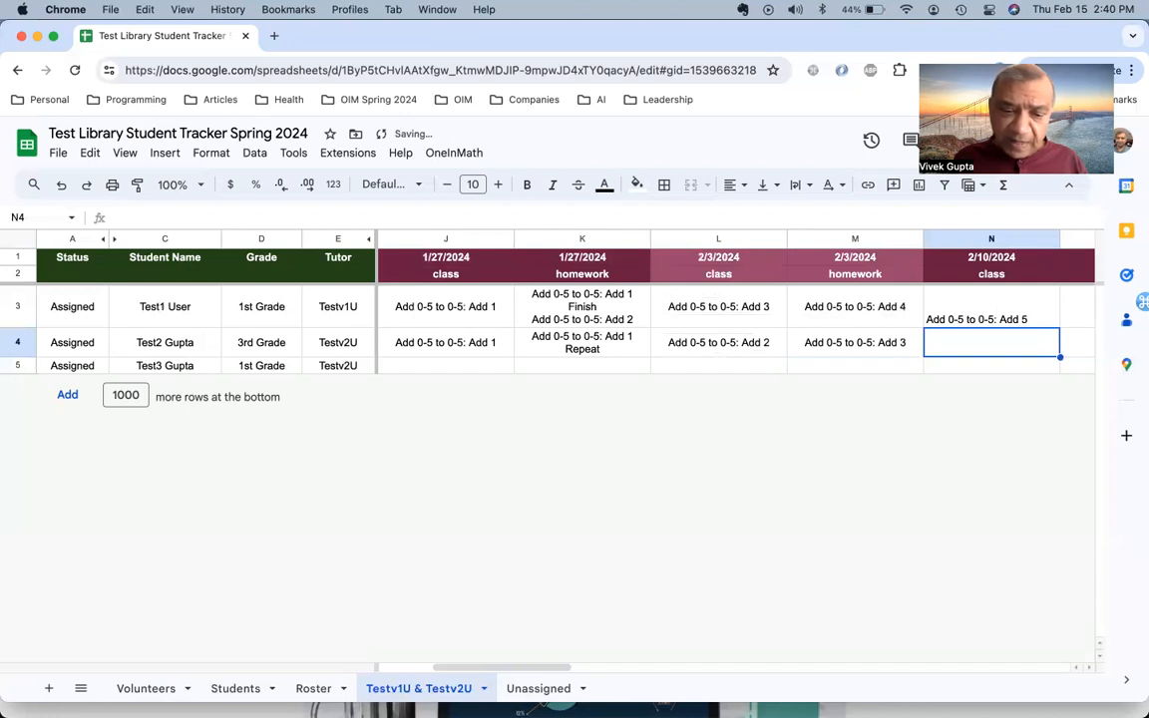
pyautogui.write('Add 0-5 to 0-5: Add')
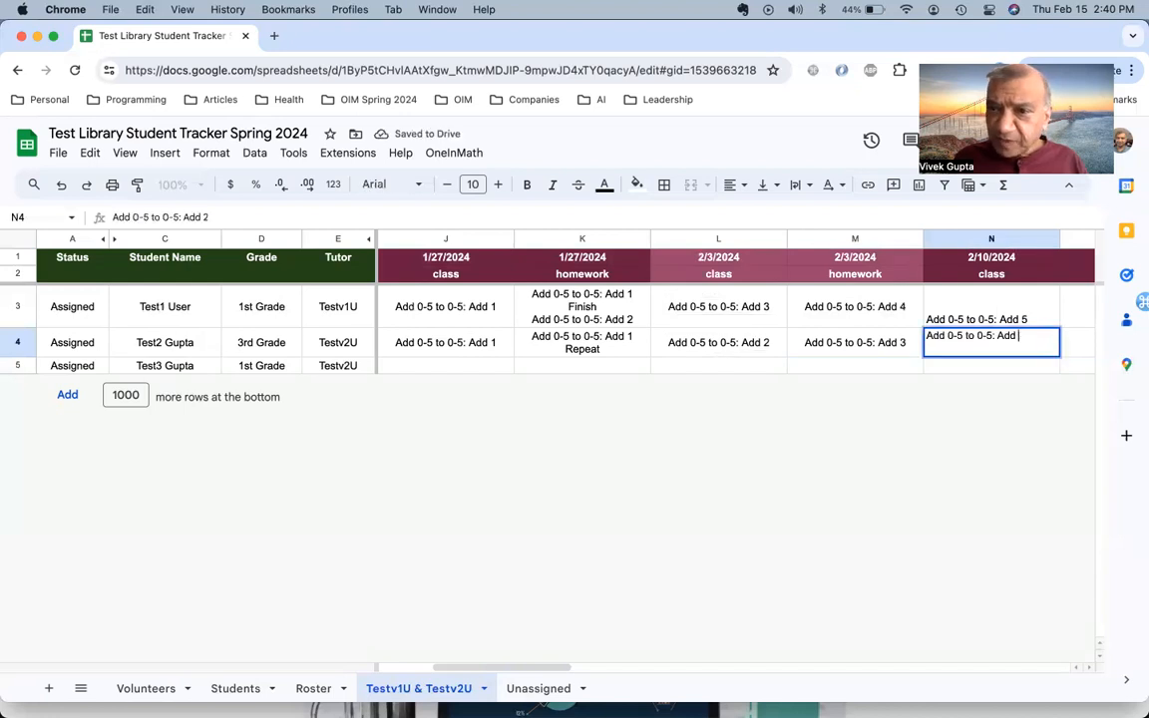
pyautogui.write('4')
pyautogui.press('Return')
pyautogui.press('Up')
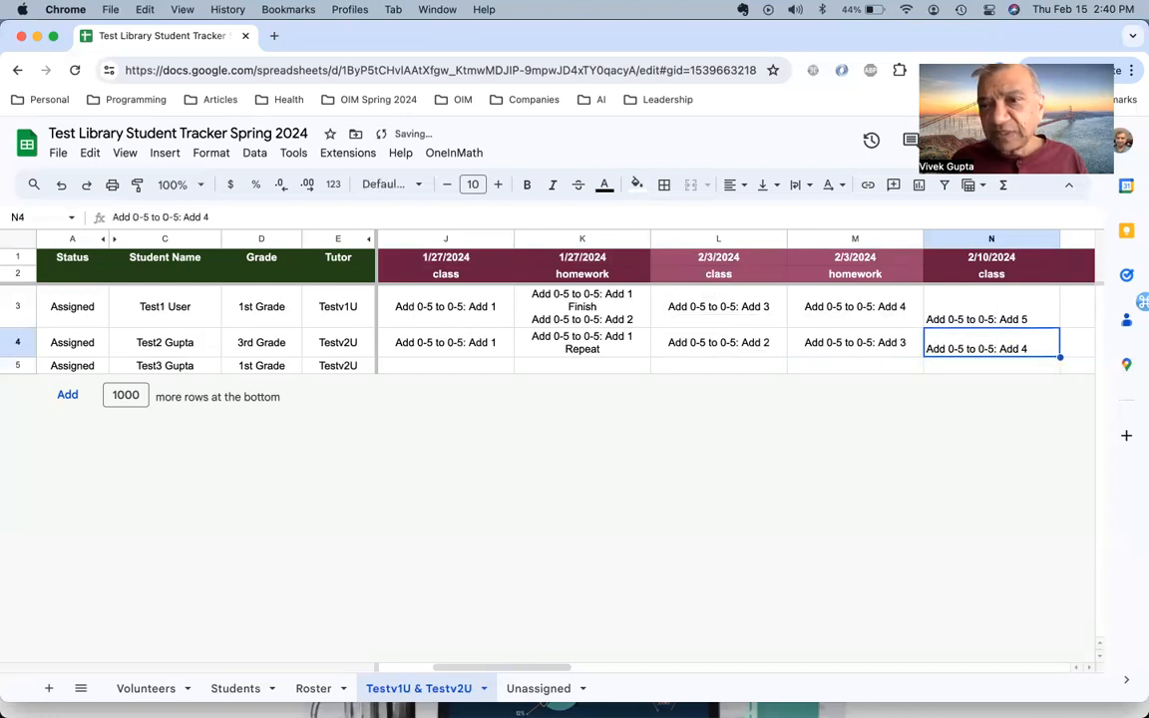
# Review the second student's class work and homework entries from 1/20/2024 through 2/10/2024, especially the repeated 1/27/2024 homework
pyautogui.press('Left')
pyautogui.press('Left')
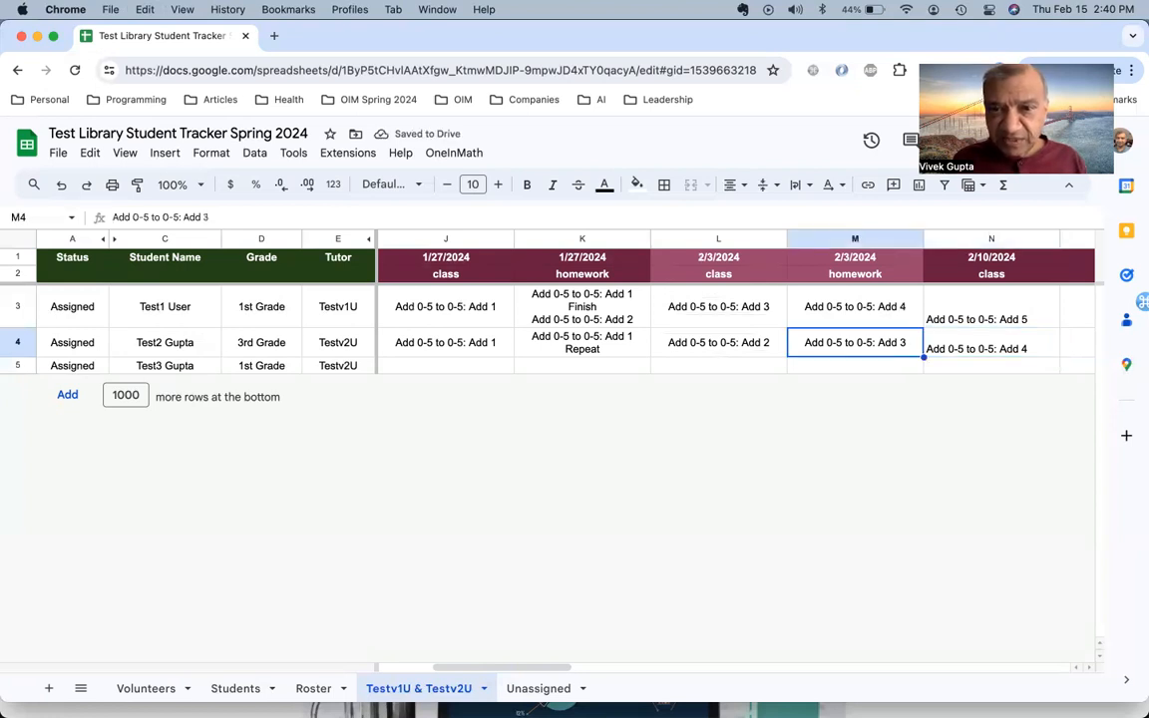
pyautogui.hotkey('shift', 'Right')
pyautogui.hotkey('shift', 'Right')
pyautogui.press('Left')
pyautogui.press('Right')
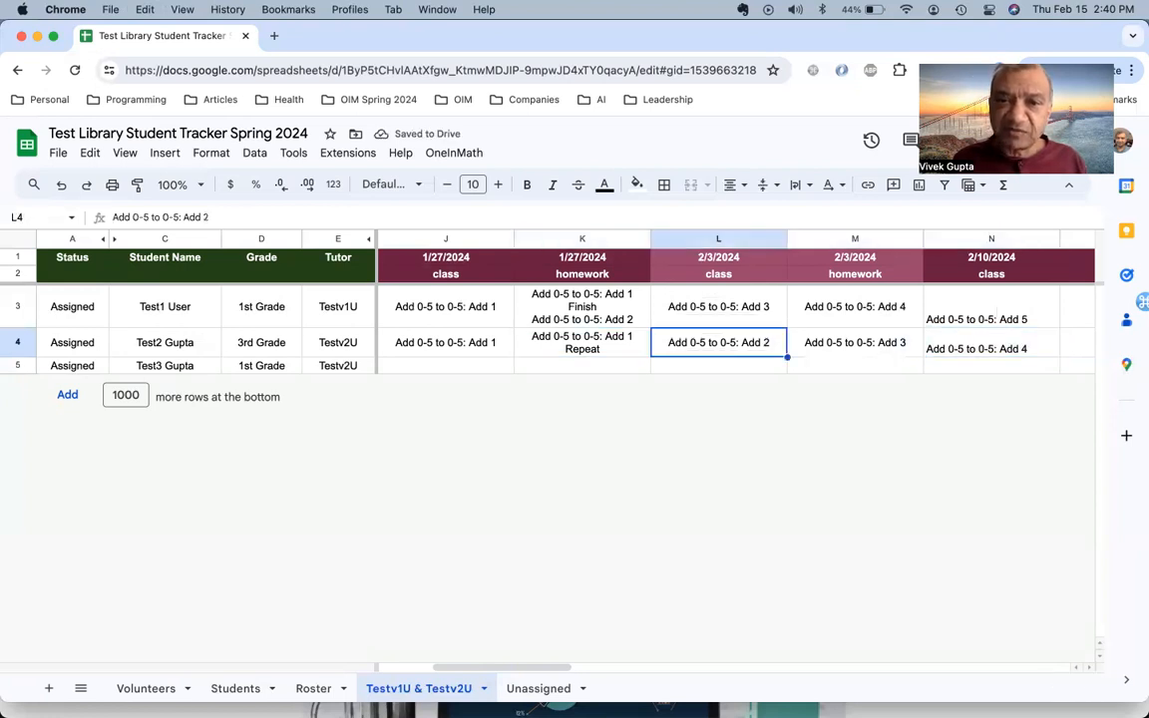
pyautogui.hotkey('shift', 'Right')
pyautogui.hotkey('shift', 'Right')
pyautogui.press('Left')
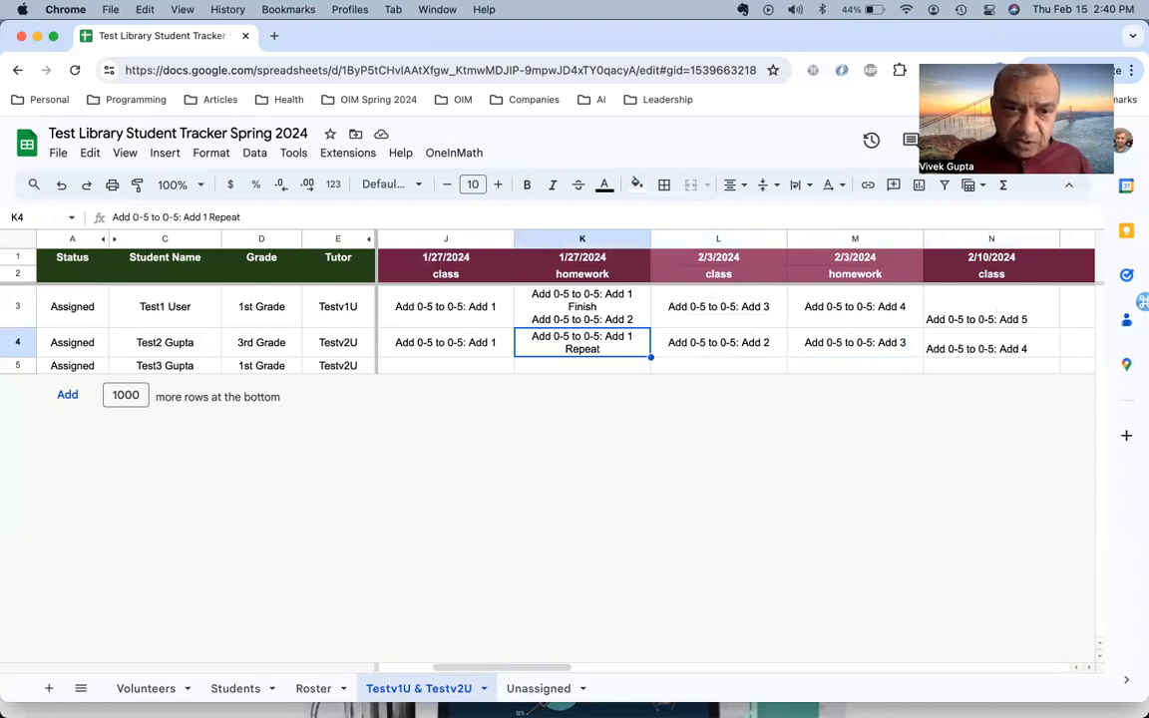
pyautogui.press('Left')
pyautogui.press('Left')
pyautogui.press('Right')
pyautogui.press('Right')
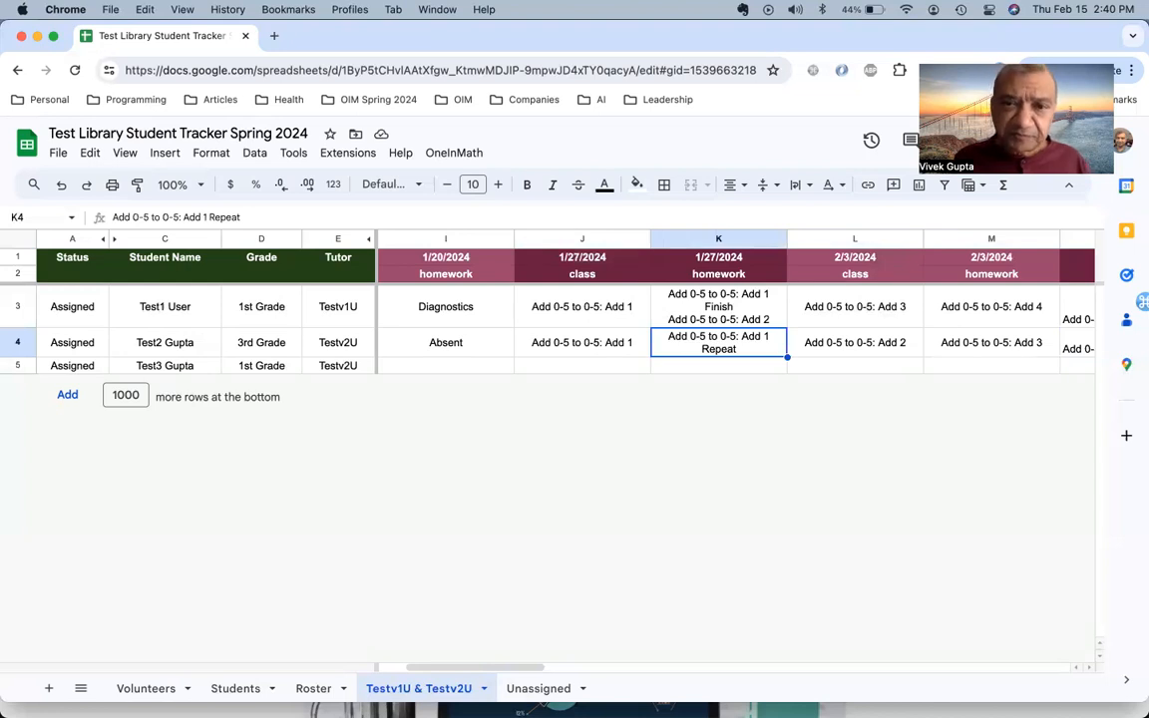
pyautogui.press('Down')
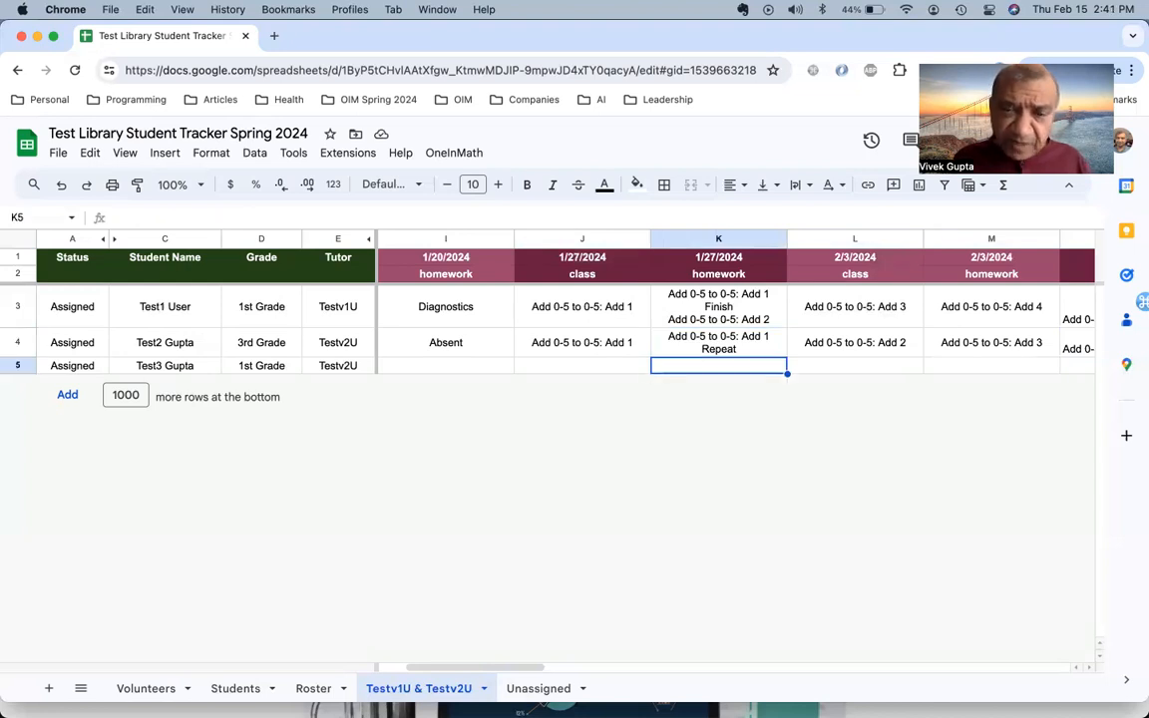
pyautogui.press('Up')
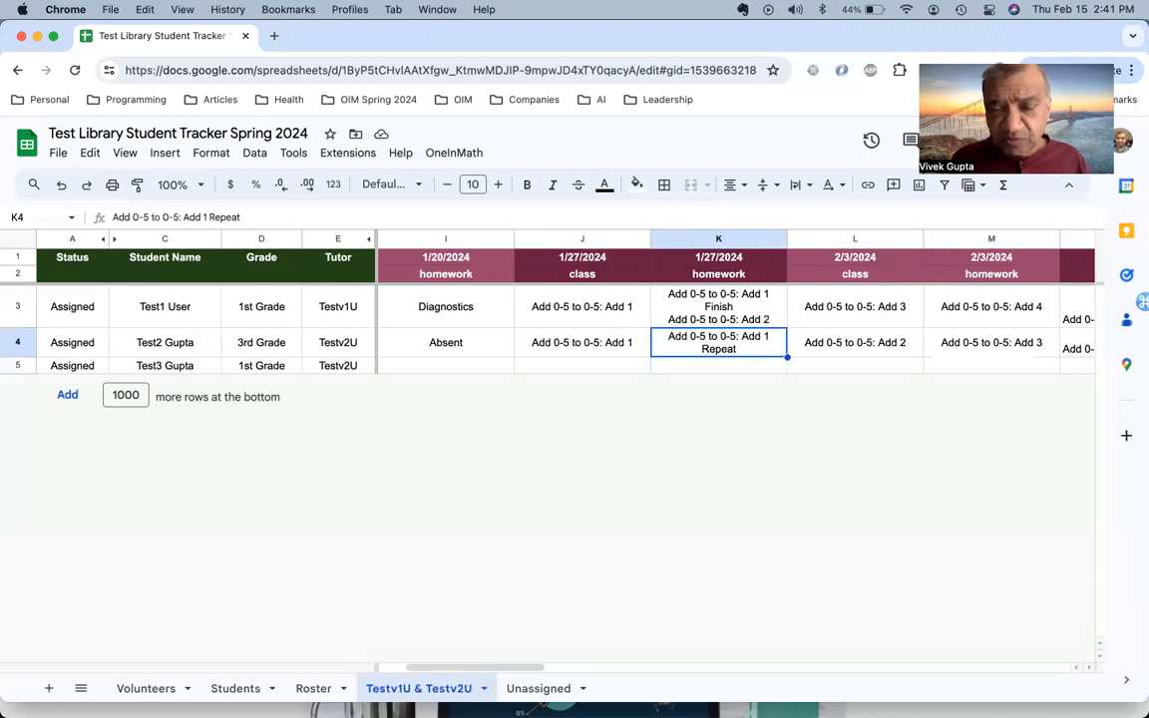
# Change the second student's 1/27/2024 homework to "Add 0-5 to 0-5: Add 1a"
pyautogui.doubleClick(769, 341)
pyautogui.keyDown('shift'); pyautogui.click(765, 336); pyautogui.keyUp('shift')
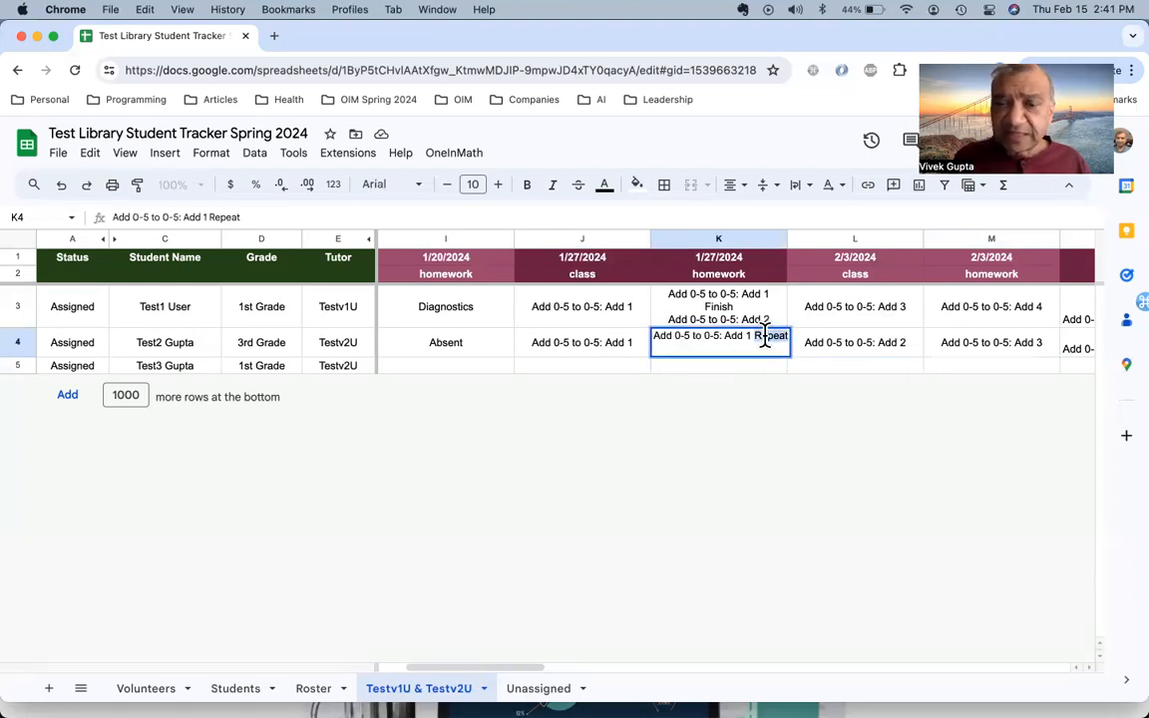
pyautogui.press('BackSpace')
pyautogui.press('BackSpace')
pyautogui.press('BackSpace')
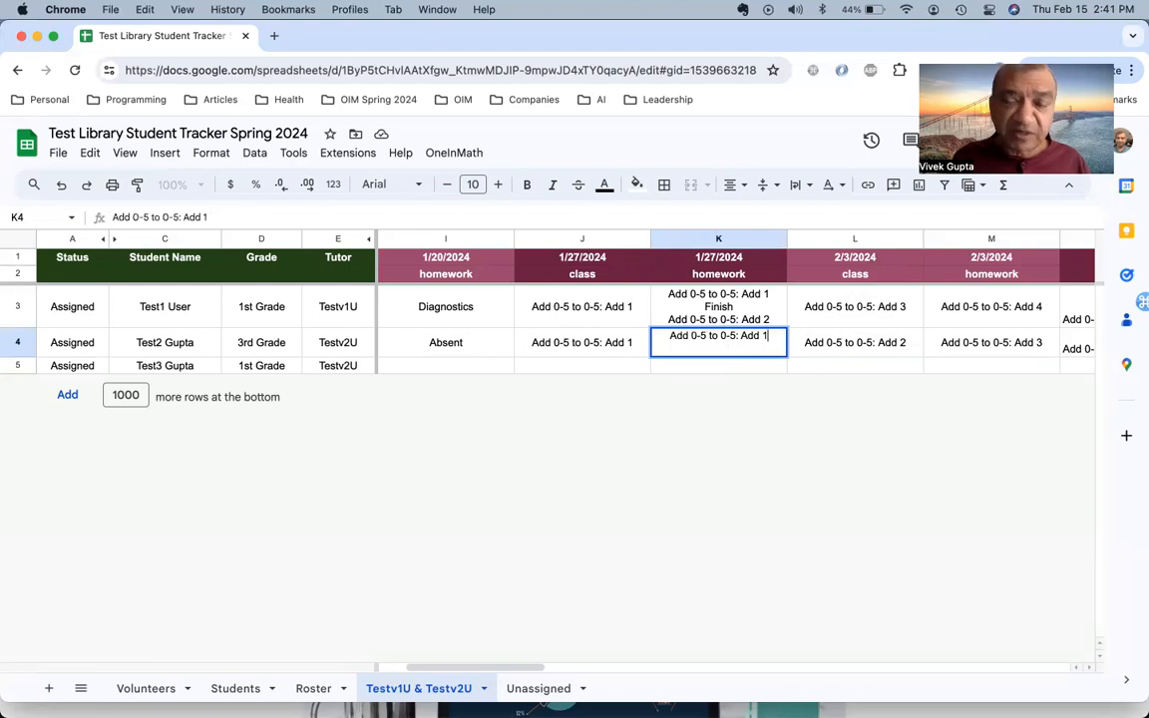
pyautogui.write('a')
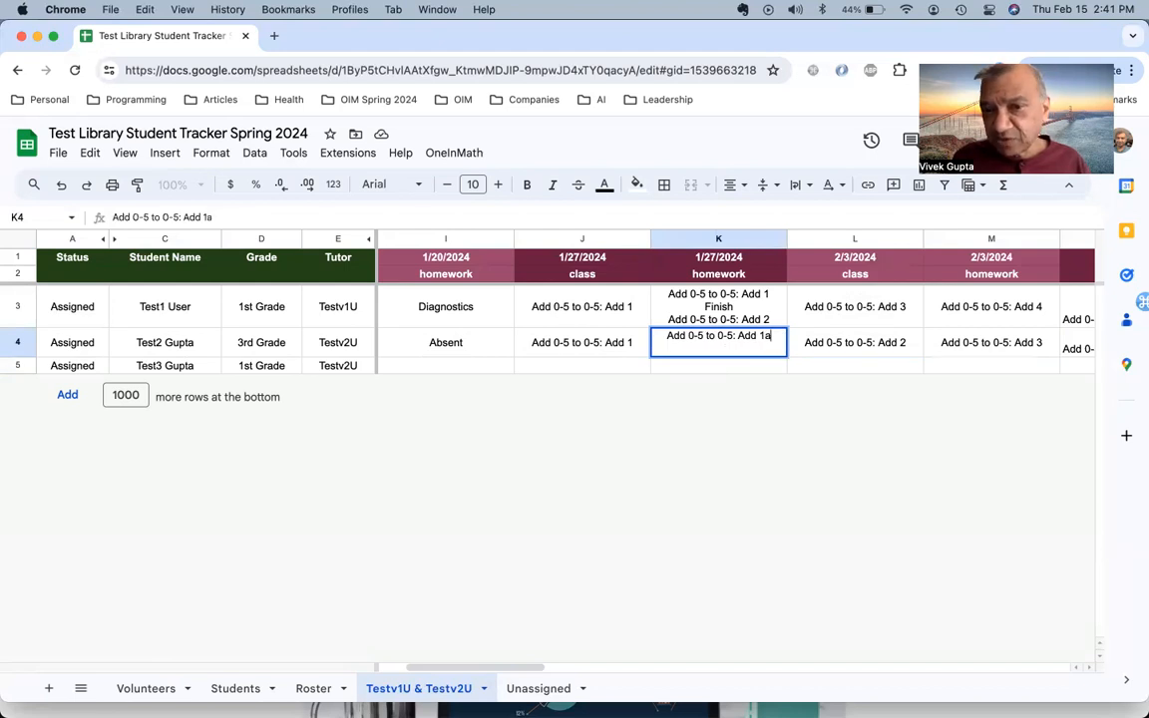
pyautogui.press('Return')
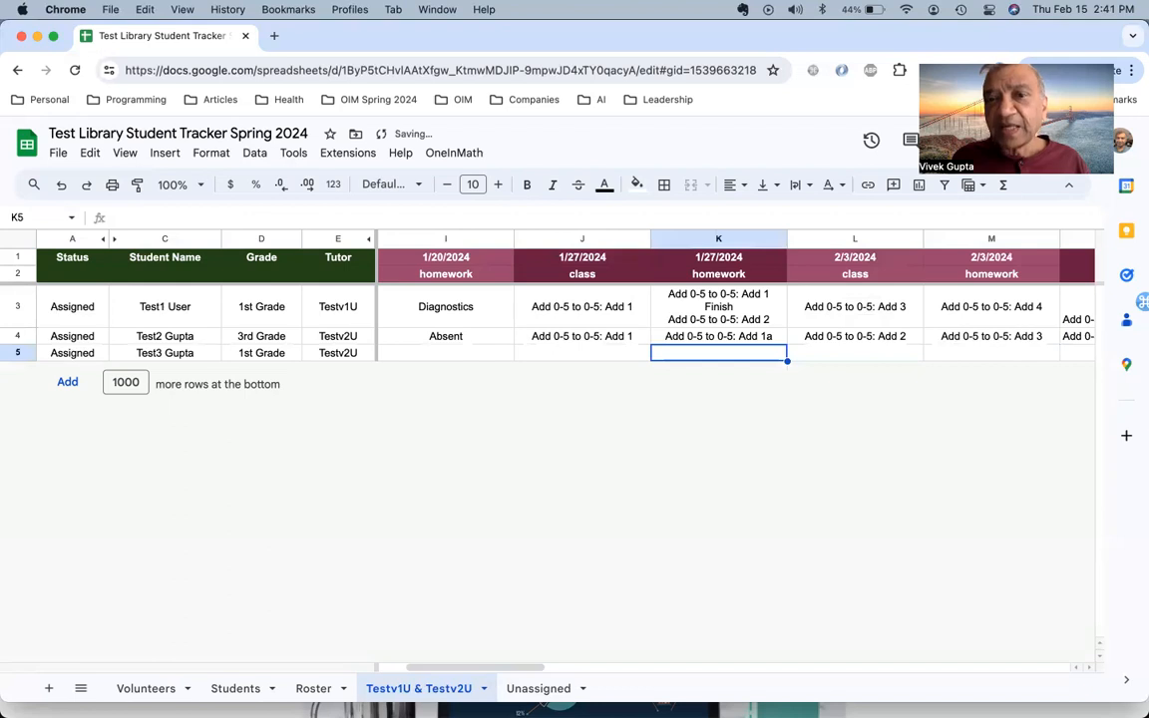
# Compare the second student's revised 1/27/2024 homework with the 2/3/2024 entries and check the Student Tracker walkthrough slide
pyautogui.click(718, 336)
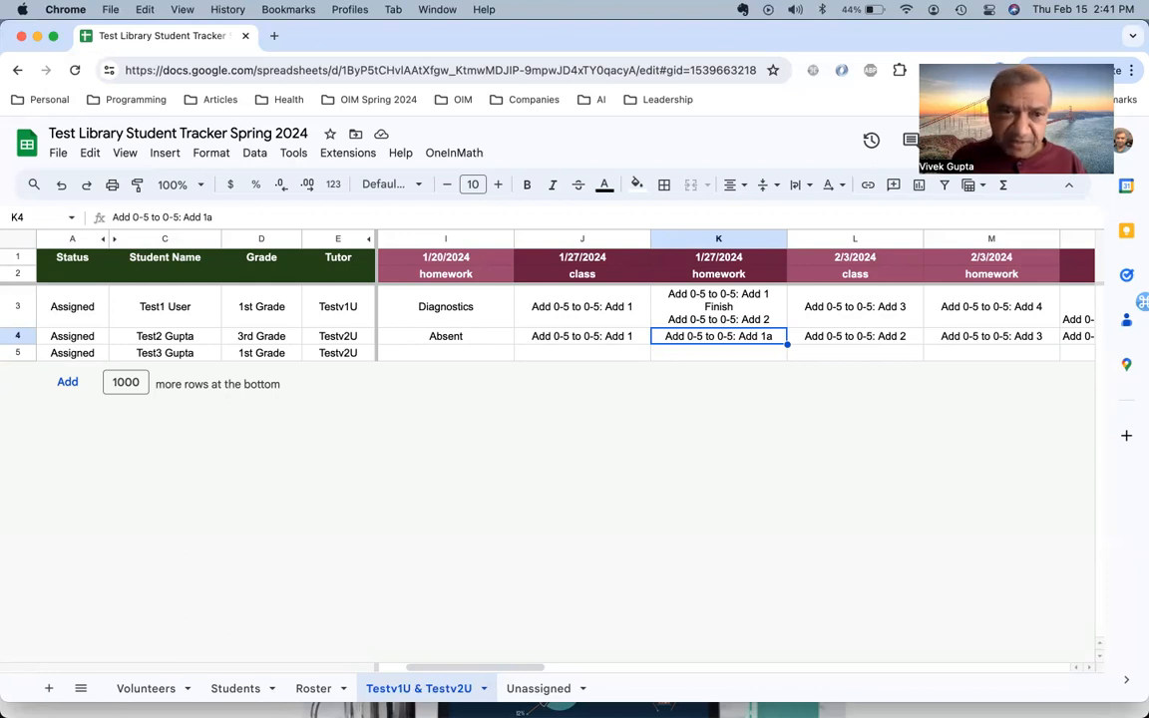
pyautogui.press('Right')
pyautogui.press('Right')
pyautogui.press('Left')
pyautogui.press('Left')
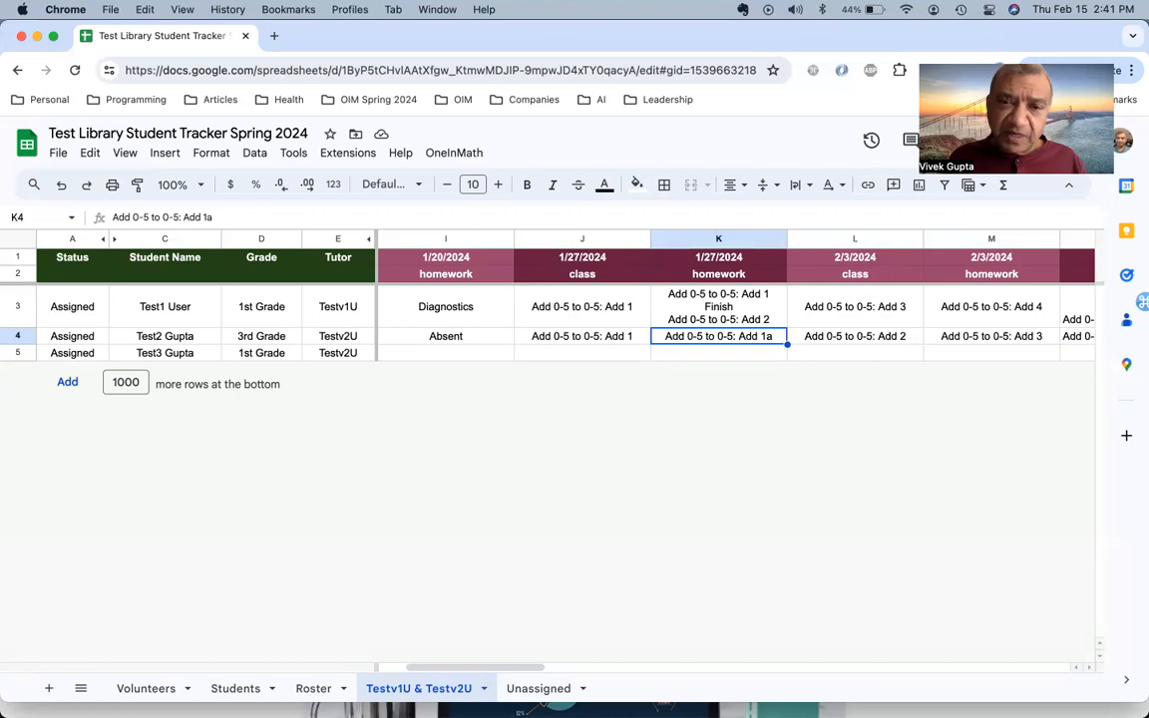
pyautogui.press('Down')
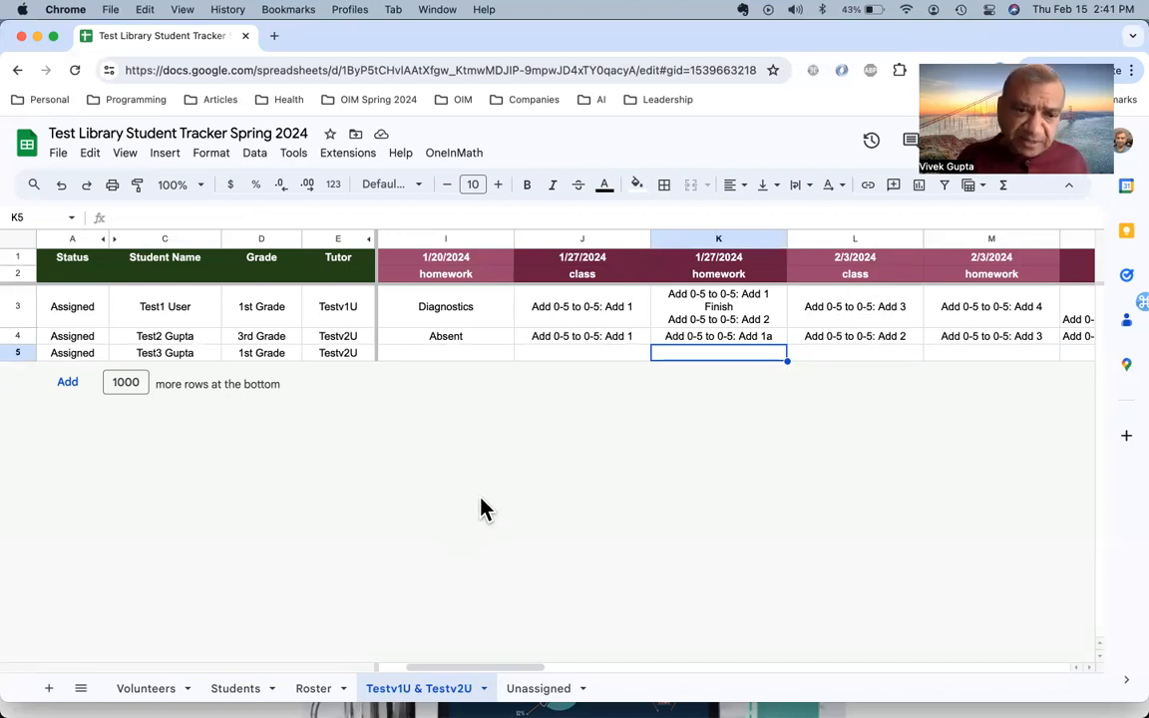
pyautogui.hotkey('ctrl', 'Right')
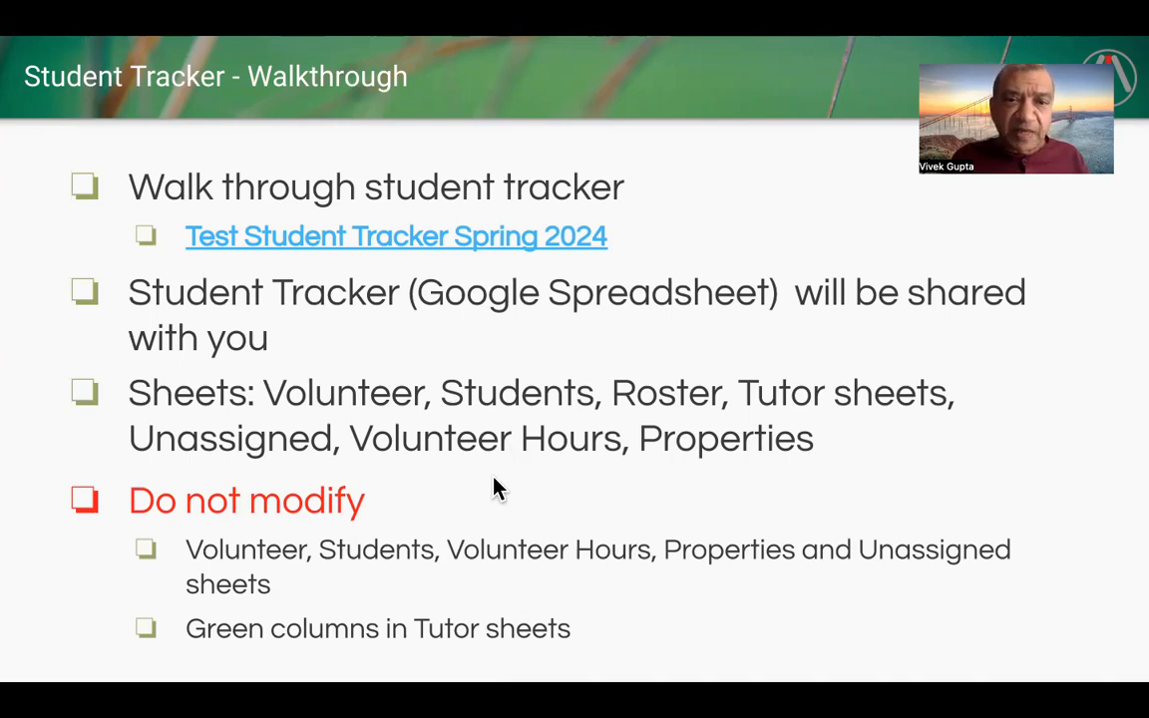
pyautogui.hotkey('ctrl', 'Left')
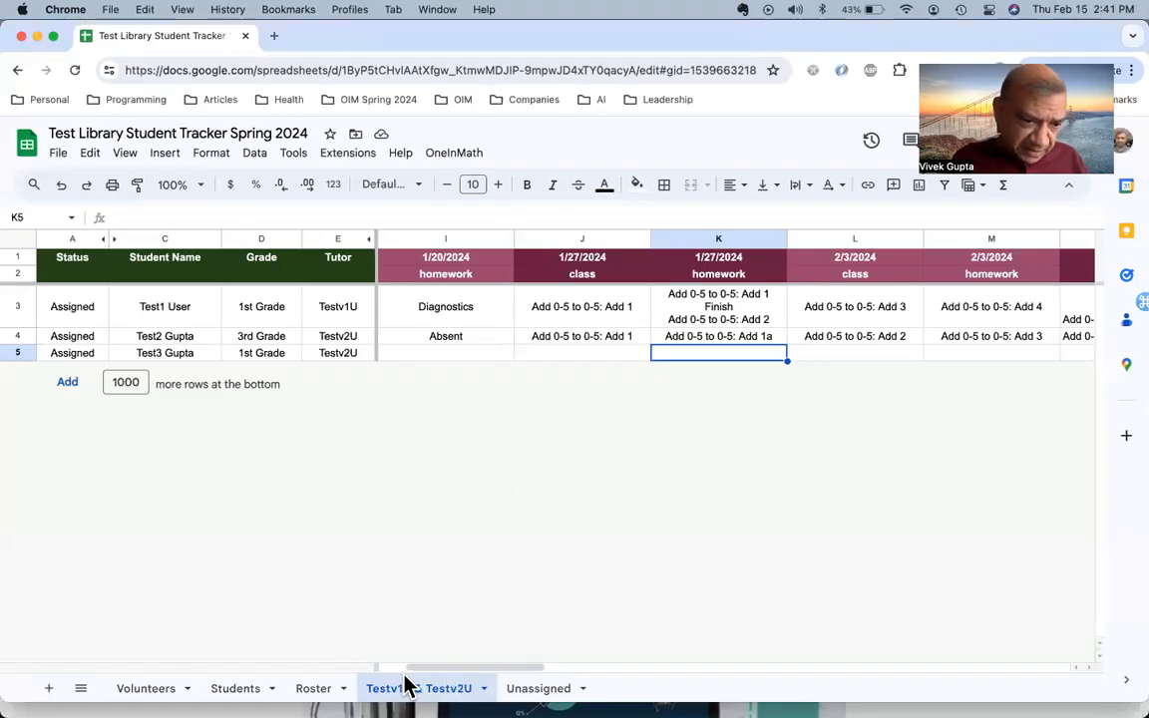
# Run OneInMath's "Update volunteer hours sheet" command, open the Volunteer Hours sheet and dismiss the completion notice
pyautogui.click(455, 153)
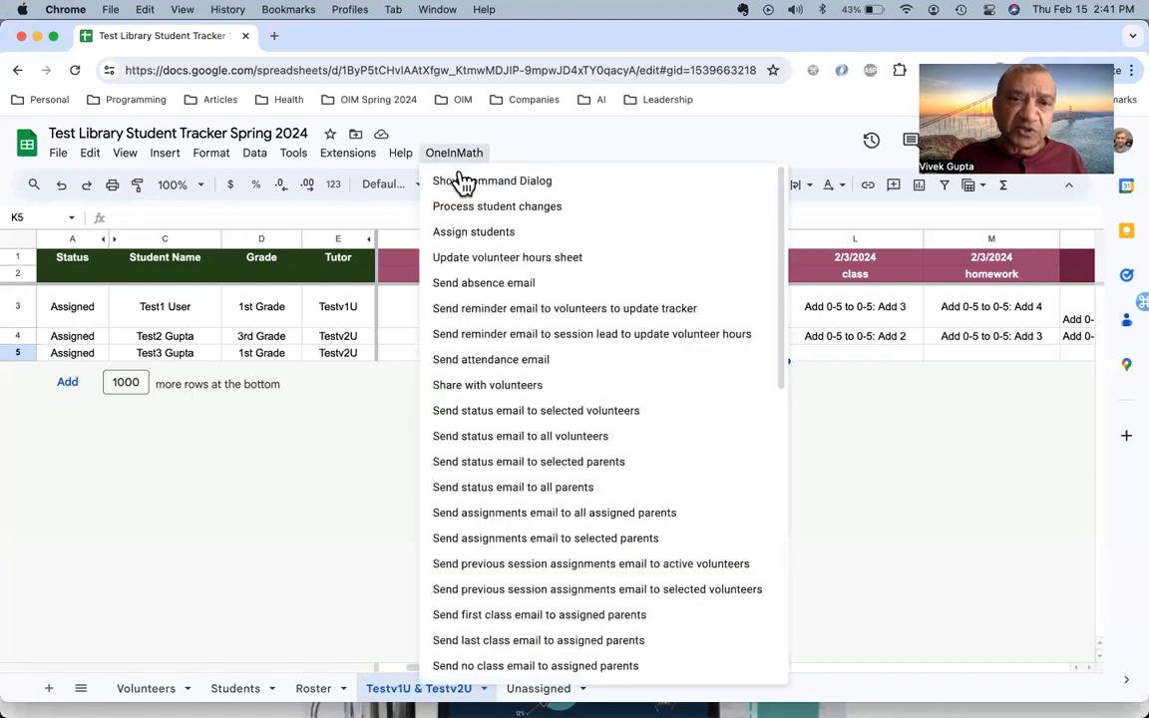
pyautogui.click(526, 260)
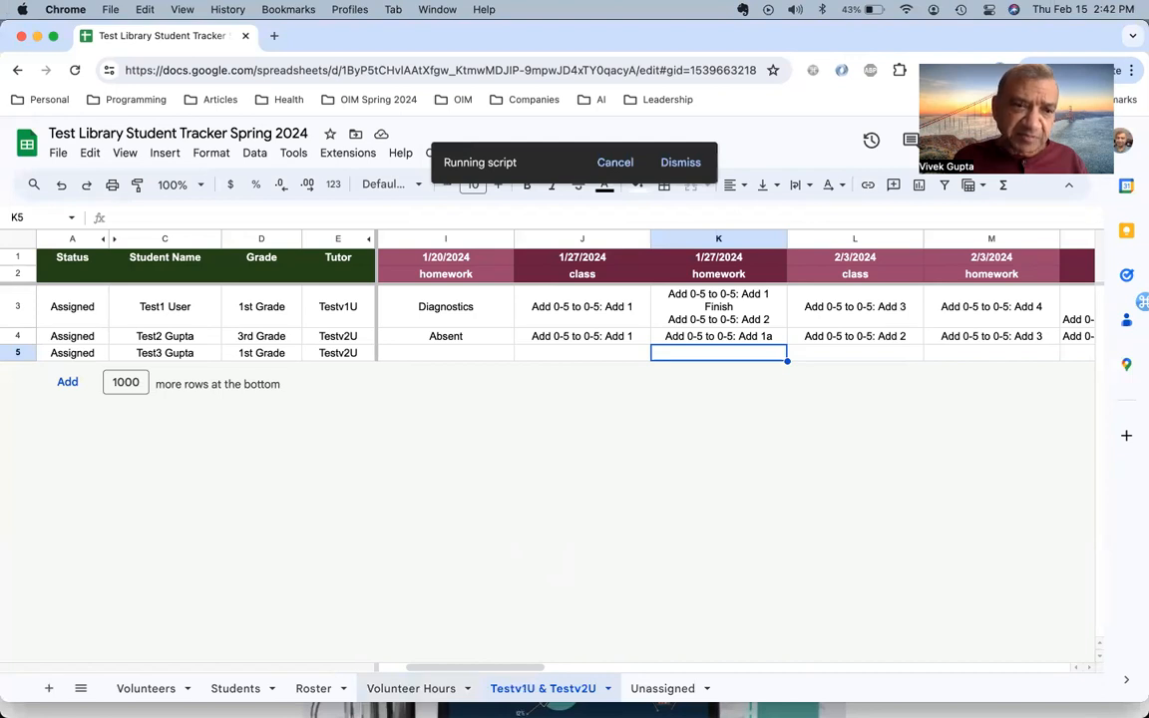
pyautogui.click(411, 688)
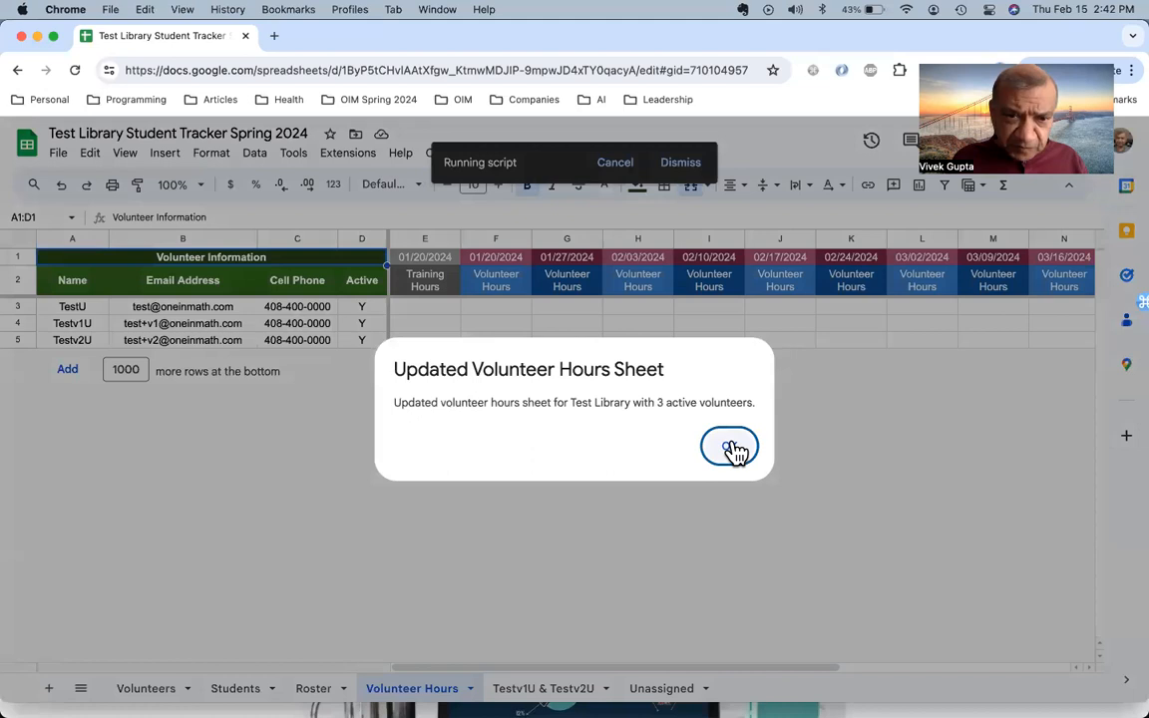
pyautogui.click(732, 449)
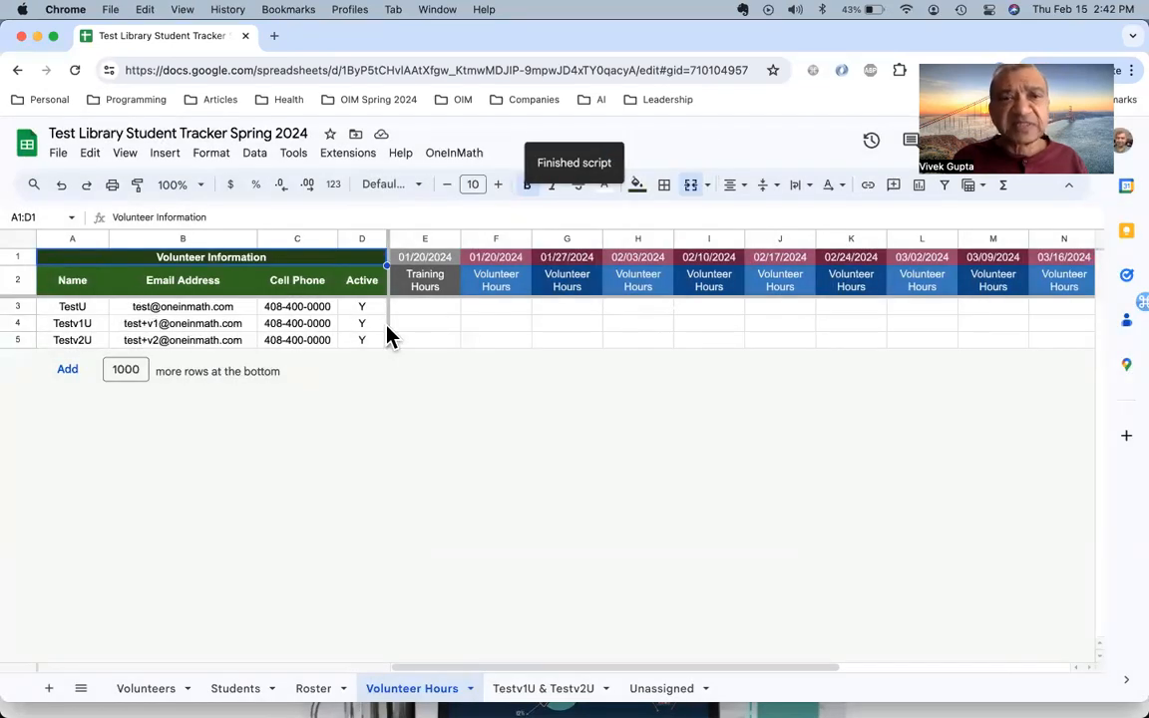
# Examine the Volunteer Hours sheet's volunteer rows and date columns through 04/20/2024, checking them against the Student Tracker walkthrough slide
pyautogui.click(505, 310)
pyautogui.press('Down')
pyautogui.press('Down')
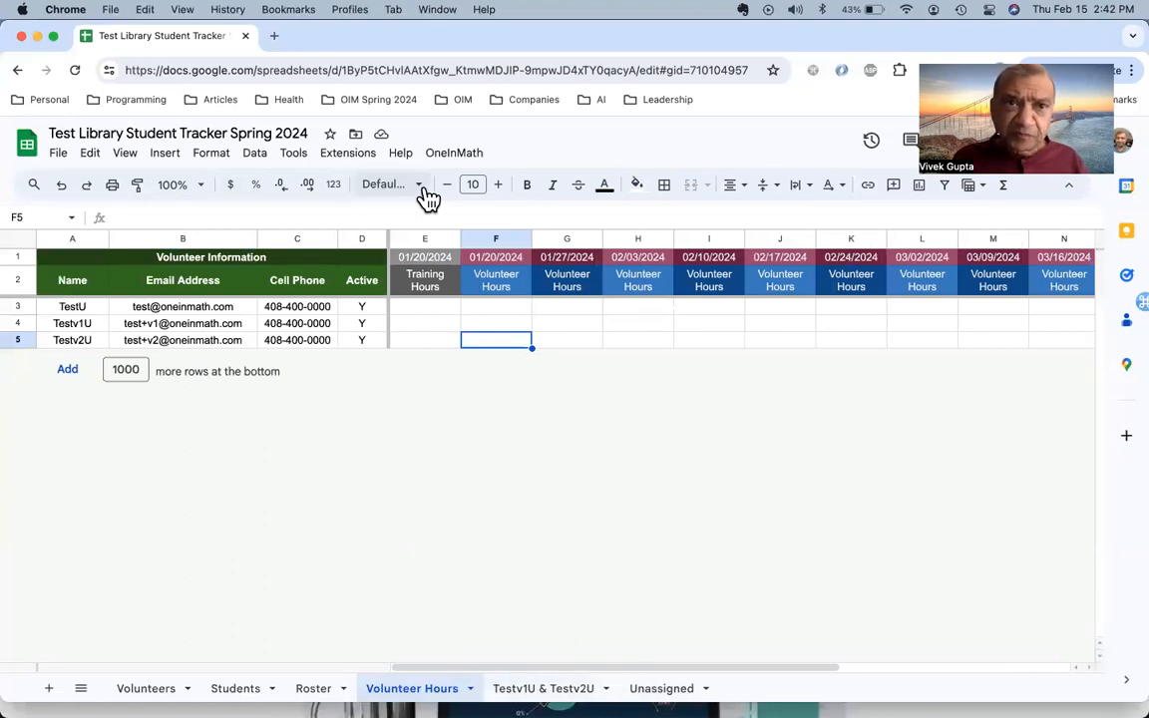
pyautogui.hotkey('ctrl', 'Right')
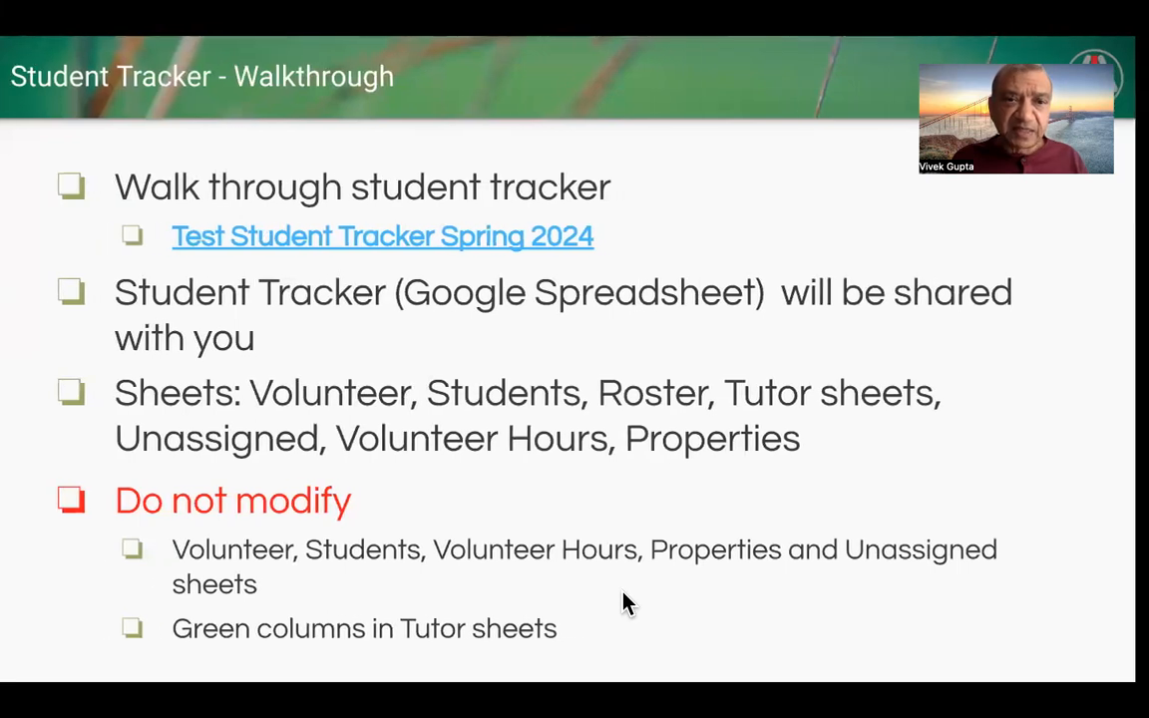
pyautogui.hotkey('ctrl', 'Left')
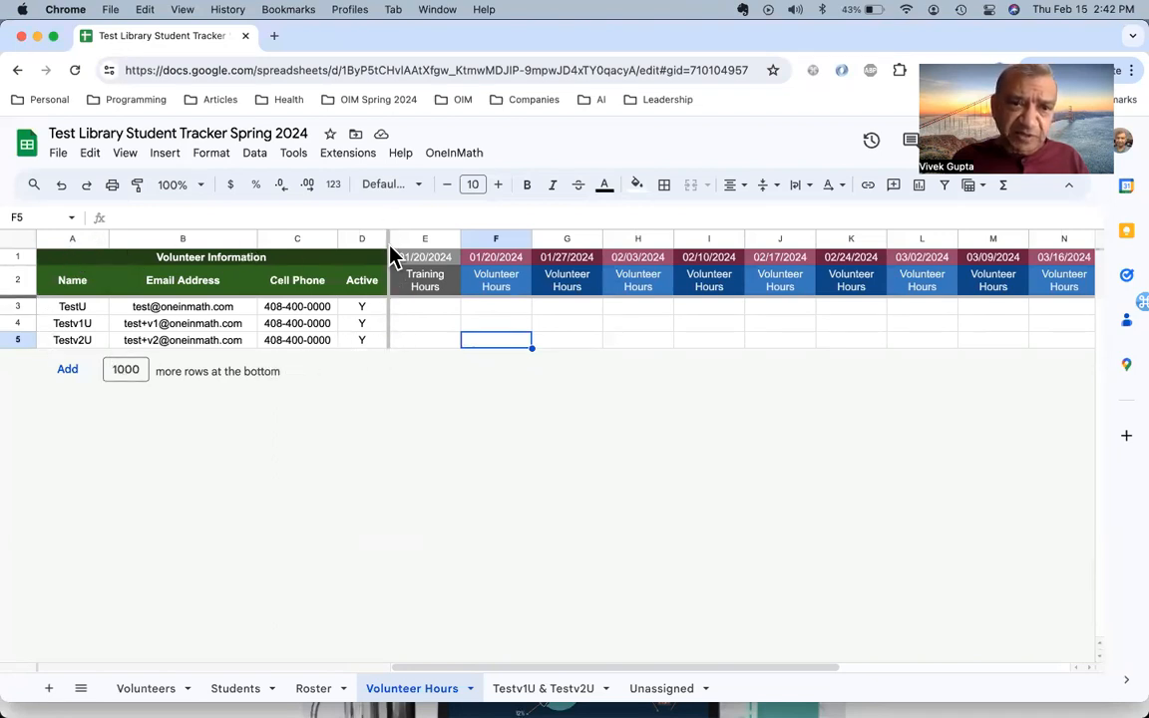
pyautogui.hscroll(2, 442, 333)
pyautogui.hscroll(-2, 442, 332)
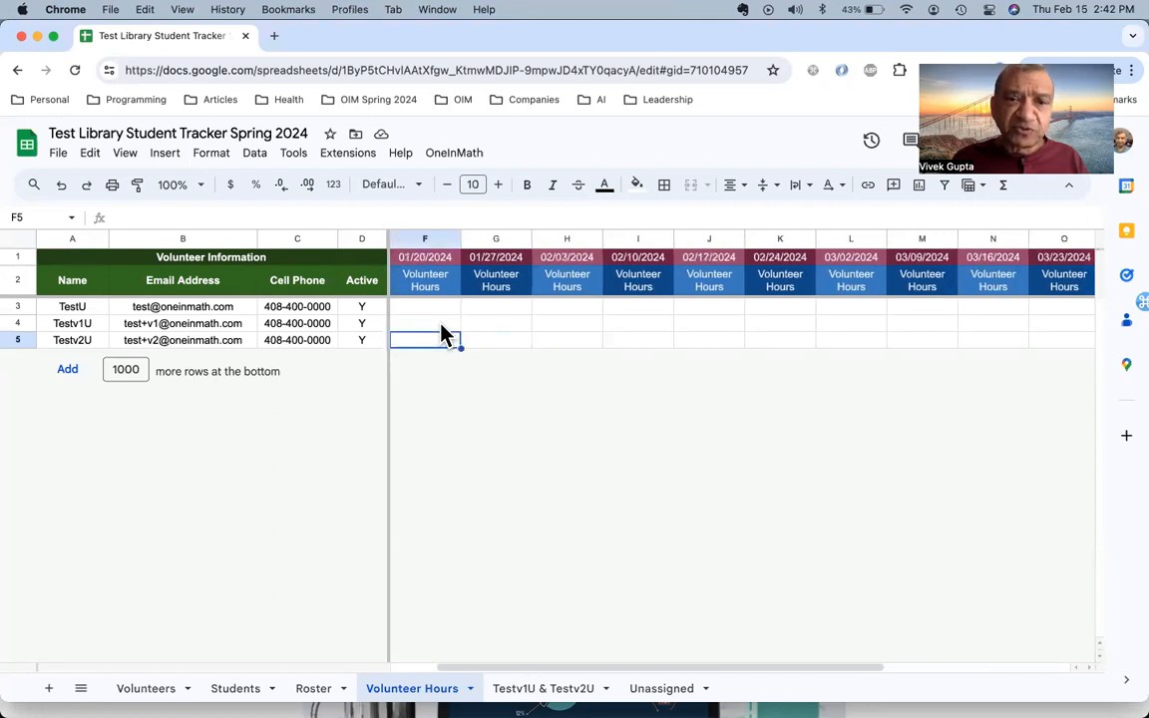
pyautogui.hscroll(6, 442, 332)
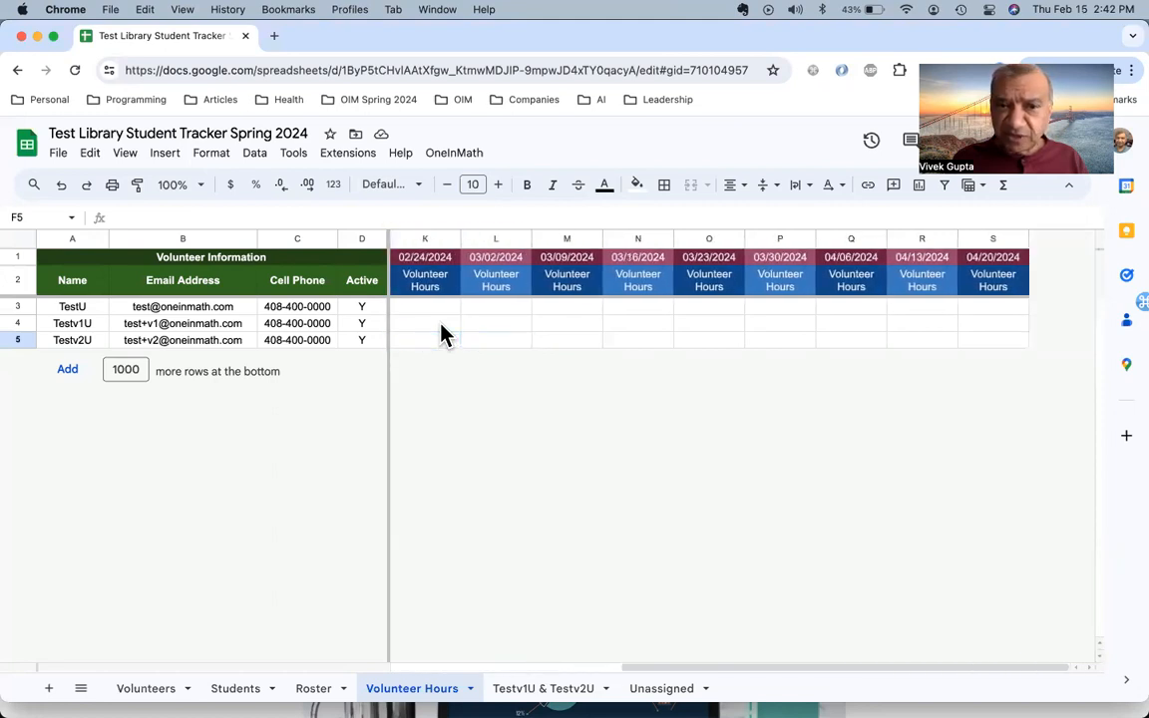
pyautogui.hscroll(-6, 441, 332)
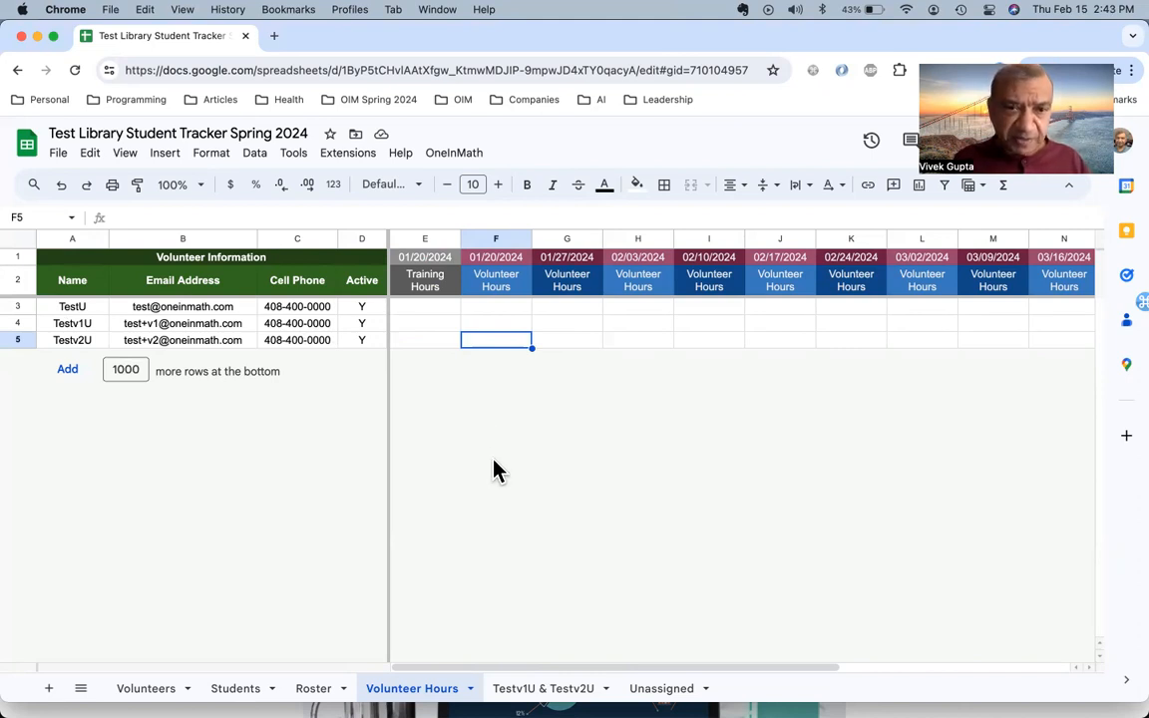
pyautogui.hotkey('ctrl', 'Right')
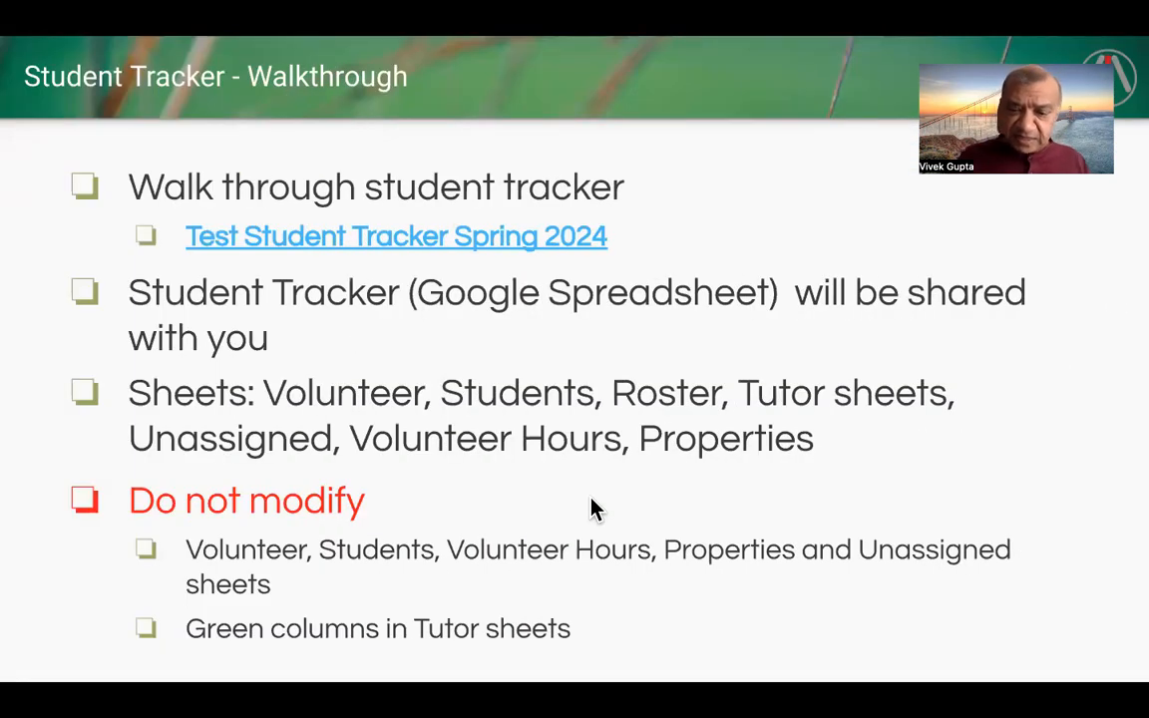
pyautogui.press('Right')
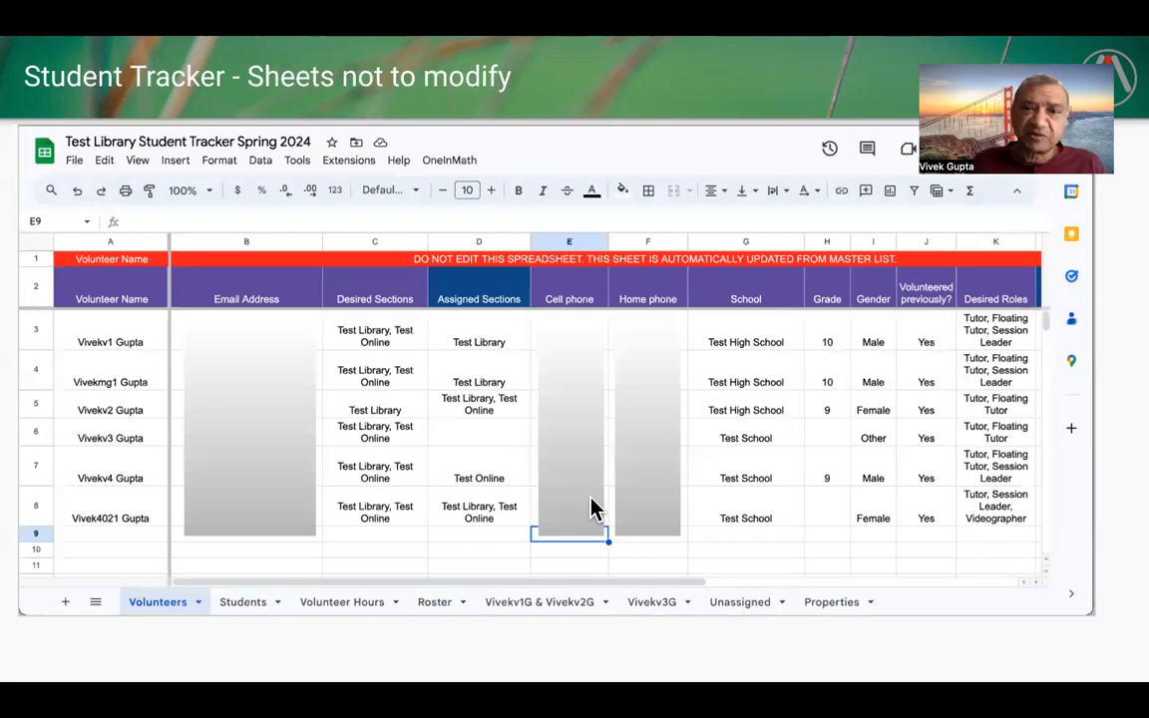
pyautogui.press('Right')
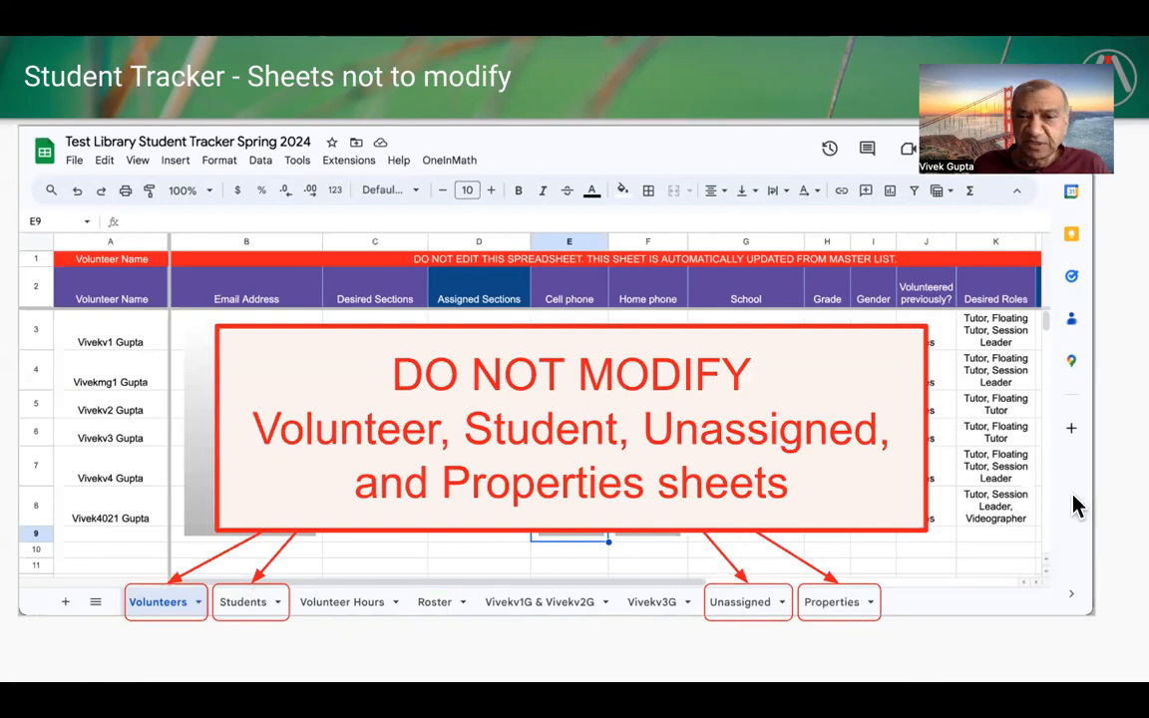
pyautogui.press('Right')
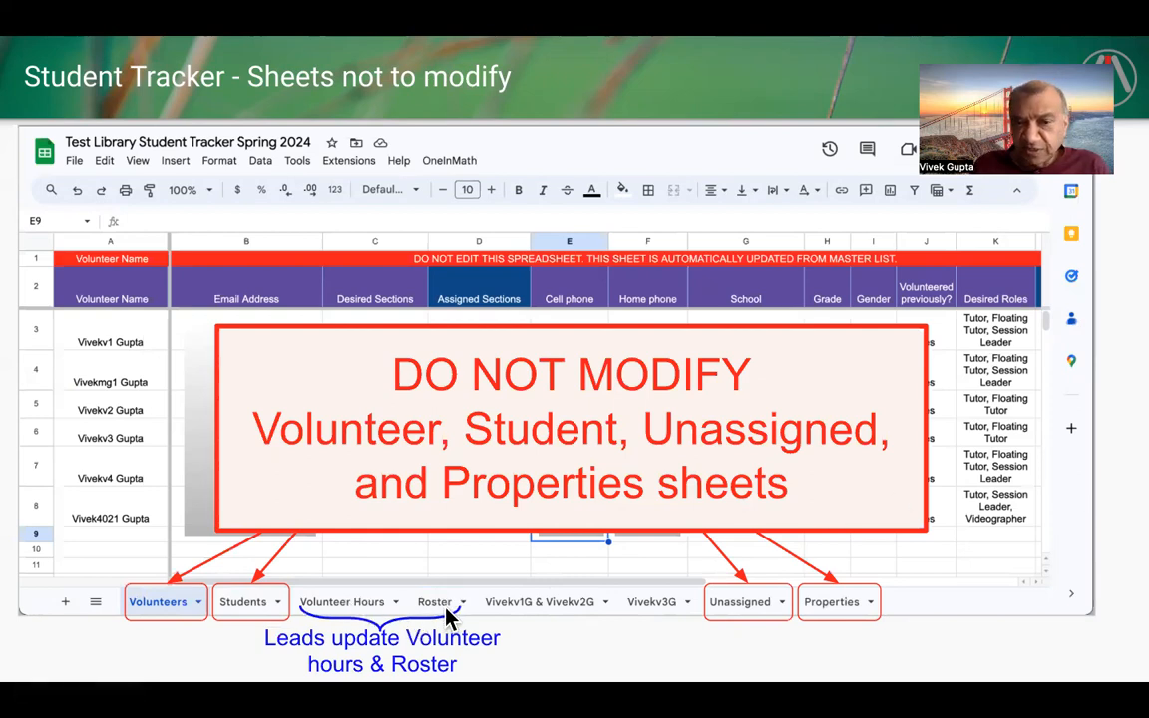
pyautogui.press('Right')
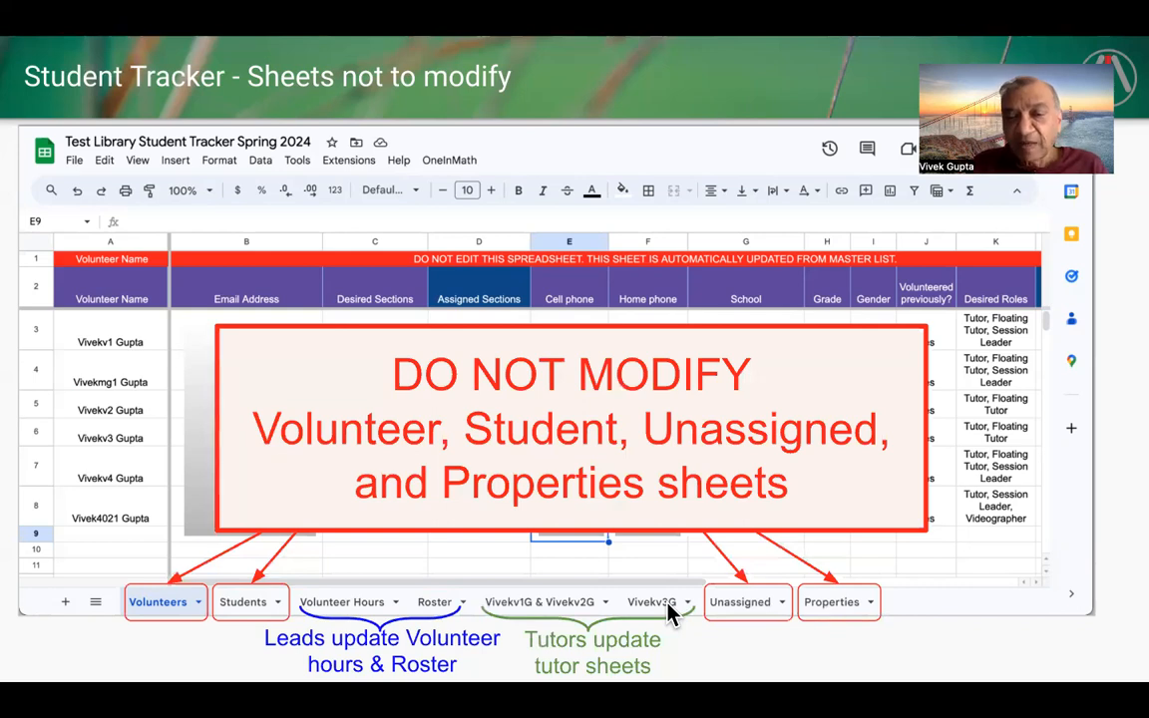
pyautogui.press('Right')
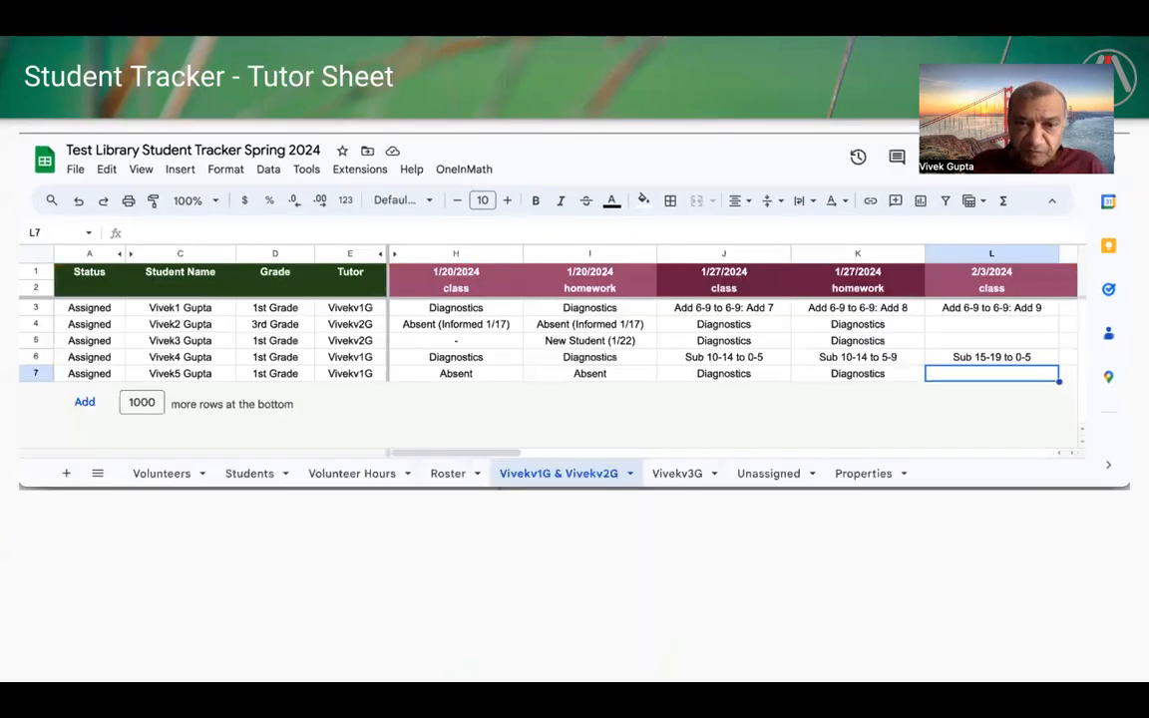
pyautogui.press('Right')
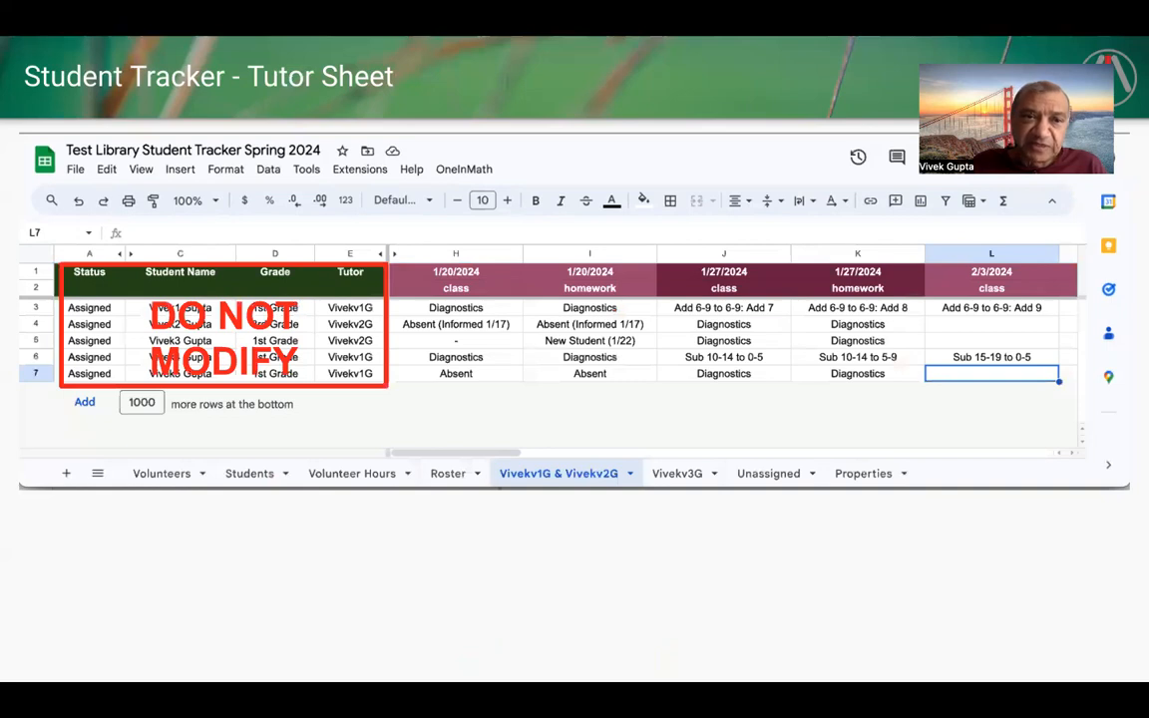
pyautogui.press('Right')
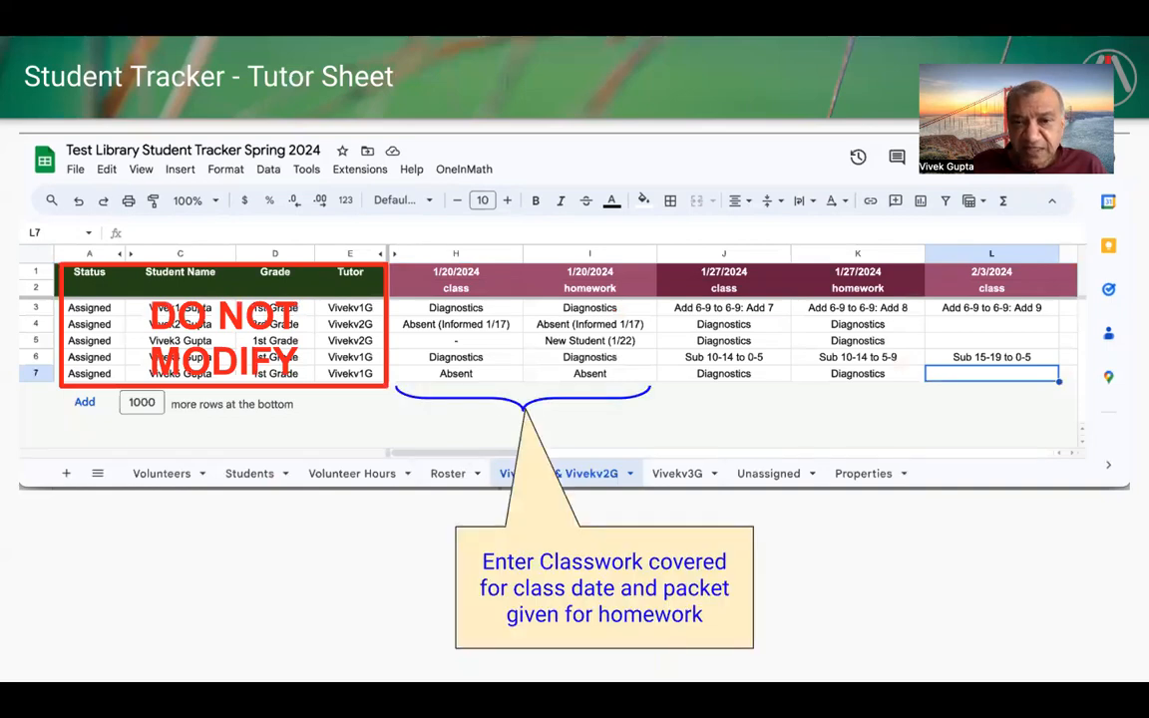
pyautogui.press('Right')
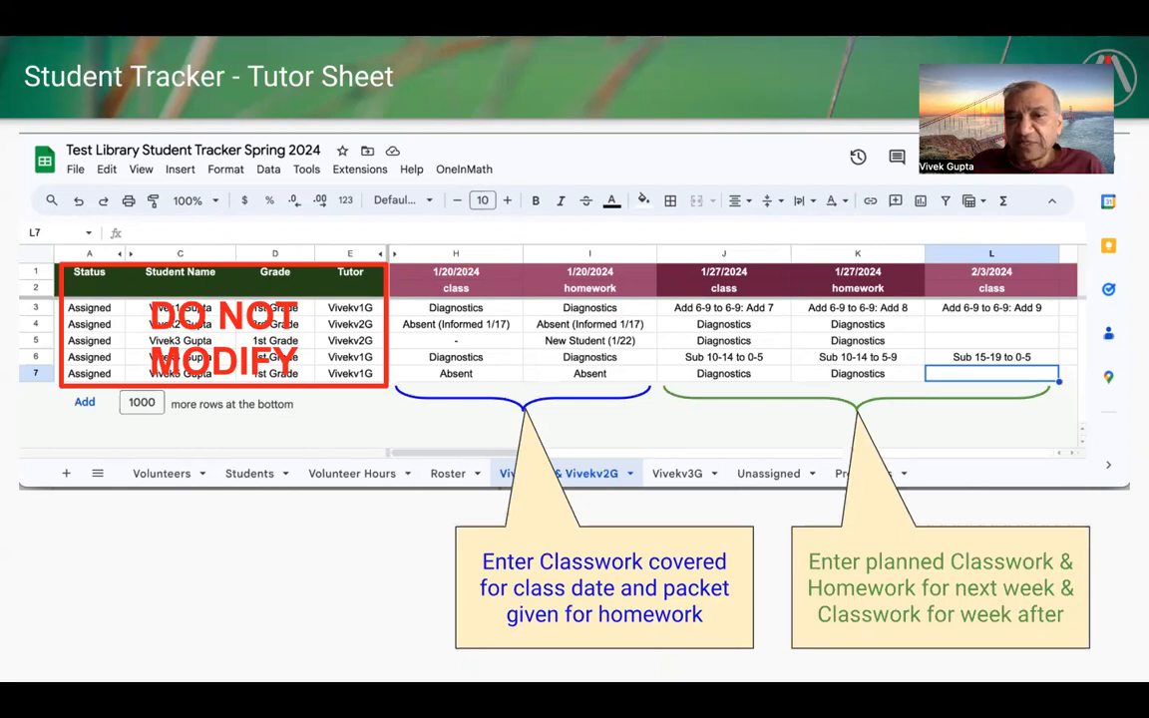
pyautogui.press('Right')
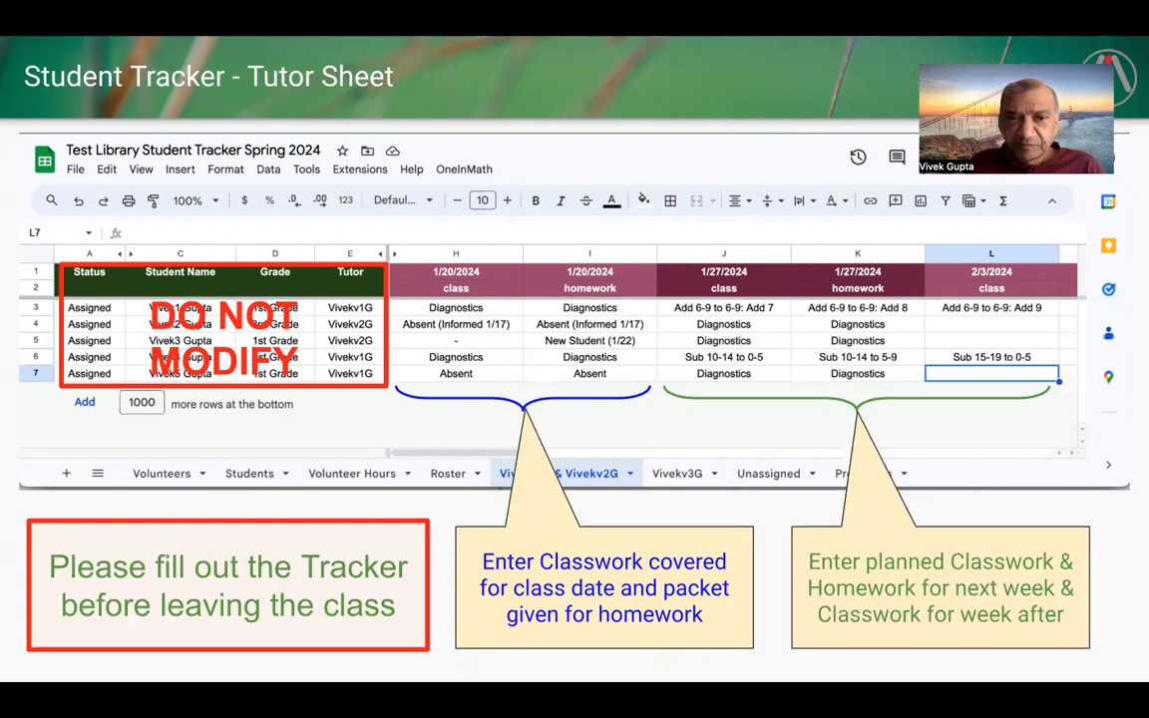
pyautogui.press('Right')
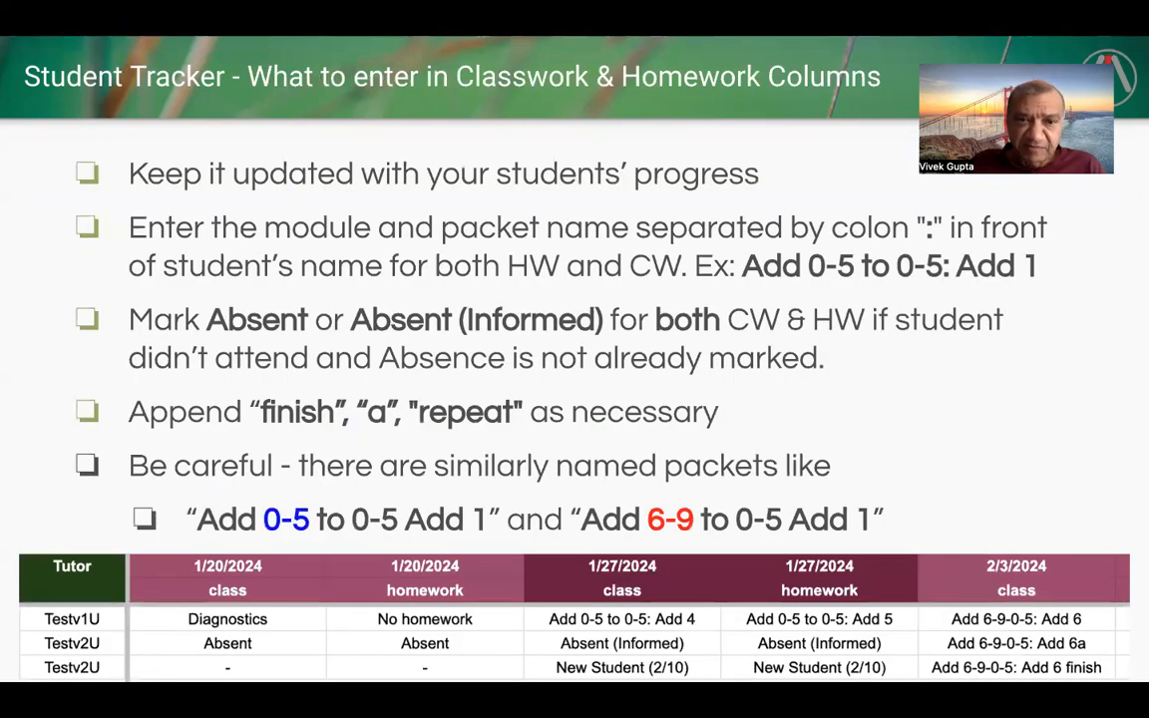